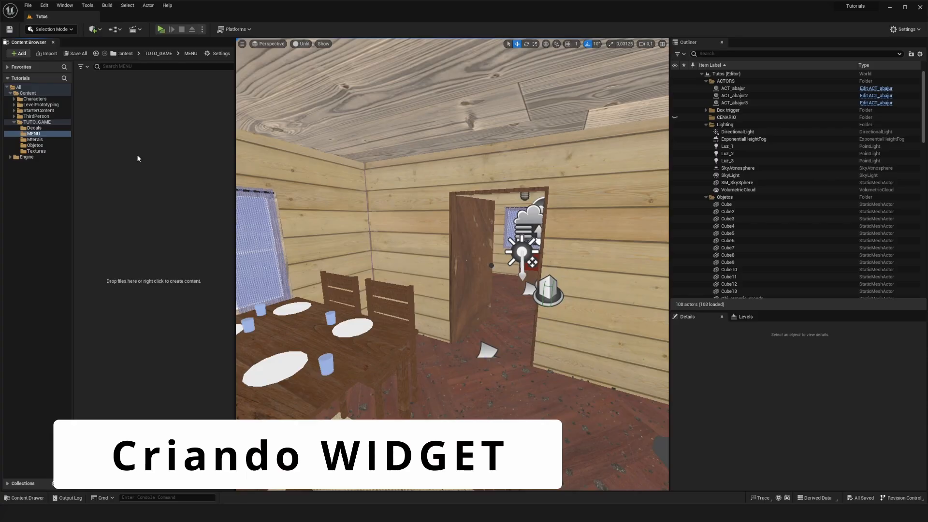
pyautogui.rightClick(130, 105)
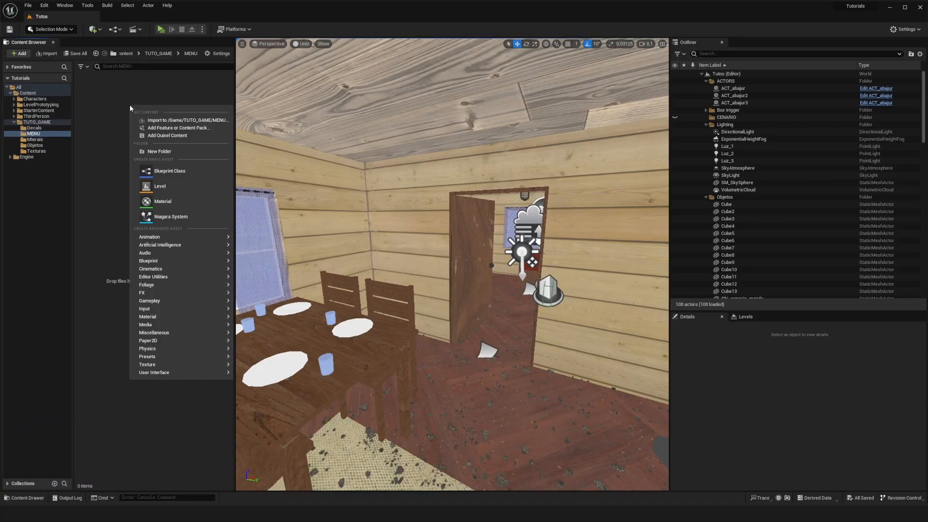
pyautogui.click(180, 177)
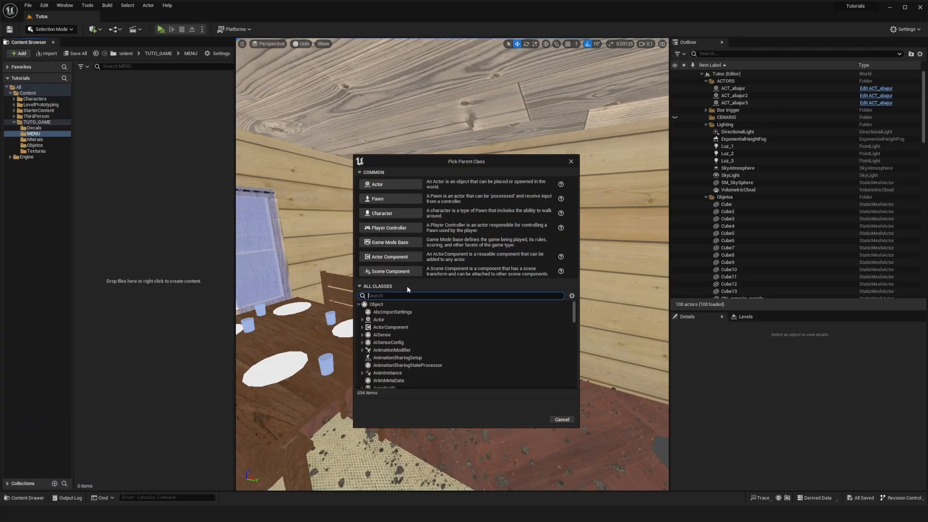
pyautogui.write('widge')
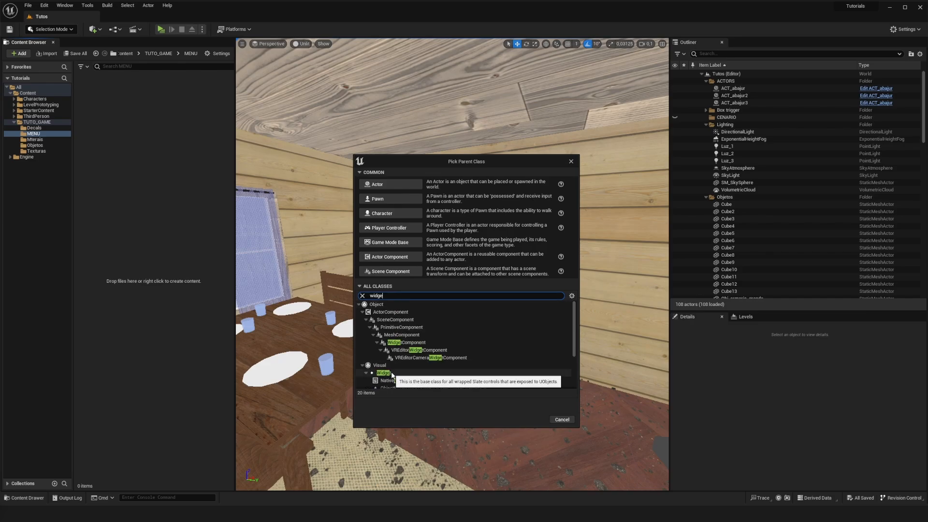
pyautogui.rightClick(144, 224)
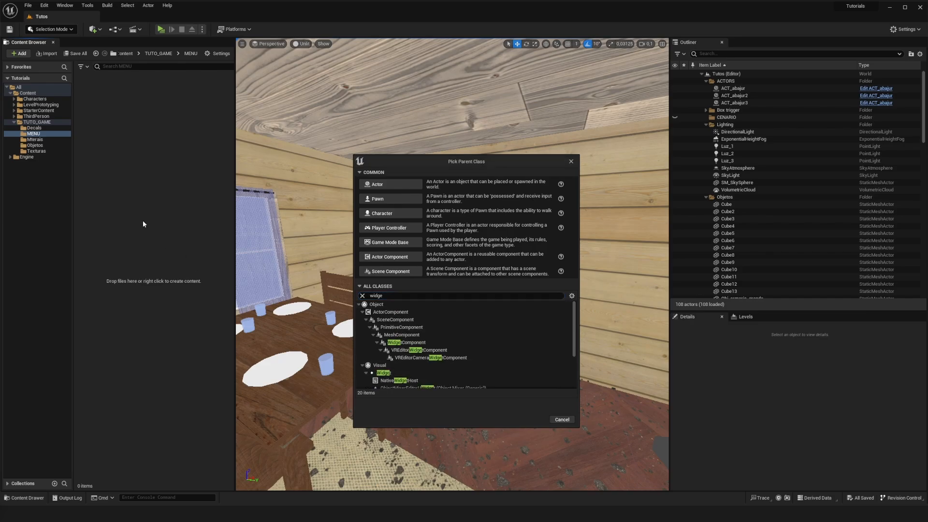
pyautogui.click(571, 162)
# Create a Widget Blueprint named MENU in the MENU folder with User Widget as parent class, and open it for editing
pyautogui.rightClick(155, 129)
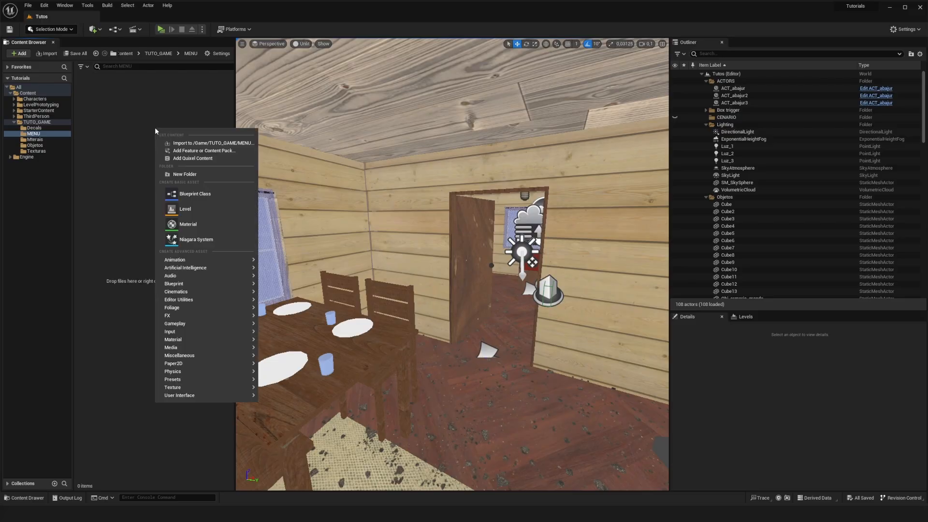
pyautogui.moveTo(202, 399)
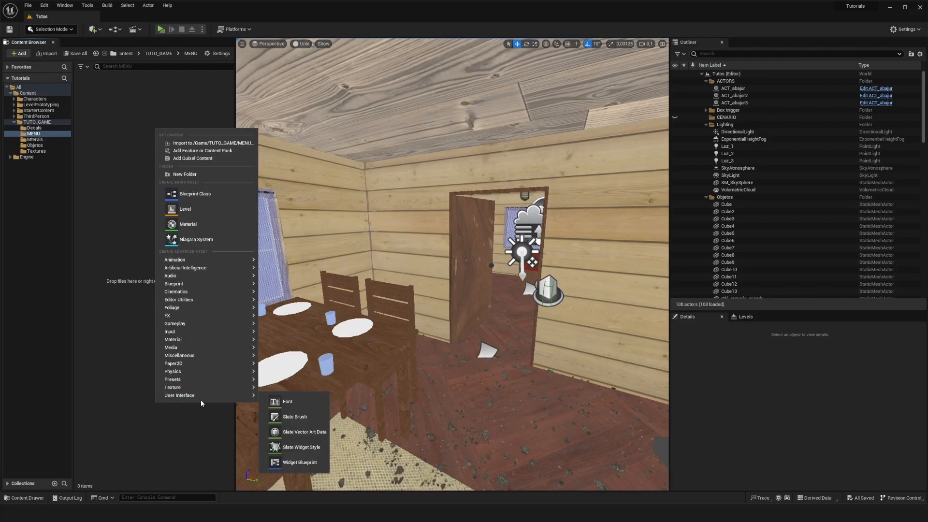
pyautogui.click(291, 465)
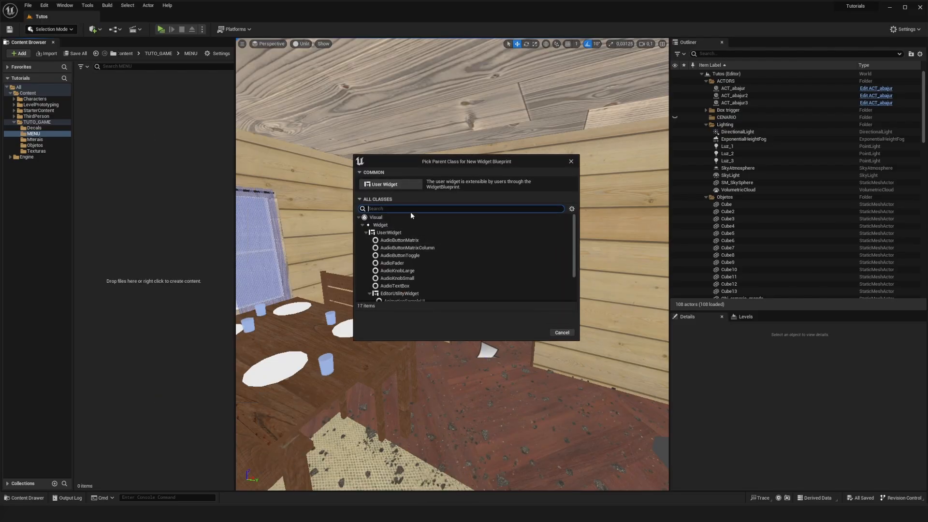
pyautogui.click(386, 184)
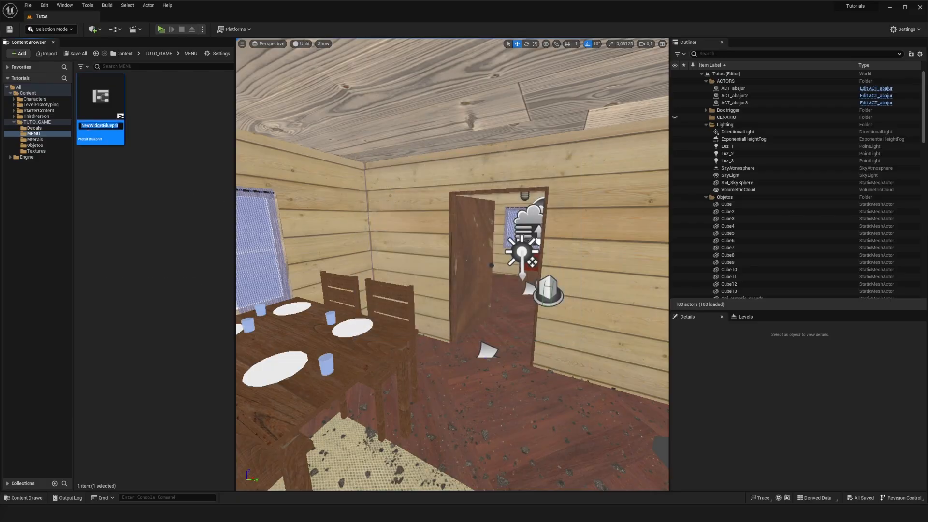
pyautogui.write('MENU')
pyautogui.press('Return')
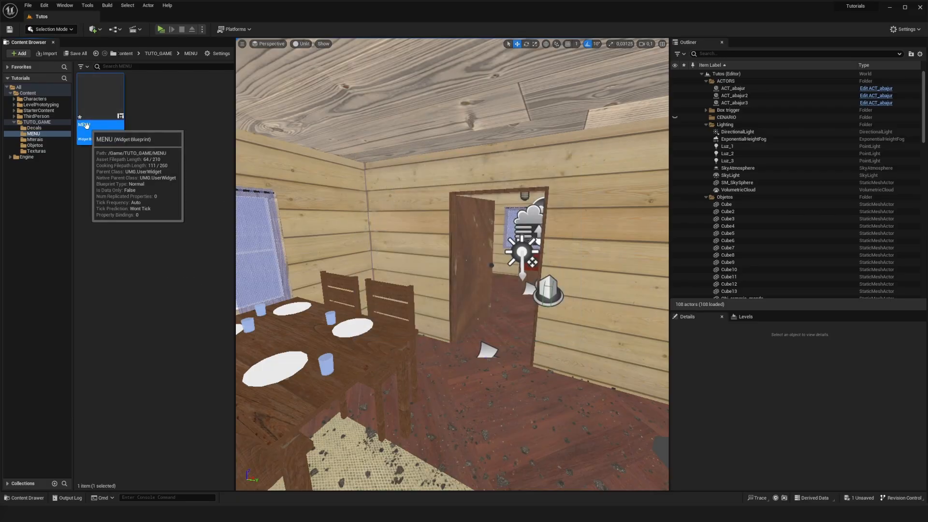
pyautogui.doubleClick(104, 92)
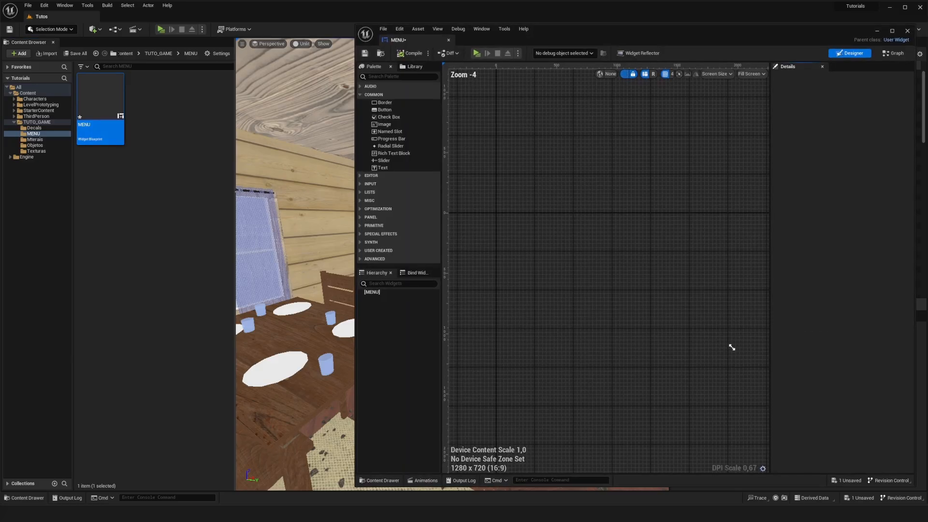
pyautogui.moveTo(603, 40); pyautogui.dragTo(490, 32)
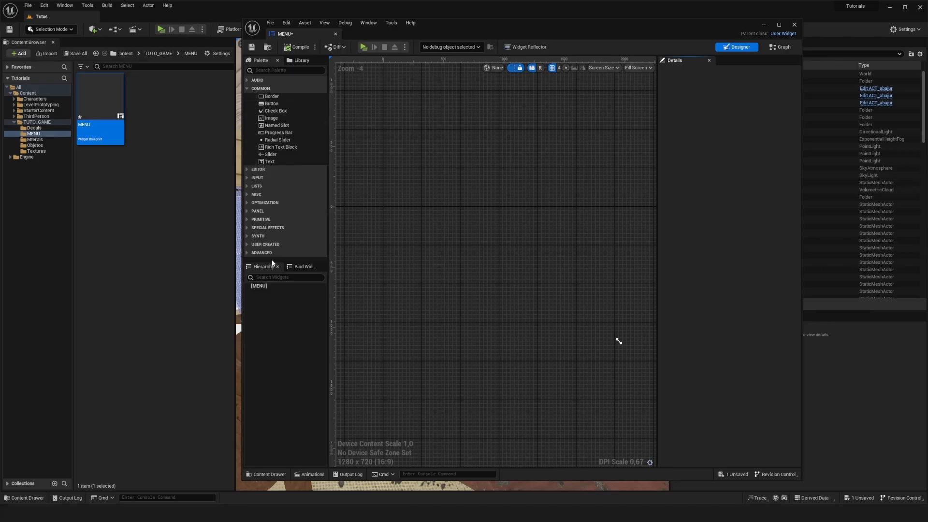
pyautogui.click(247, 195)
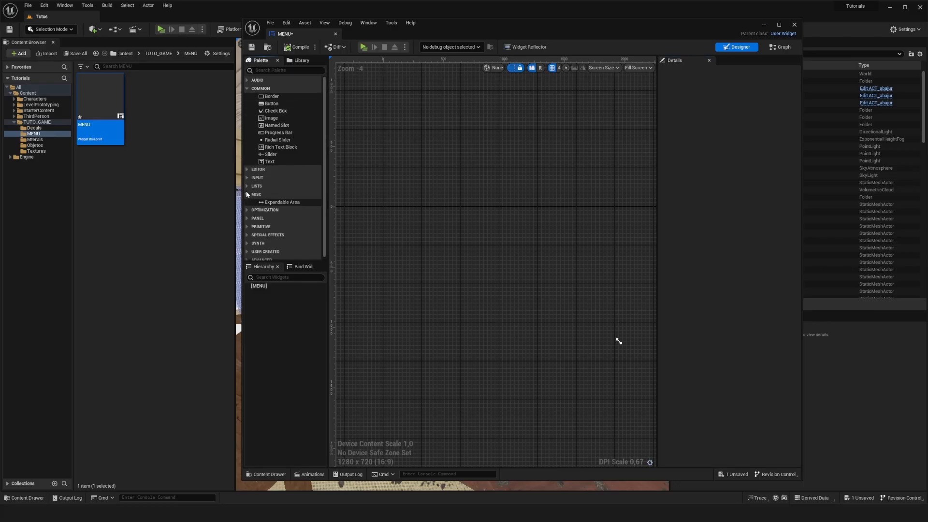
pyautogui.click(247, 195)
pyautogui.click(247, 203)
pyautogui.click(247, 203)
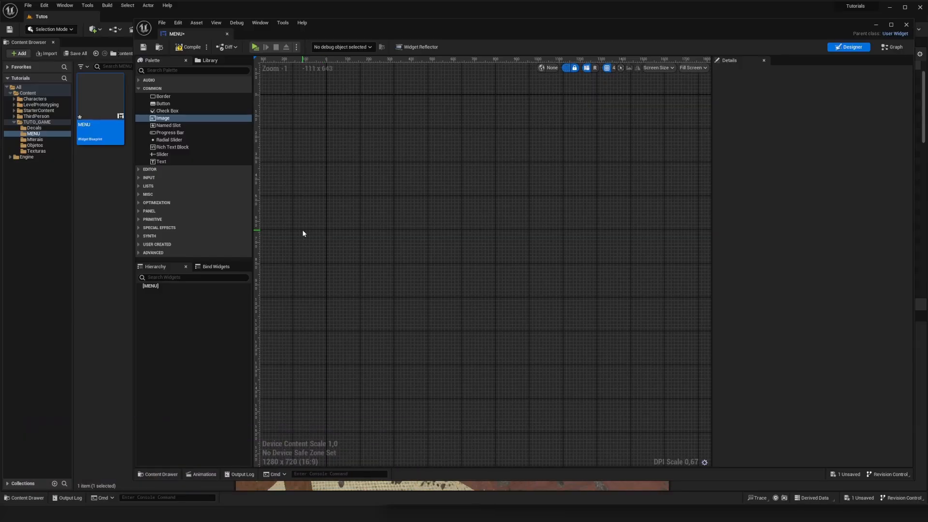
# Add a Canvas Panel as the root element of the MENU widget
pyautogui.click(139, 212)
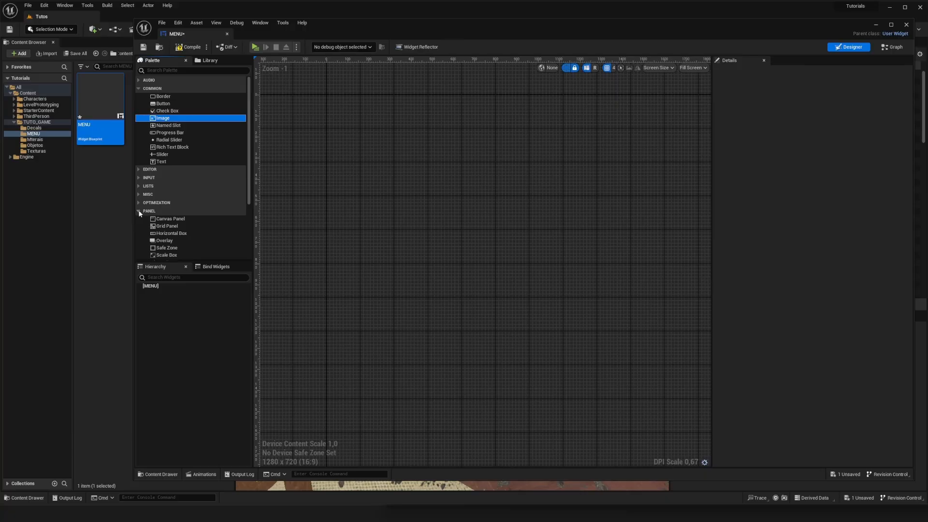
pyautogui.click(169, 218)
pyautogui.moveTo(169, 218); pyautogui.dragTo(472, 263)
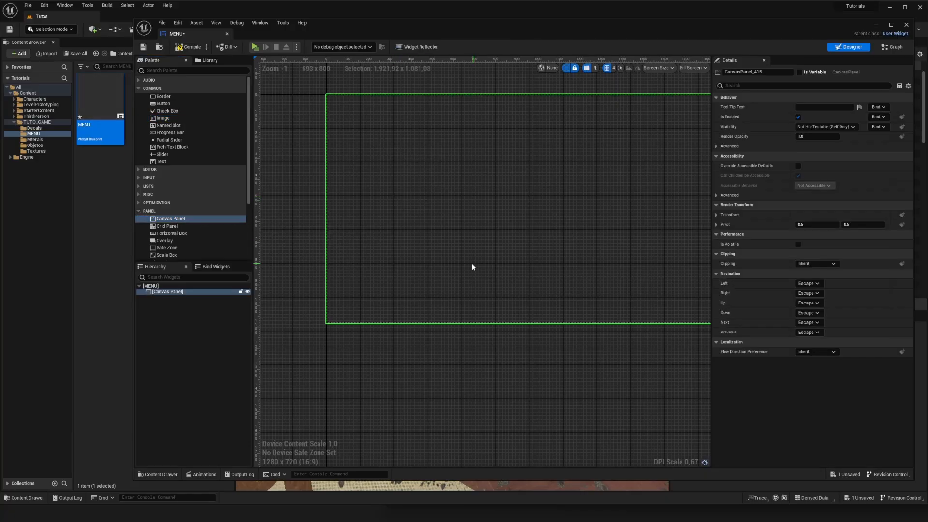
pyautogui.moveTo(547, 210); pyautogui.dragTo(485, 235, button='right')
pyautogui.scroll(-1, 495, 241)
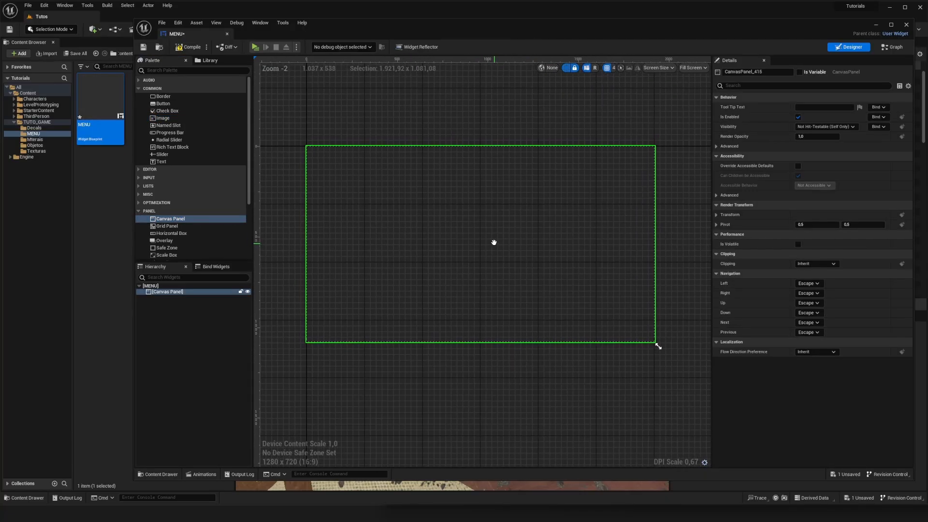
pyautogui.scroll(1, 495, 242)
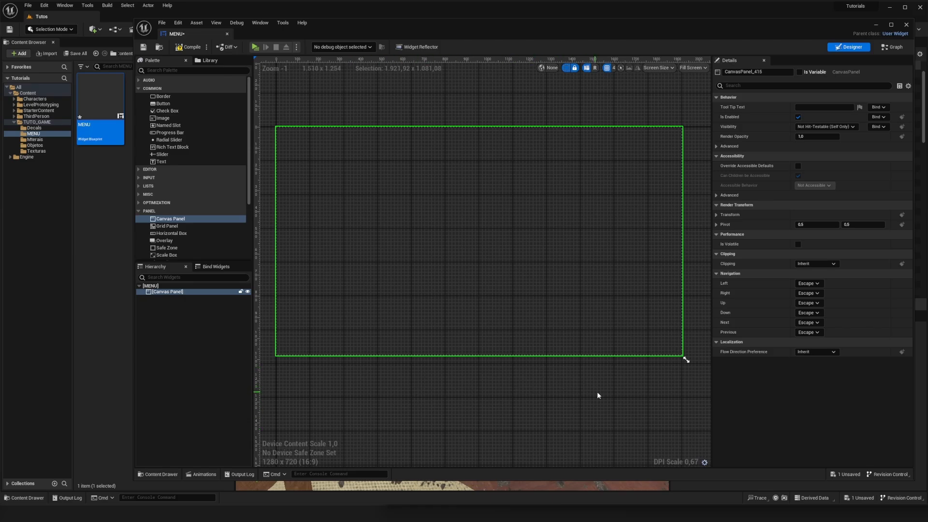
# Resize the canvas preview to 1920 x 1080 and clear the selection
pyautogui.moveTo(597, 392); pyautogui.dragTo(551, 363, button='right')
pyautogui.scroll(-2, 570, 363)
pyautogui.scroll(-2, 551, 363)
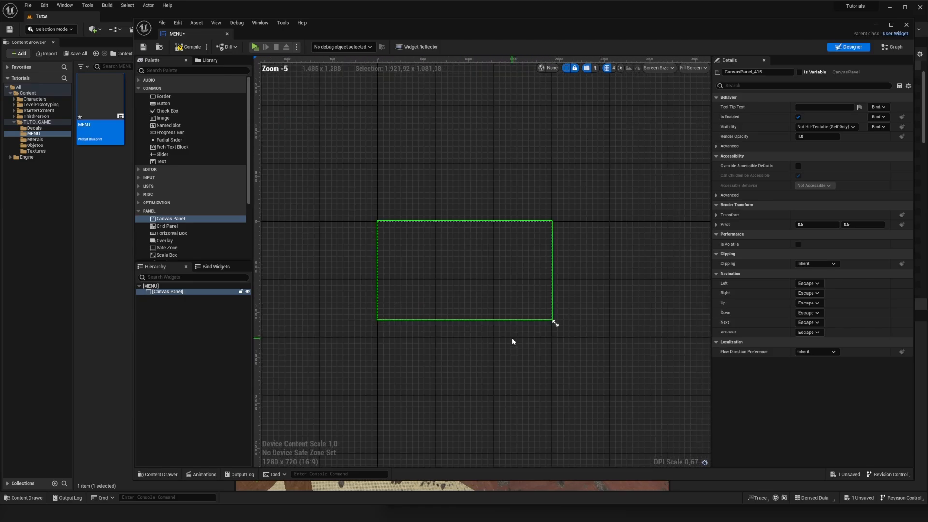
pyautogui.moveTo(512, 338); pyautogui.dragTo(475, 298, button='right')
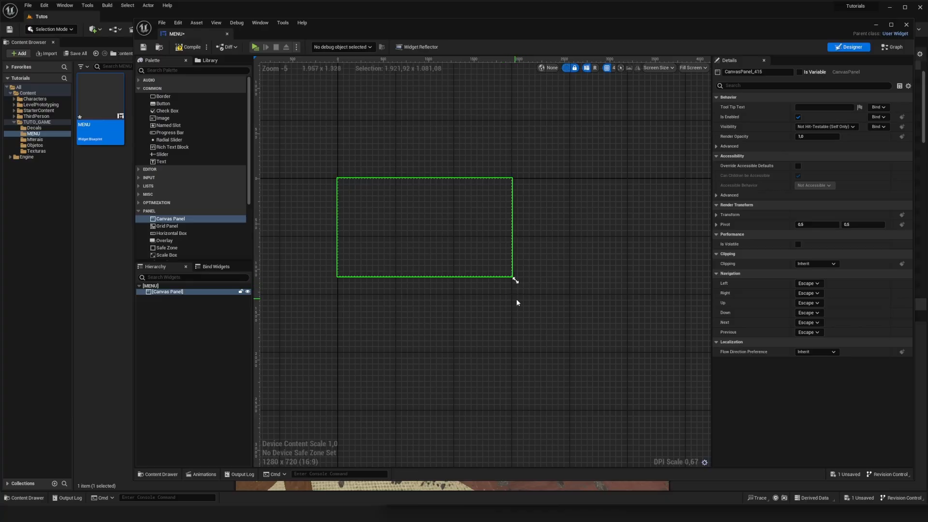
pyautogui.moveTo(513, 278); pyautogui.dragTo(616, 351)
pyautogui.scroll(-1, 636, 388)
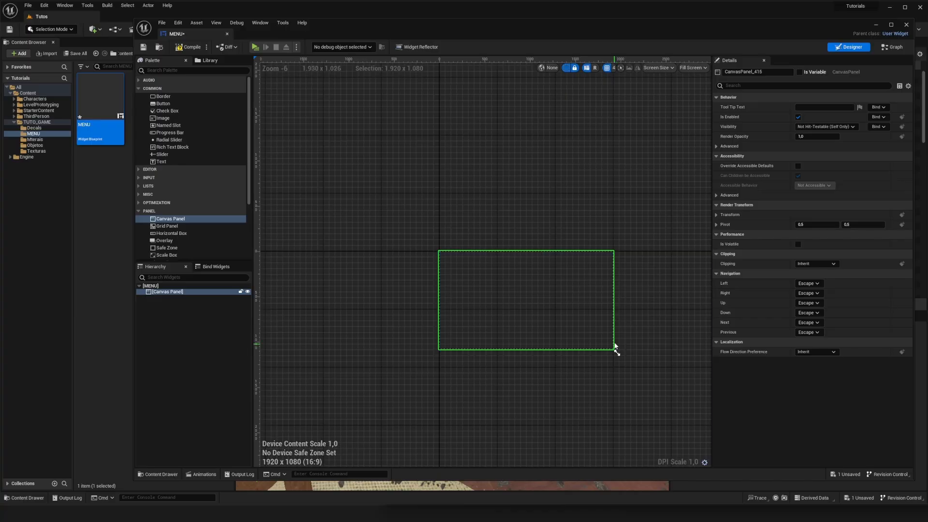
pyautogui.moveTo(640, 321); pyautogui.dragTo(602, 296, button='right')
pyautogui.scroll(3, 582, 299)
pyautogui.moveTo(402, 248); pyautogui.dragTo(514, 270, button='right')
pyautogui.scroll(-1, 532, 286)
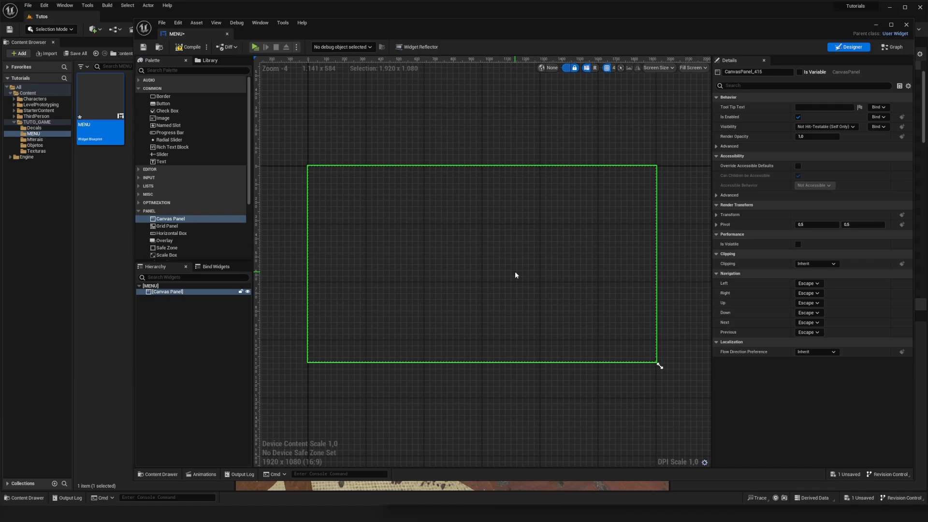
pyautogui.moveTo(515, 273); pyautogui.dragTo(520, 282, button='right')
pyautogui.click(520, 281)
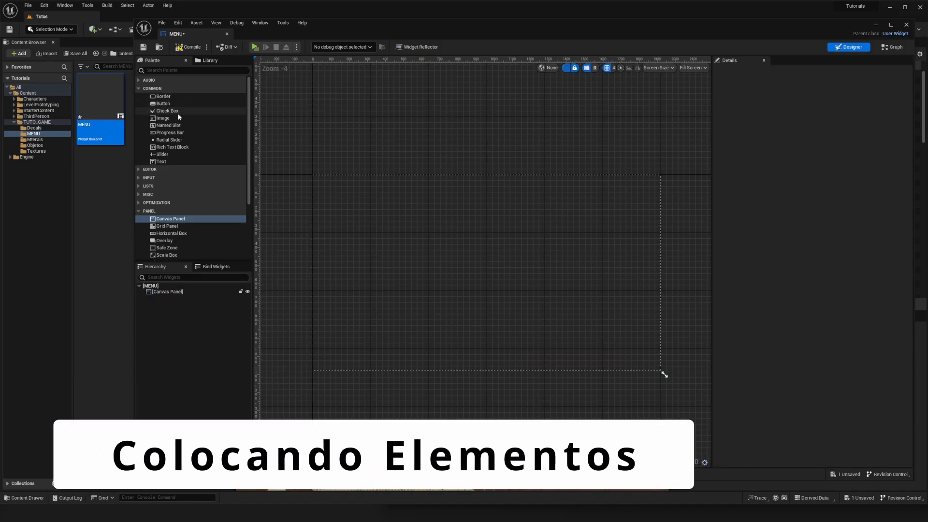
# Place a Text element near the canvas's upper centre and two Buttons stacked below it
pyautogui.moveTo(168, 161); pyautogui.dragTo(463, 190)
pyautogui.moveTo(163, 103); pyautogui.dragTo(478, 242)
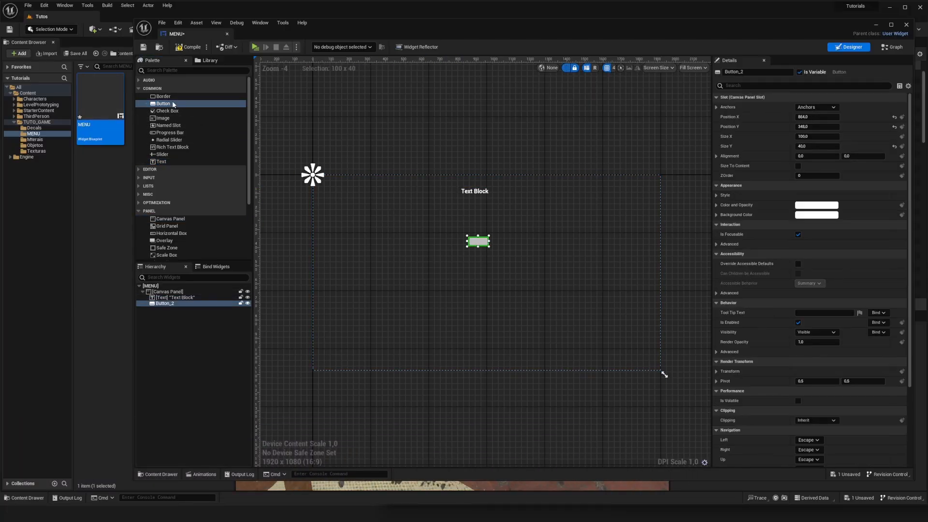
pyautogui.moveTo(163, 104); pyautogui.dragTo(470, 263)
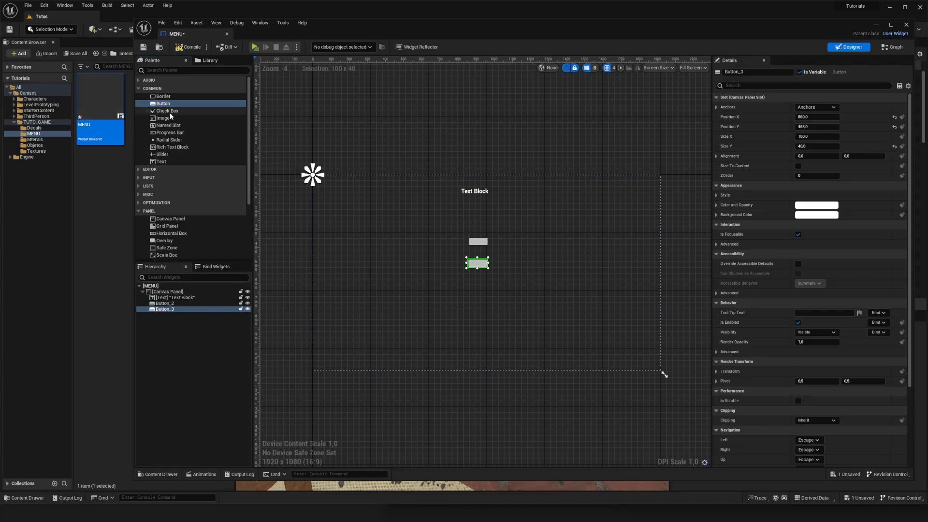
# Enlarge the upper button to about 500 x 92 and the lower button to a somewhat smaller size, both below the text
pyautogui.scroll(1, 517, 117)
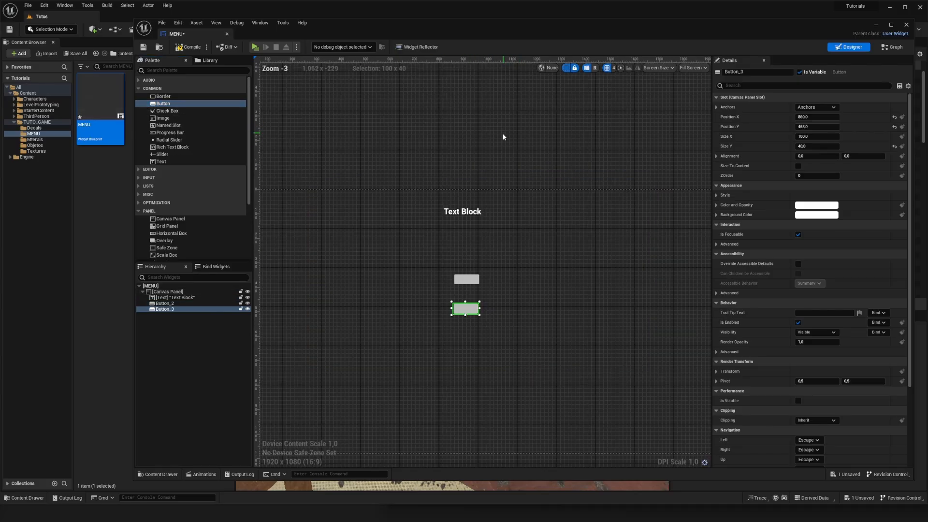
pyautogui.scroll(-1, 528, 124)
pyautogui.moveTo(507, 223); pyautogui.dragTo(559, 222)
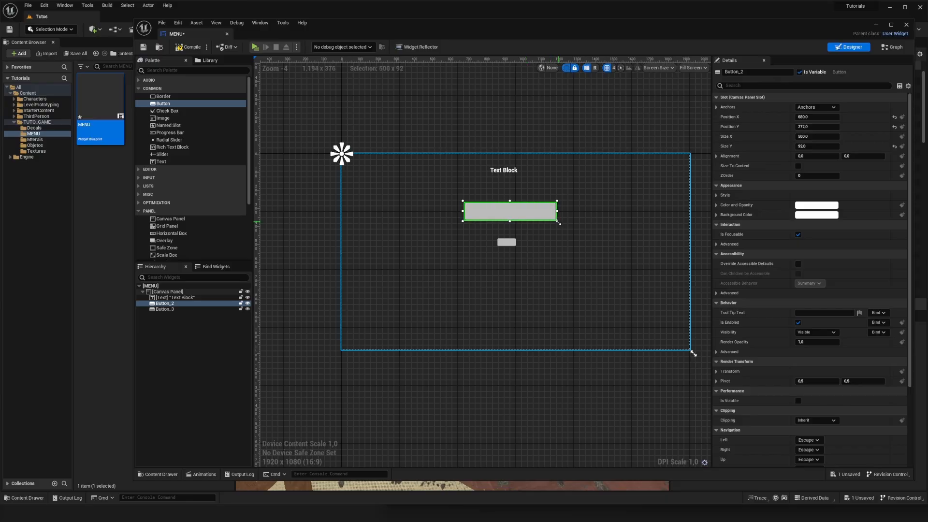
pyautogui.click(507, 242)
pyautogui.moveTo(517, 246); pyautogui.dragTo(537, 244)
# Enlarge the text block's frame to about 507 x 104 and set its font size to 48
pyautogui.click(504, 171)
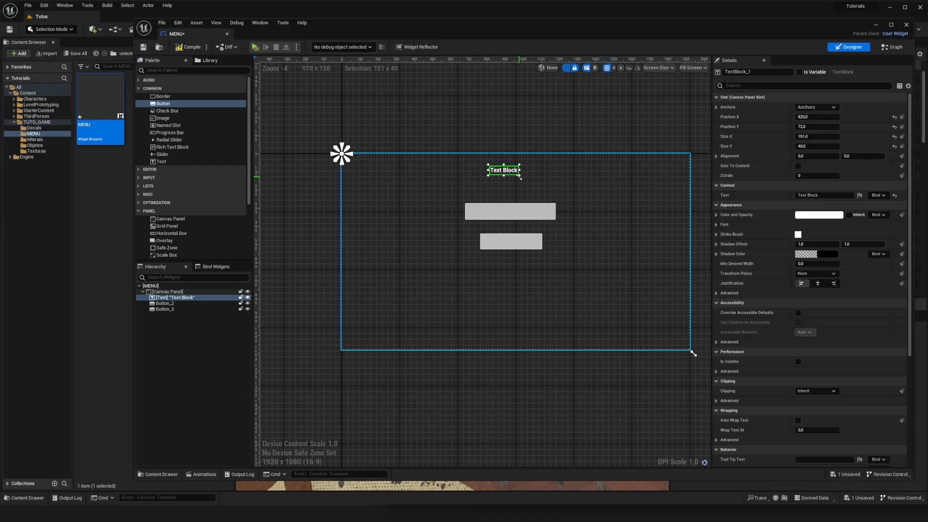
pyautogui.moveTo(520, 176); pyautogui.dragTo(584, 186)
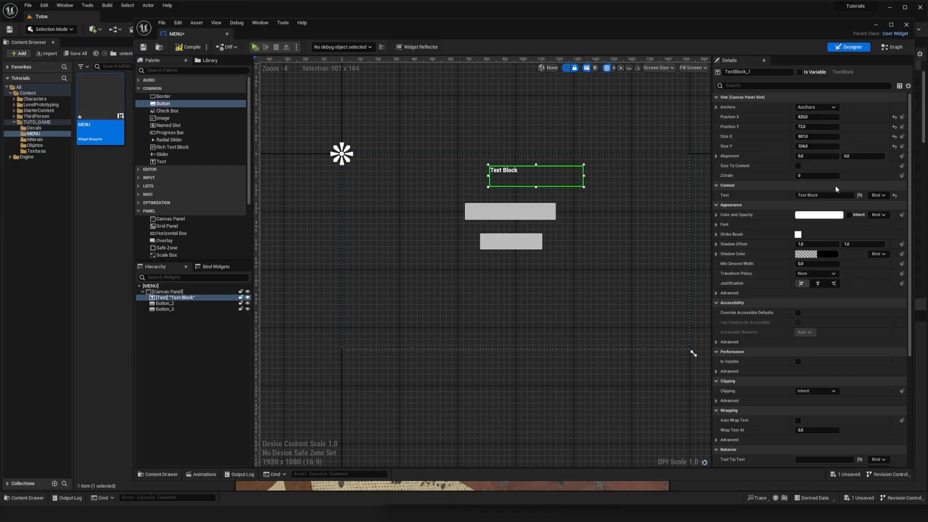
pyautogui.click(803, 195)
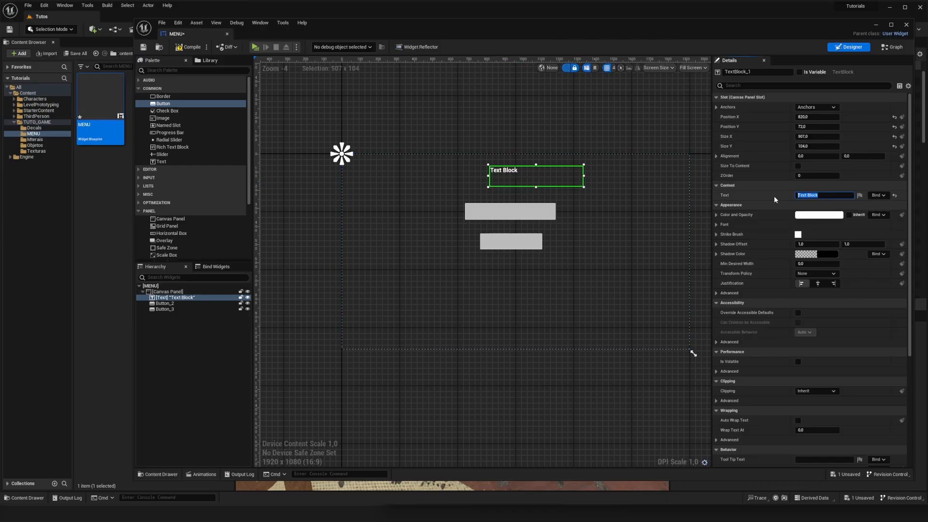
pyautogui.click(716, 225)
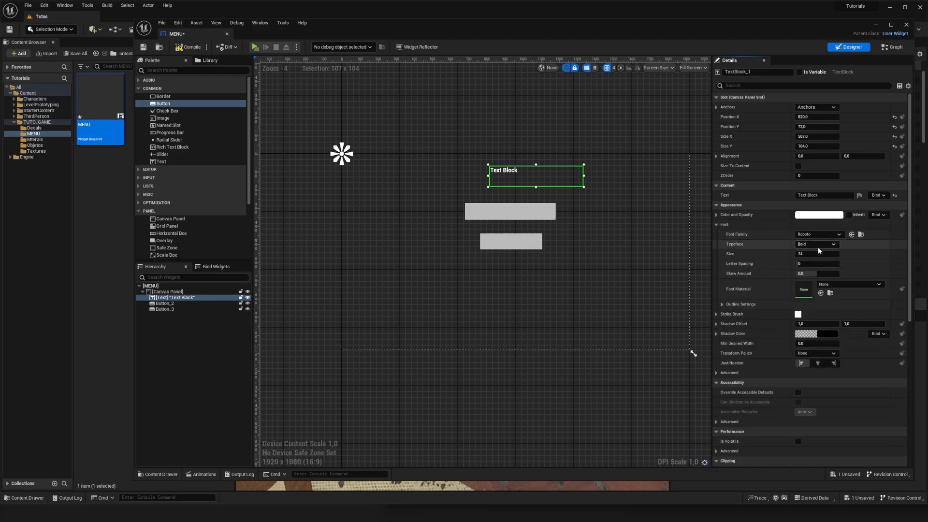
pyautogui.moveTo(819, 255); pyautogui.dragTo(860, 256)
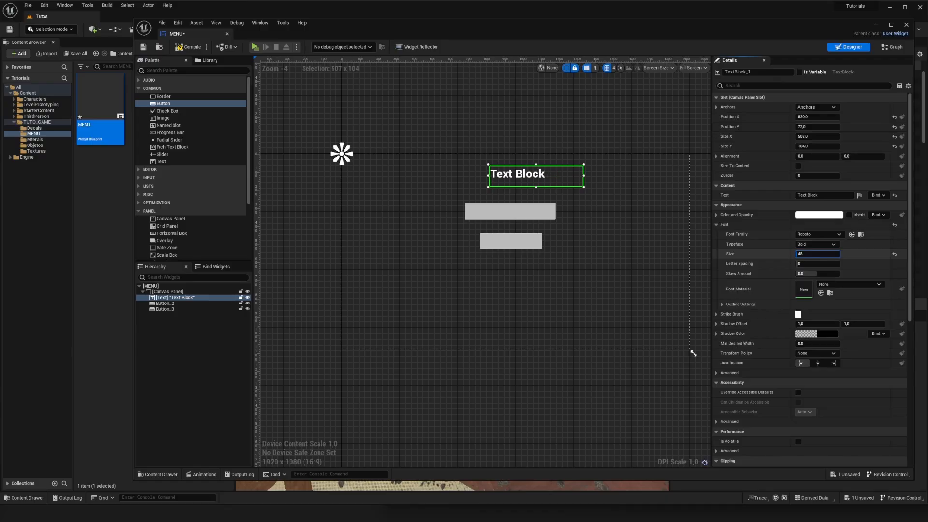
pyautogui.click(818, 235)
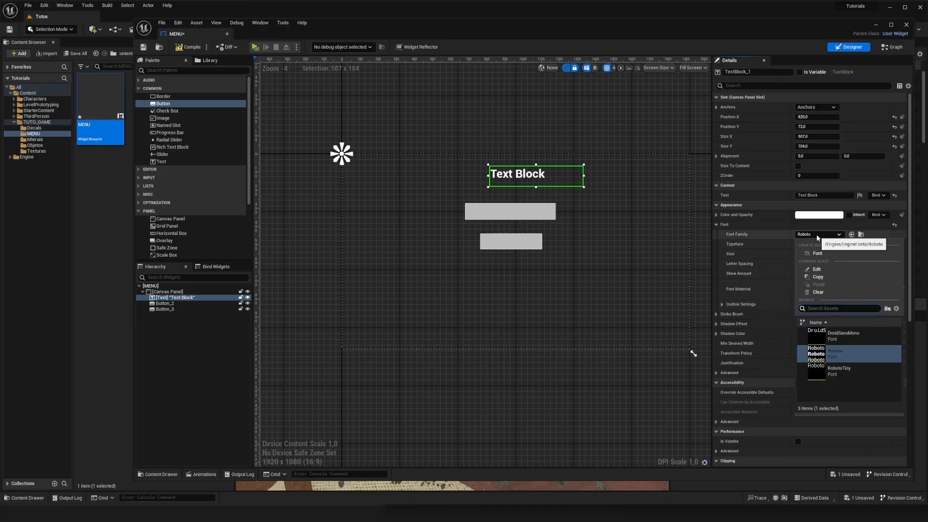
pyautogui.click(819, 236)
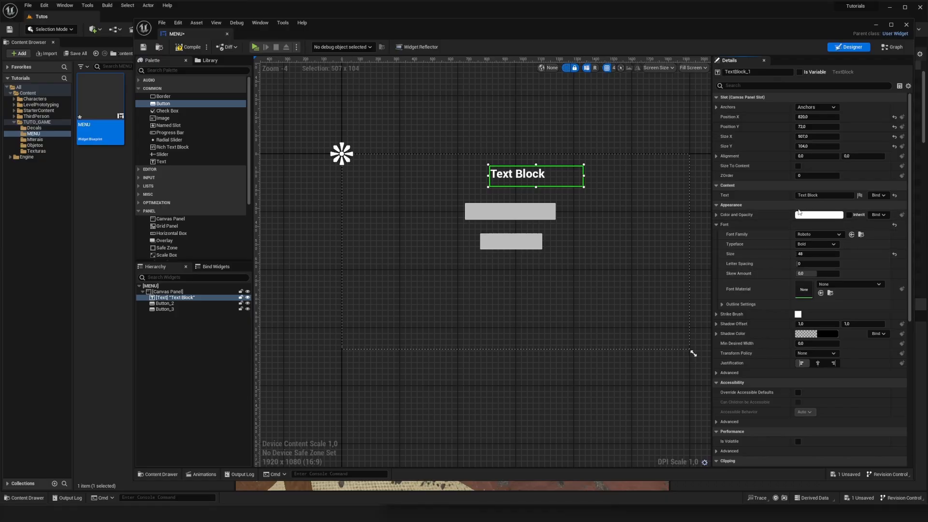
# Examine the upper button's style settings for the Normal, Hovered, Pressed and Disabled states
pyautogui.click(510, 212)
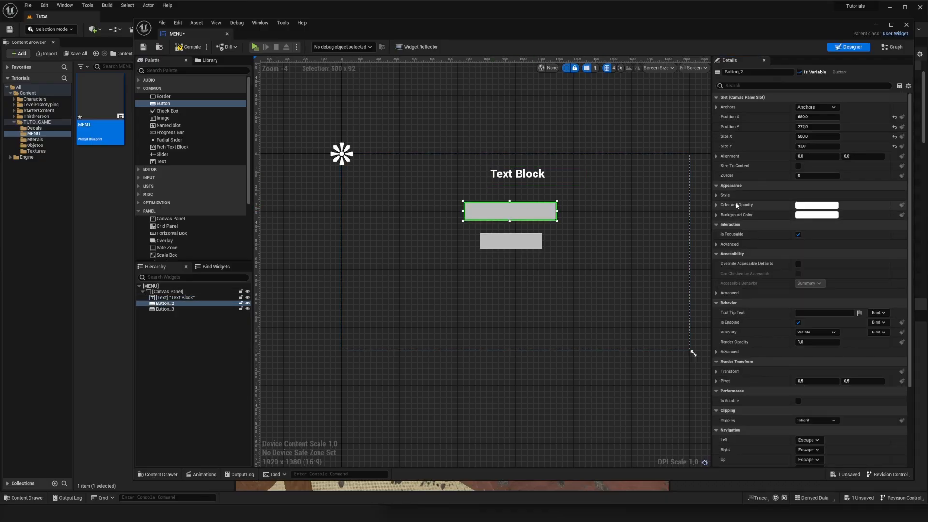
pyautogui.click(806, 207)
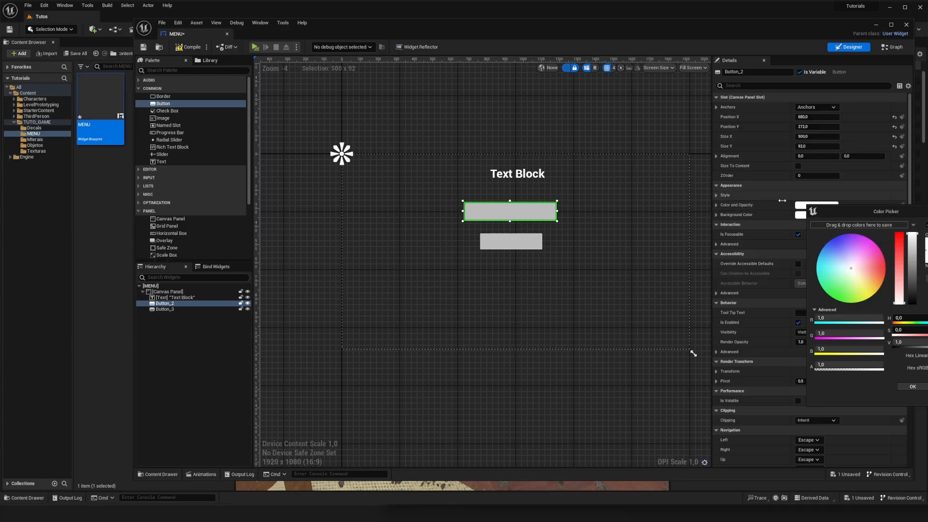
pyautogui.click(716, 195)
pyautogui.click(927, 211)
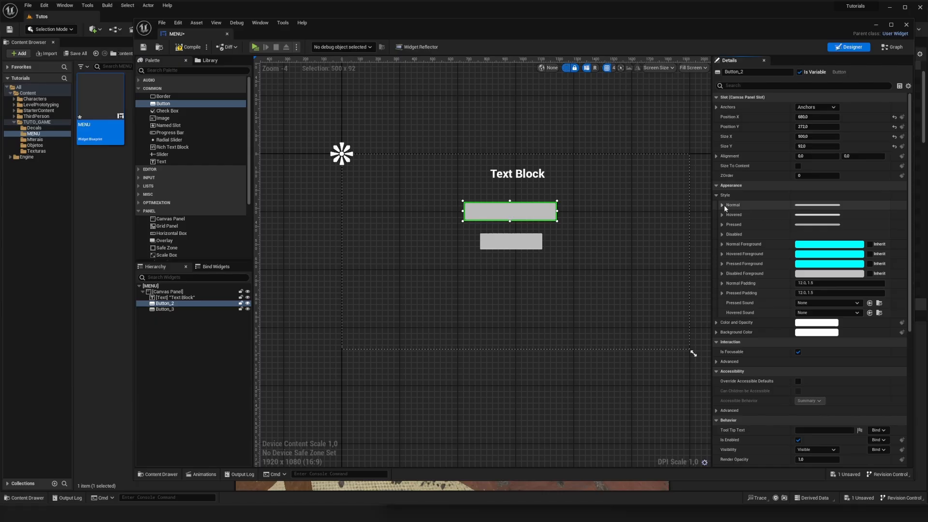
pyautogui.click(796, 208)
pyautogui.click(723, 205)
pyautogui.click(722, 204)
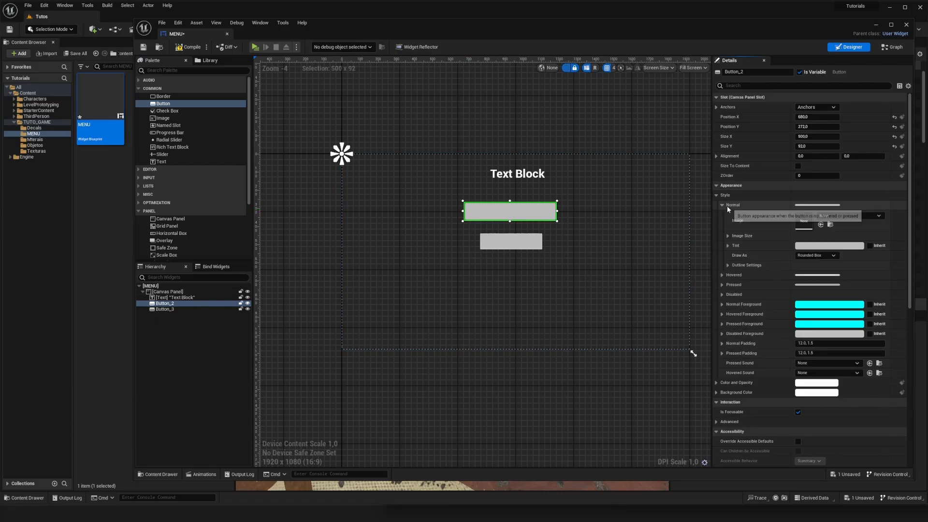
pyautogui.click(722, 205)
pyautogui.click(722, 215)
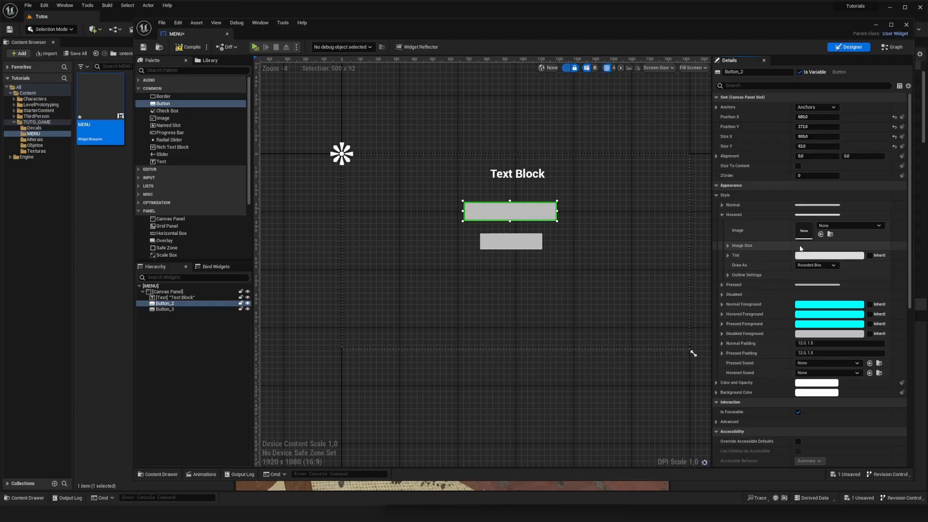
pyautogui.click(722, 215)
pyautogui.click(722, 225)
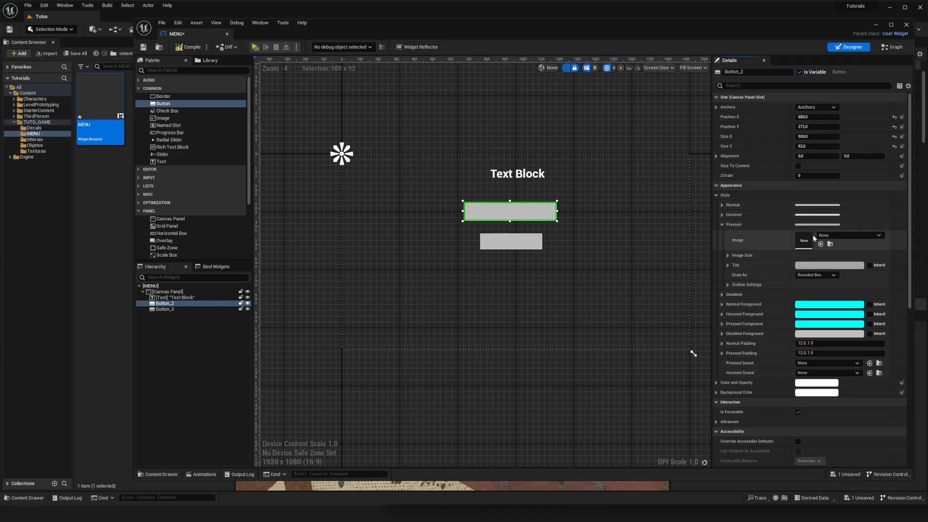
pyautogui.click(723, 225)
pyautogui.click(722, 235)
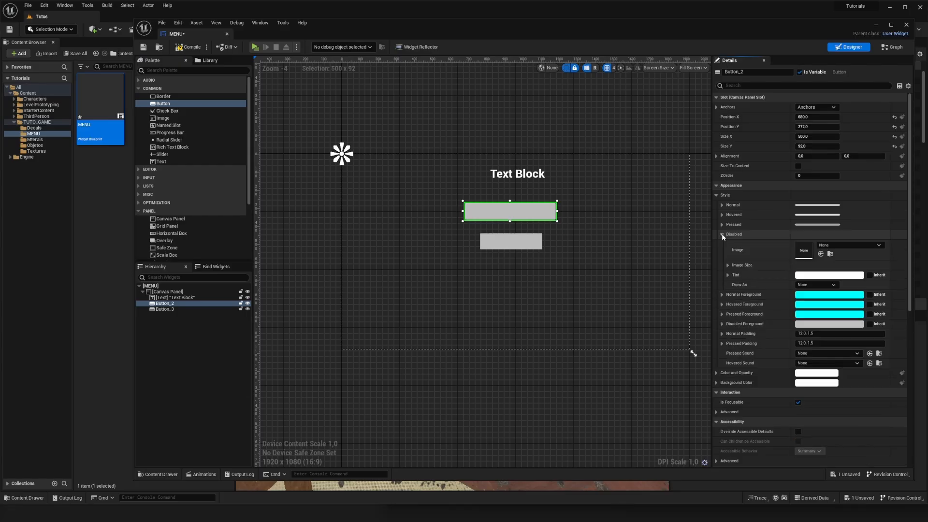
pyautogui.click(723, 235)
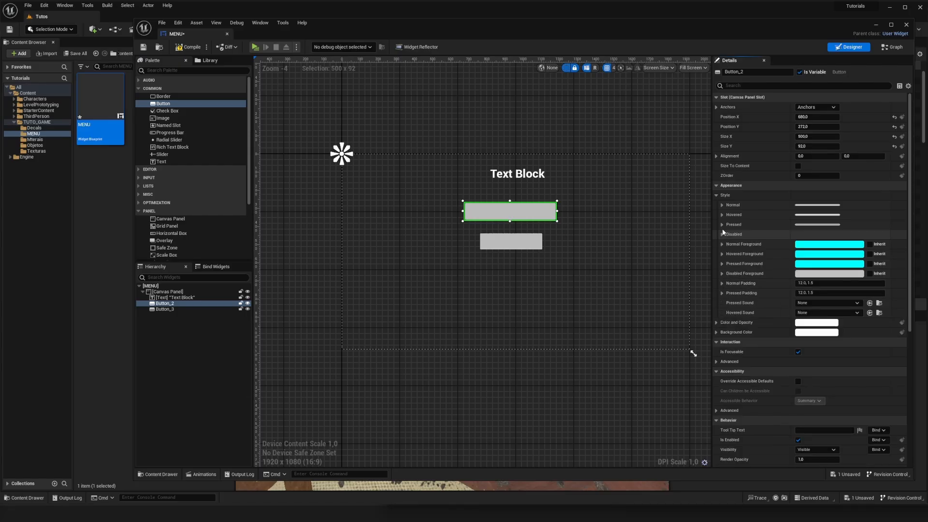
# Inspect the outline settings of the upper button's Pressed style
pyautogui.click(721, 215)
pyautogui.click(722, 215)
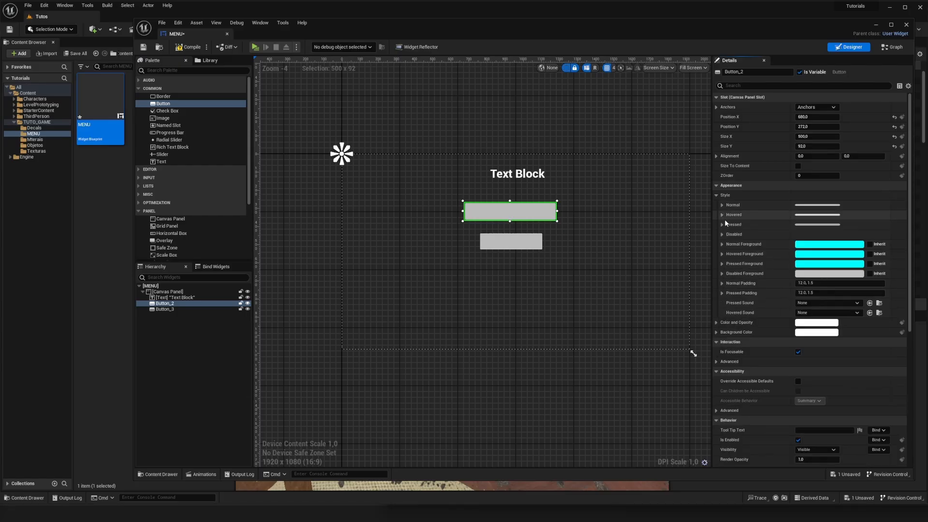
pyautogui.click(724, 224)
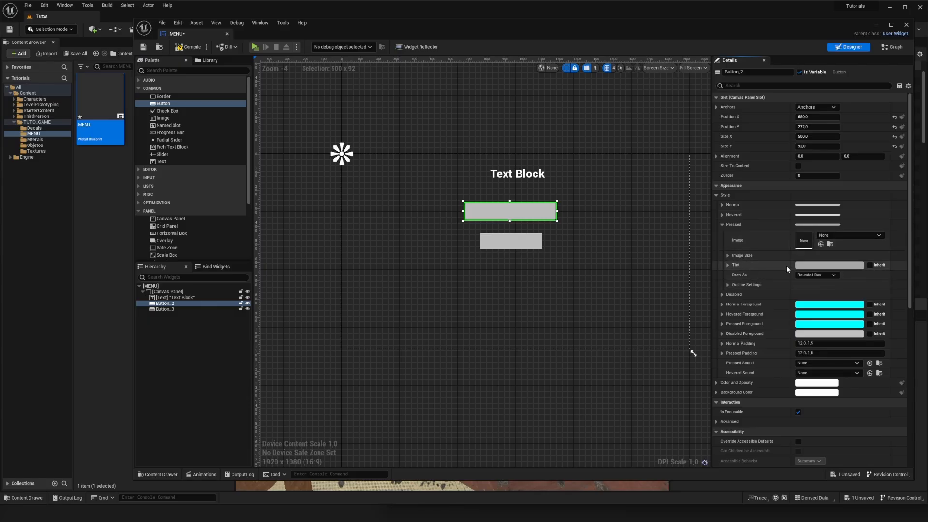
pyautogui.click(727, 284)
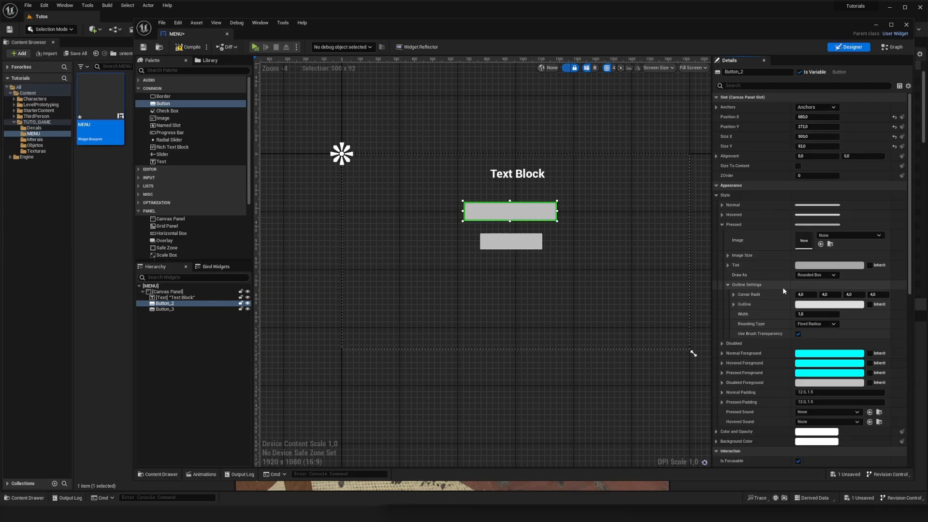
pyautogui.click(722, 225)
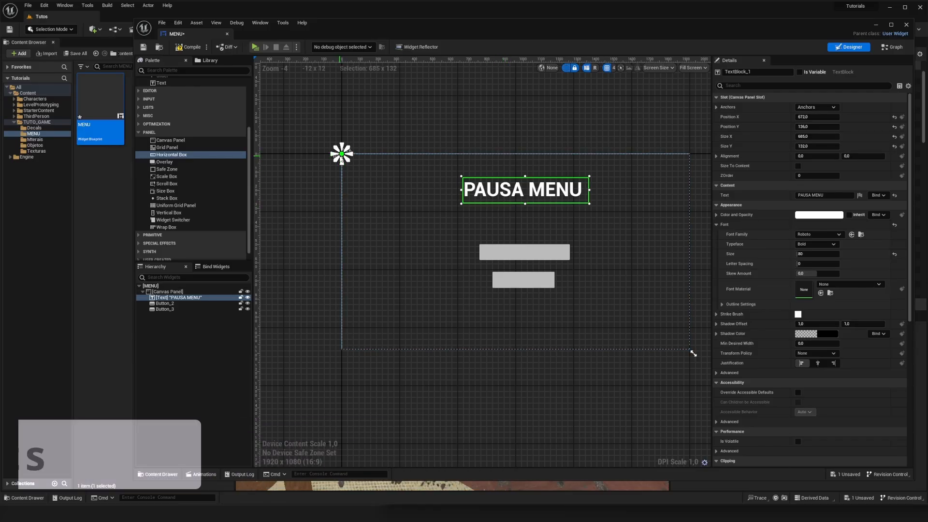
pyautogui.click(511, 253)
pyautogui.click(512, 280)
pyautogui.click(514, 196)
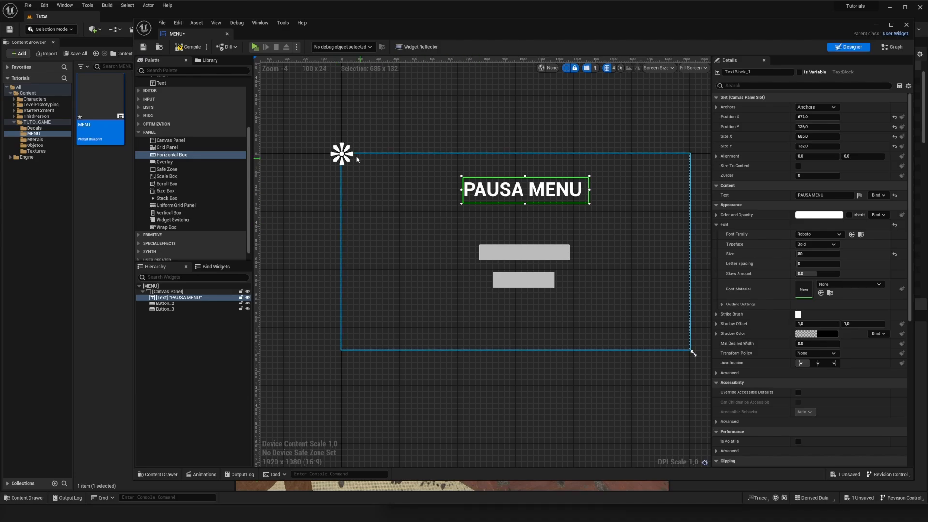
pyautogui.click(525, 252)
pyautogui.click(509, 286)
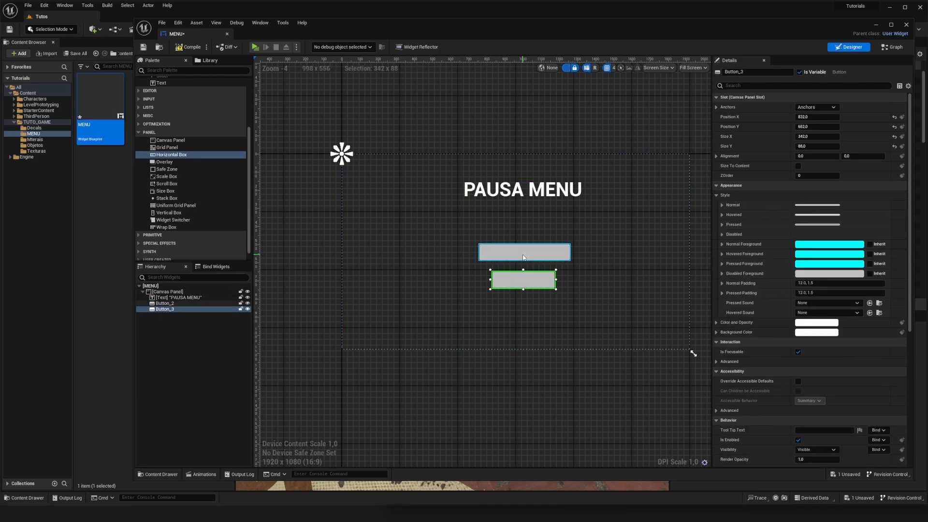
pyautogui.click(525, 252)
pyautogui.click(523, 196)
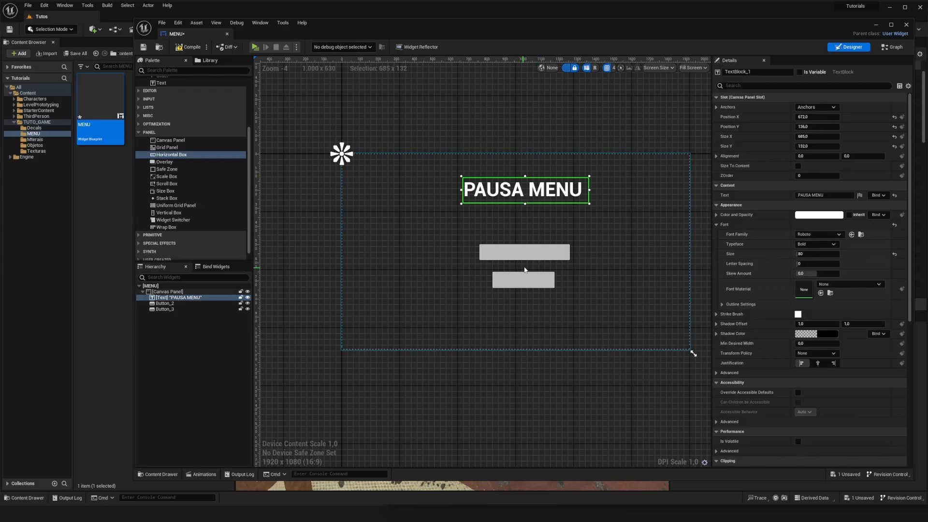
pyautogui.click(525, 257)
pyautogui.click(527, 199)
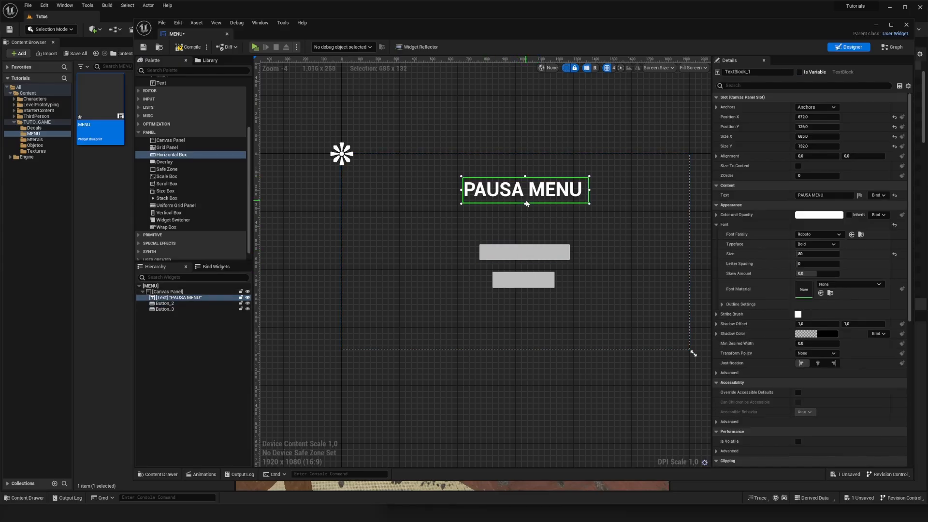
# Move the PAUSA MENU title slightly higher in the canvas's upper centre and anchor it to the top centre
pyautogui.click(818, 108)
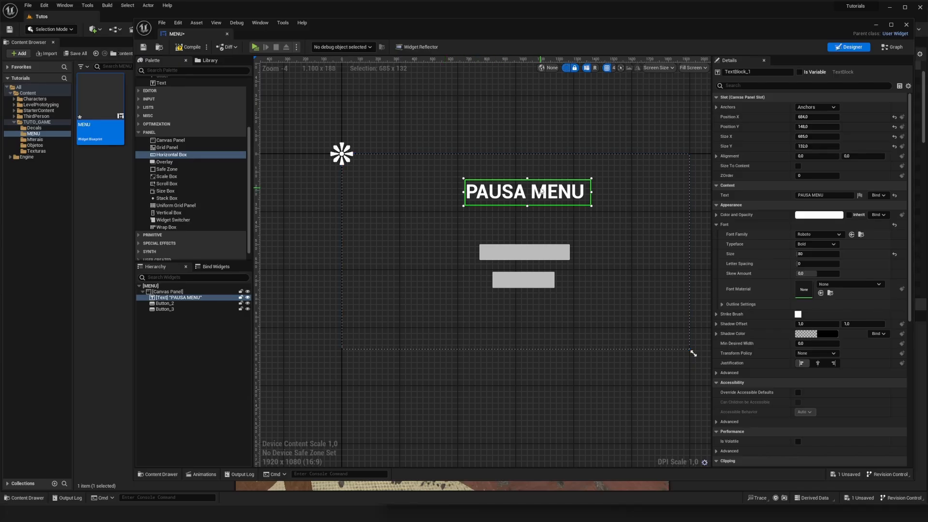
pyautogui.moveTo(561, 189); pyautogui.dragTo(552, 198)
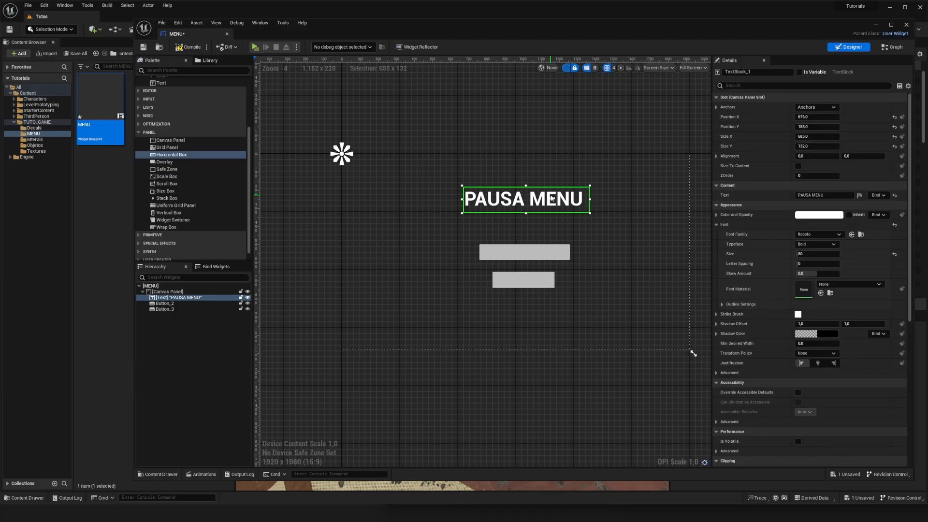
pyautogui.moveTo(551, 197); pyautogui.dragTo(533, 189)
pyautogui.click(817, 107)
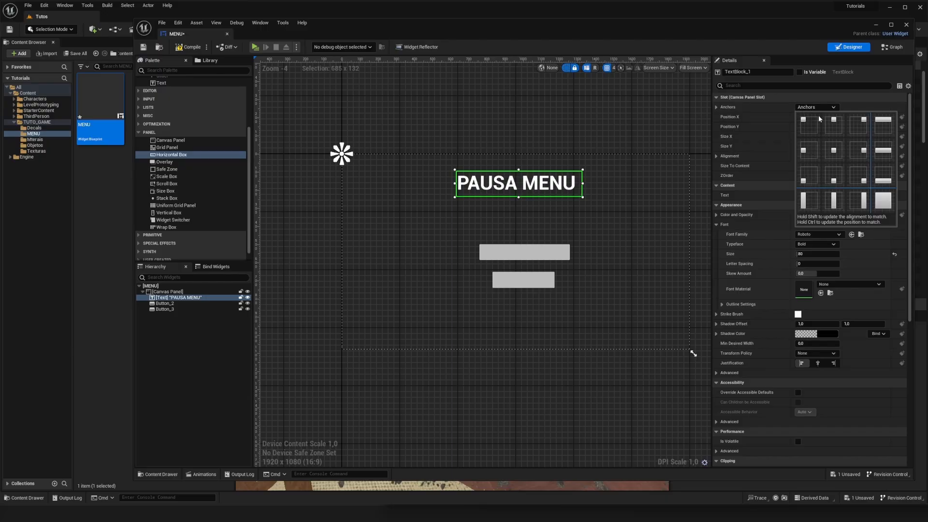
pyautogui.click(831, 127)
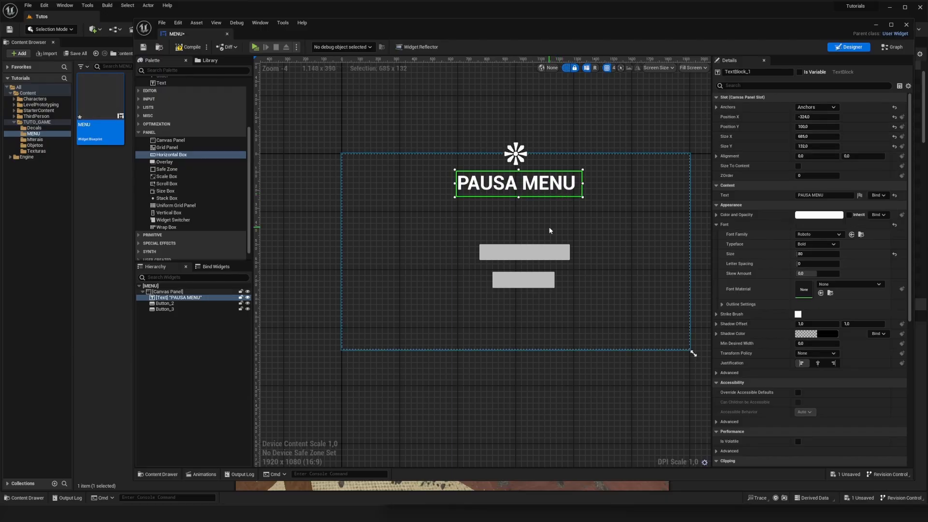
# Shift both buttons slightly up and to the left so they sit centred beneath the title
pyautogui.click(530, 259)
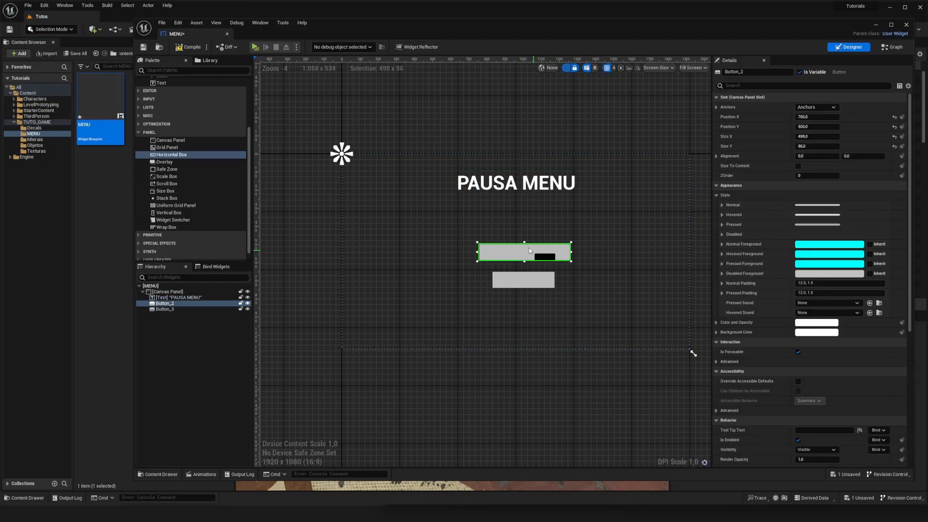
pyautogui.moveTo(527, 248); pyautogui.dragTo(518, 244)
pyautogui.moveTo(528, 280); pyautogui.dragTo(519, 273)
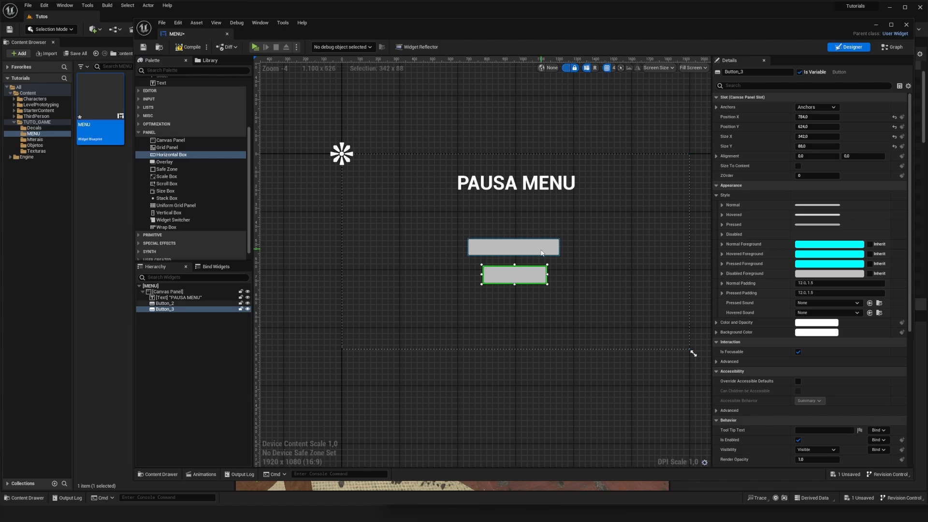
# Anchor the lower button and the upper button to the canvas's centre
pyautogui.click(820, 105)
pyautogui.click(834, 151)
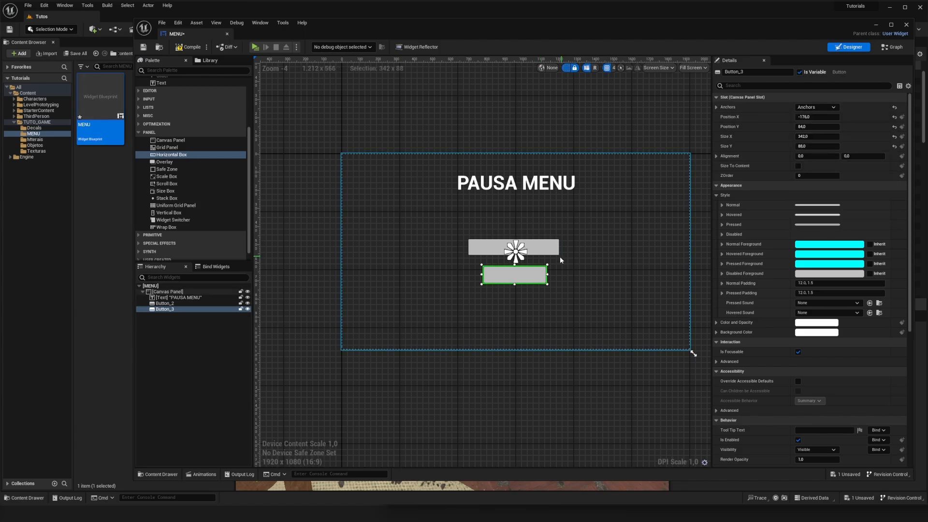
pyautogui.click(513, 247)
pyautogui.click(817, 106)
pyautogui.click(834, 151)
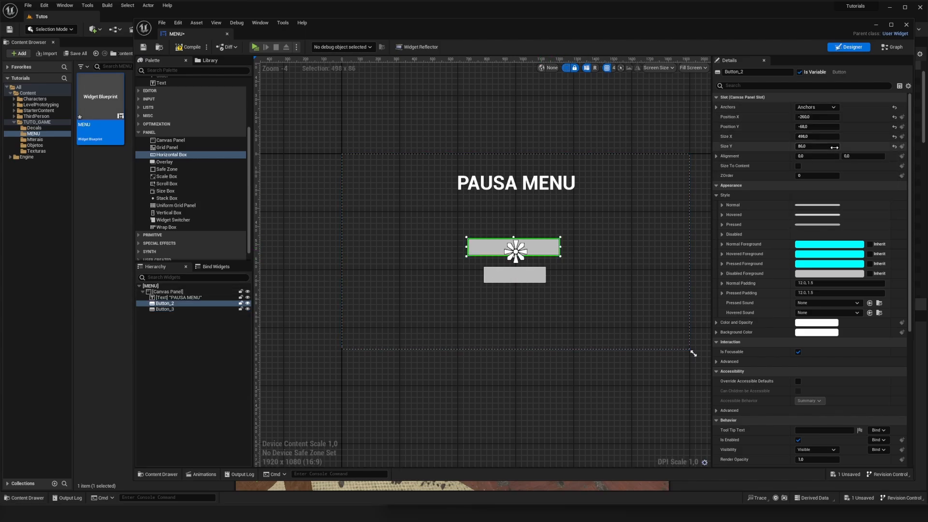
# Place a third Button near the canvas's lower-right corner and anchor it to the bottom right
pyautogui.click(621, 236)
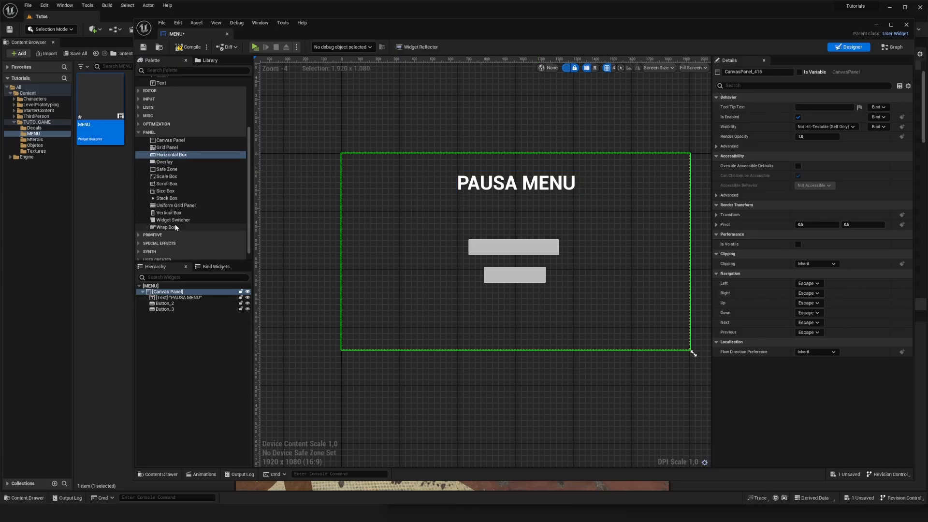
pyautogui.scroll(3, 183, 125)
pyautogui.scroll(3, 183, 125)
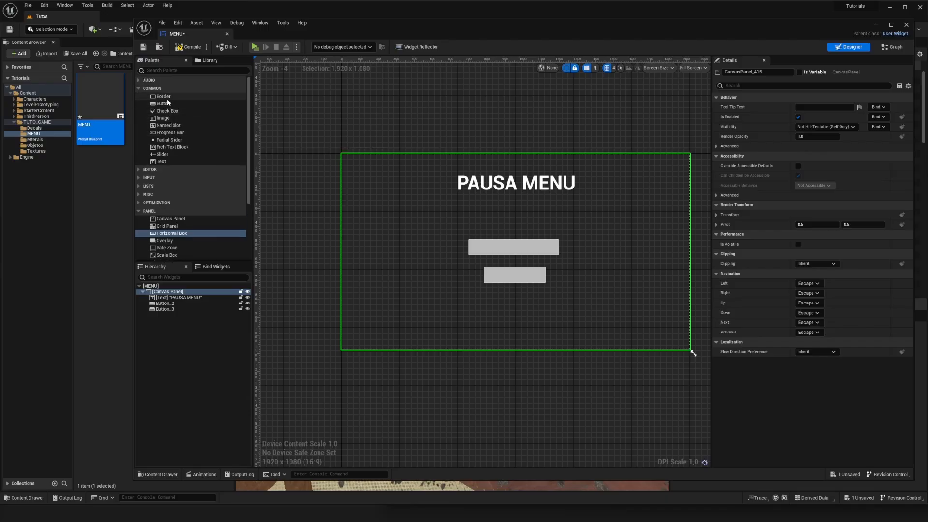
pyautogui.moveTo(163, 104); pyautogui.dragTo(663, 331)
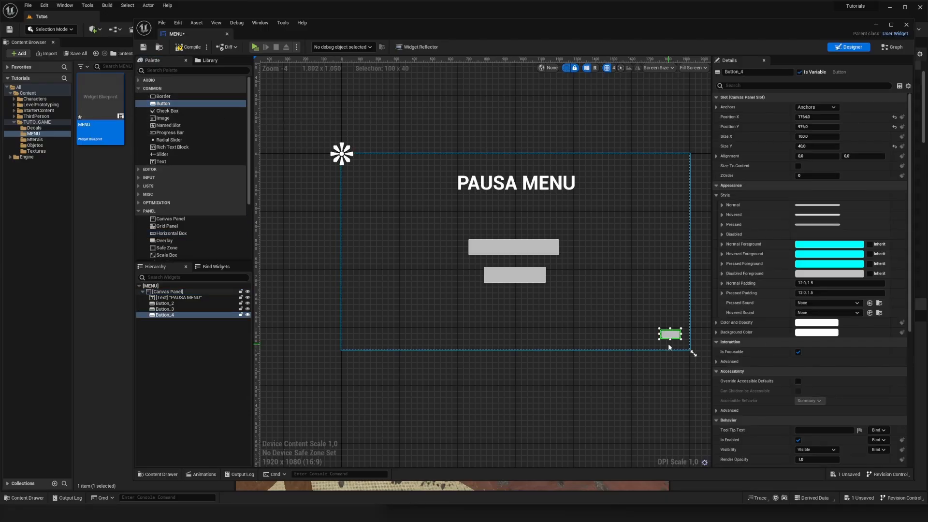
pyautogui.click(821, 107)
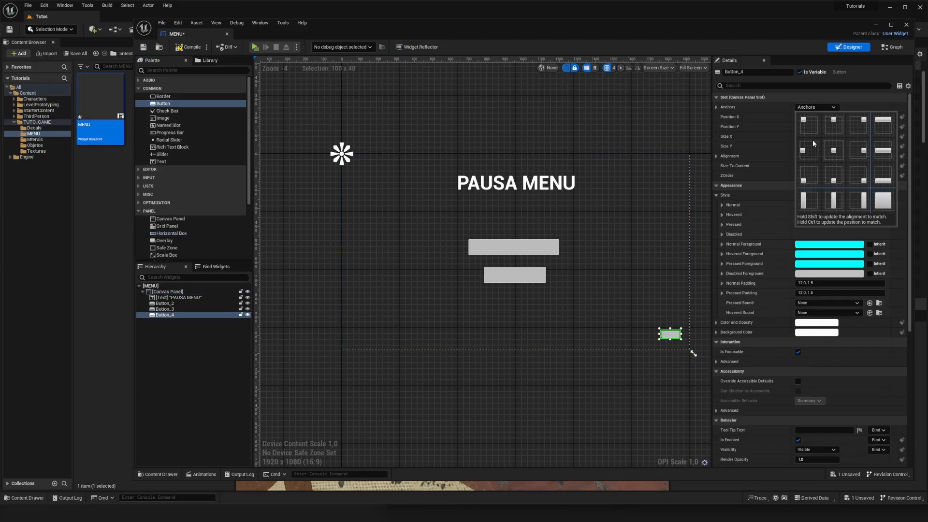
pyautogui.click(860, 179)
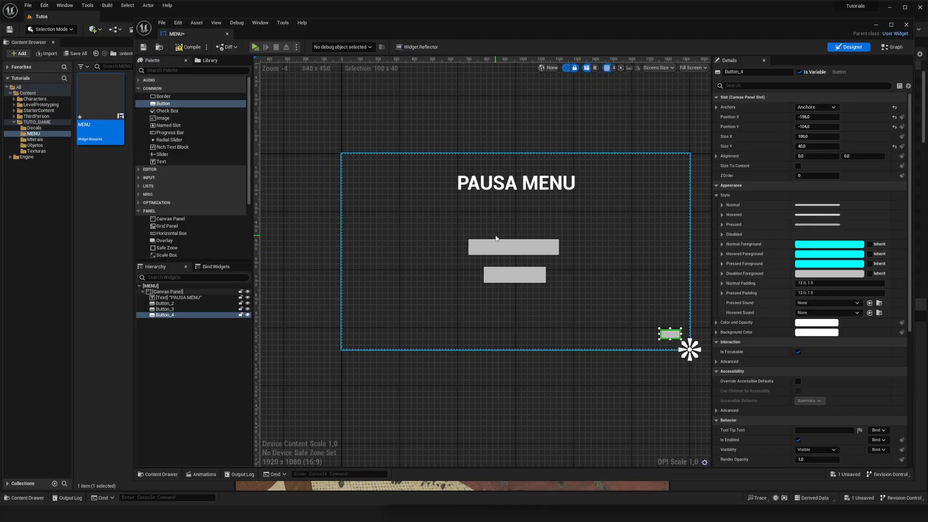
# Delete the small button in the canvas's lower-right corner
pyautogui.click(625, 303)
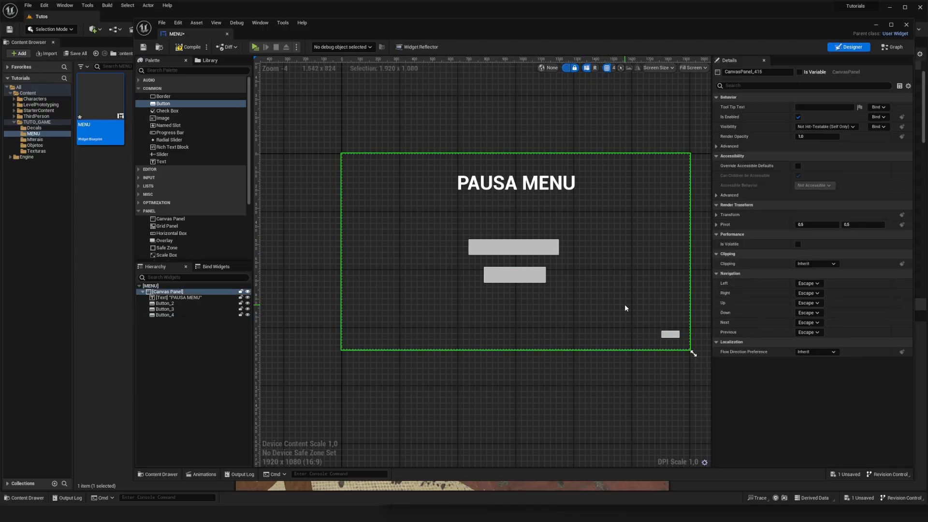
pyautogui.click(670, 333)
pyautogui.press('Delete')
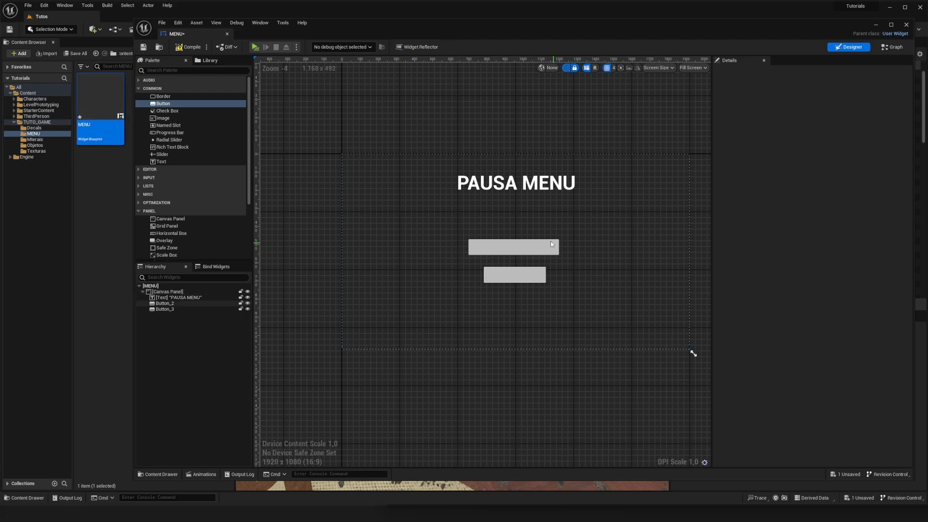
pyautogui.click(518, 183)
pyautogui.click(515, 275)
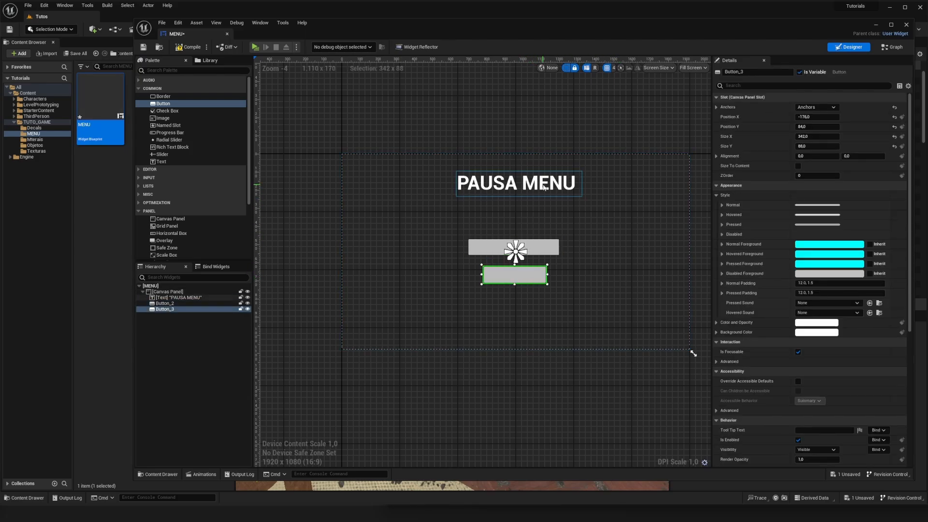
pyautogui.click(571, 184)
pyautogui.click(823, 106)
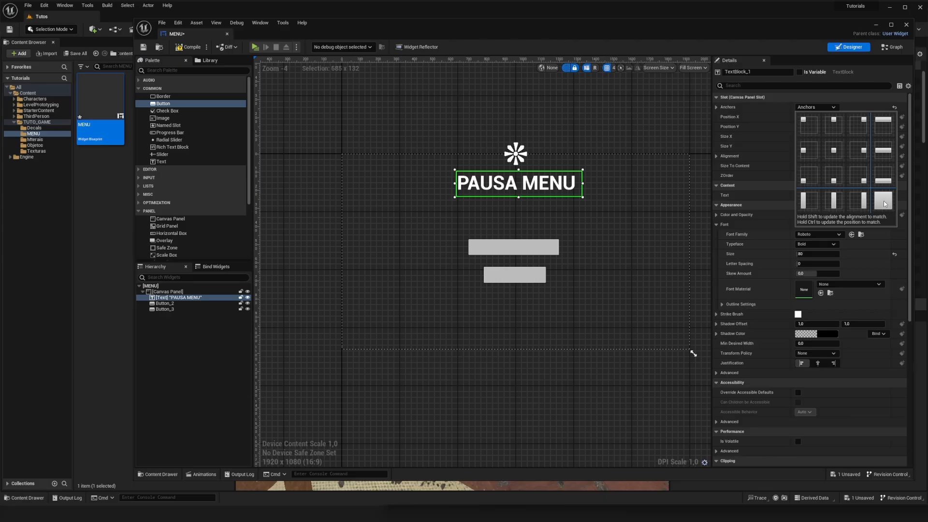
pyautogui.click(595, 88)
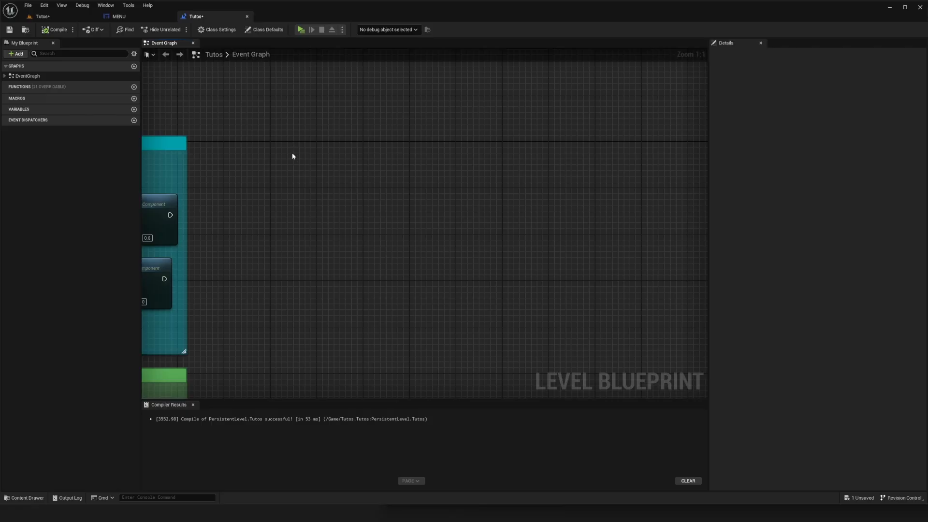
# Add an Event BeginPlay node in the empty graph area beside the existing comment boxes
pyautogui.rightClick(263, 166)
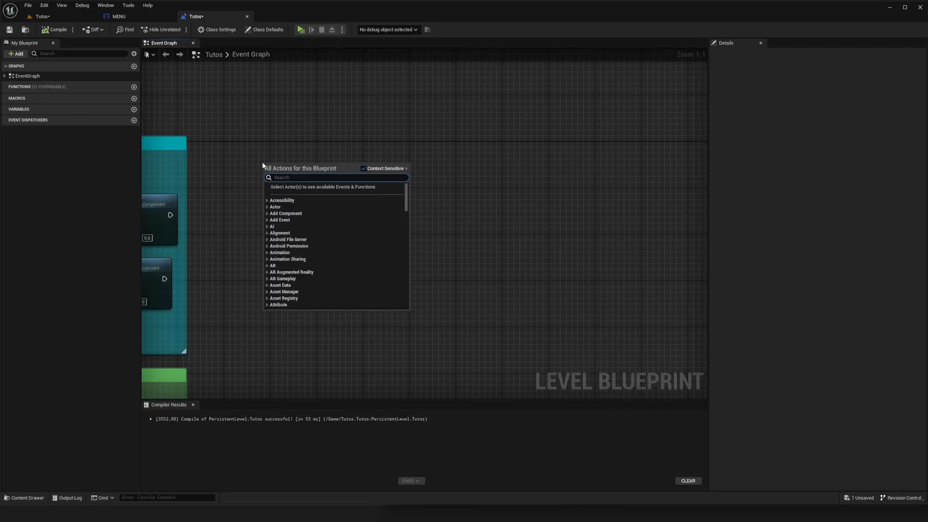
pyautogui.write('begin')
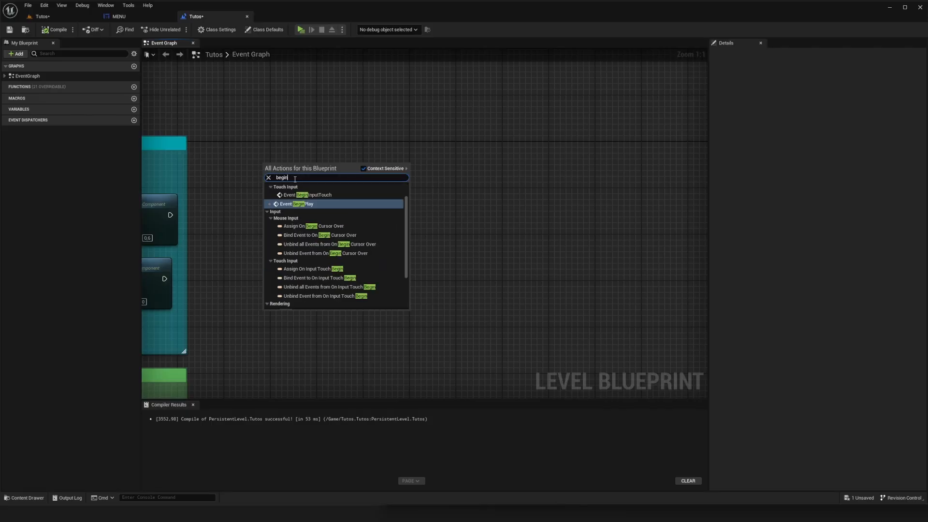
pyautogui.click(319, 205)
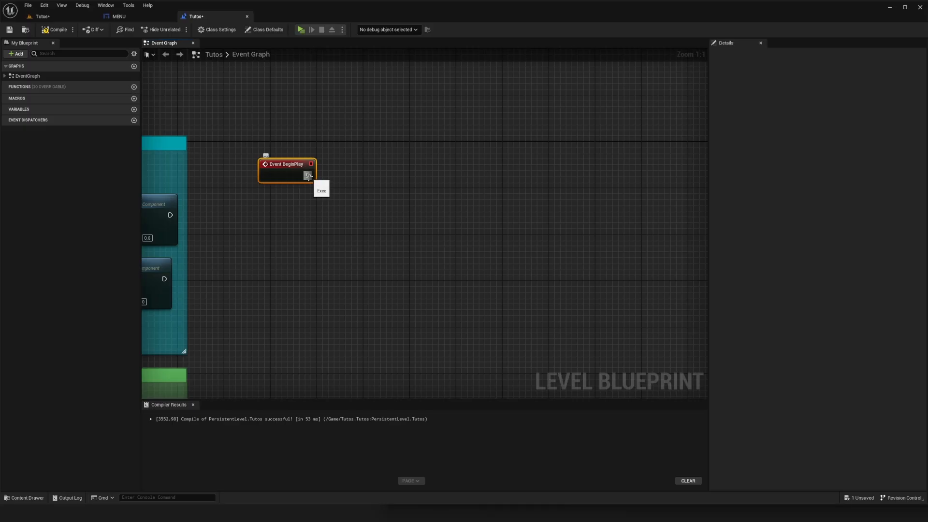
# Add a Create Widget node executed from Event BeginPlay and set its class to MENU
pyautogui.moveTo(308, 176); pyautogui.dragTo(397, 209)
pyautogui.write('create w')
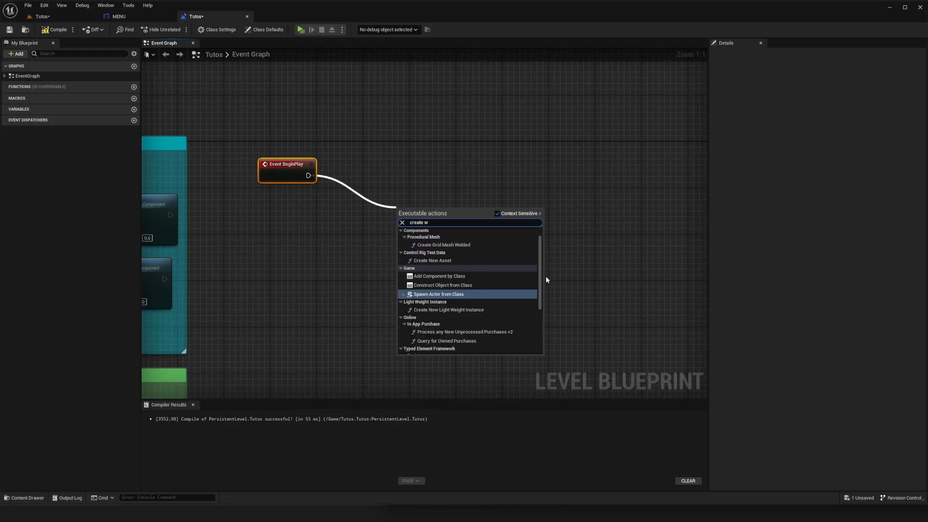
pyautogui.moveTo(541, 279); pyautogui.dragTo(542, 316)
pyautogui.click(448, 315)
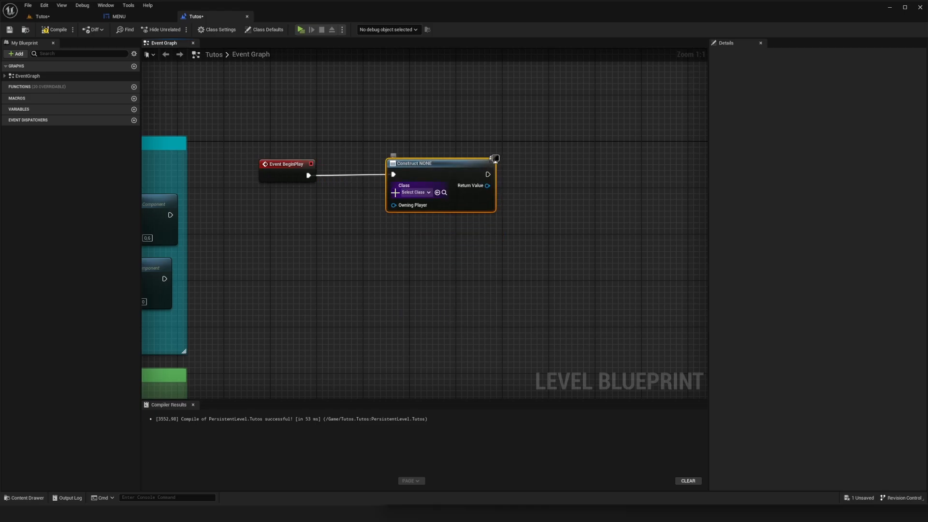
pyautogui.click(414, 192)
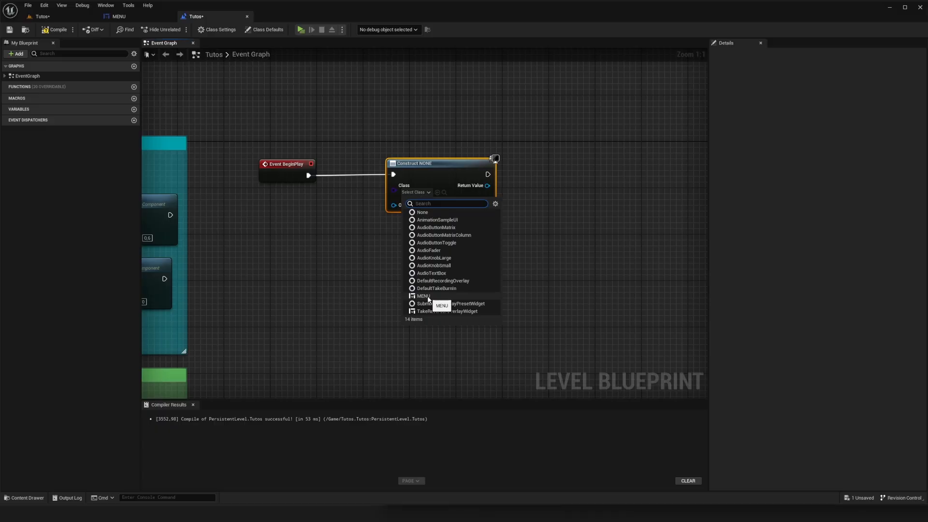
pyautogui.click(427, 297)
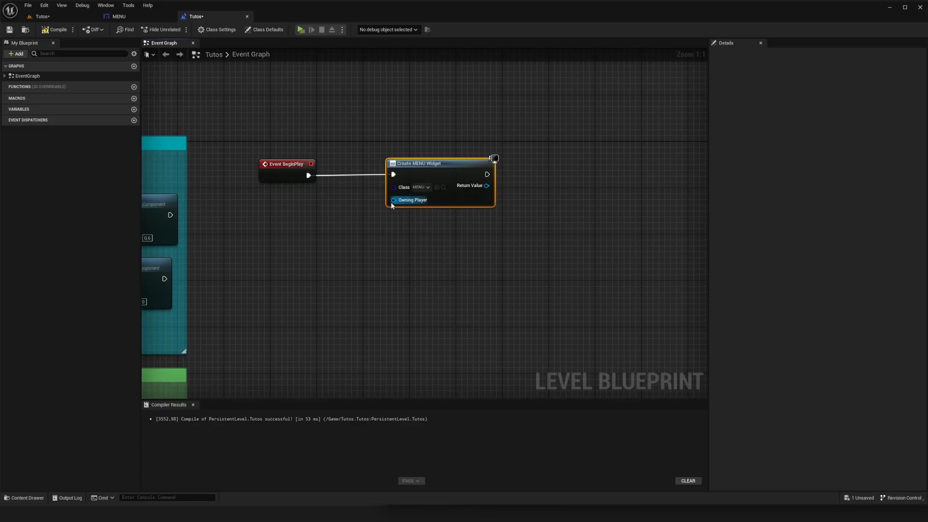
# Feed the widget node's Owning Player from a new Get Player Controller node, placed below Event BeginPlay
pyautogui.moveTo(394, 200); pyautogui.dragTo(290, 249)
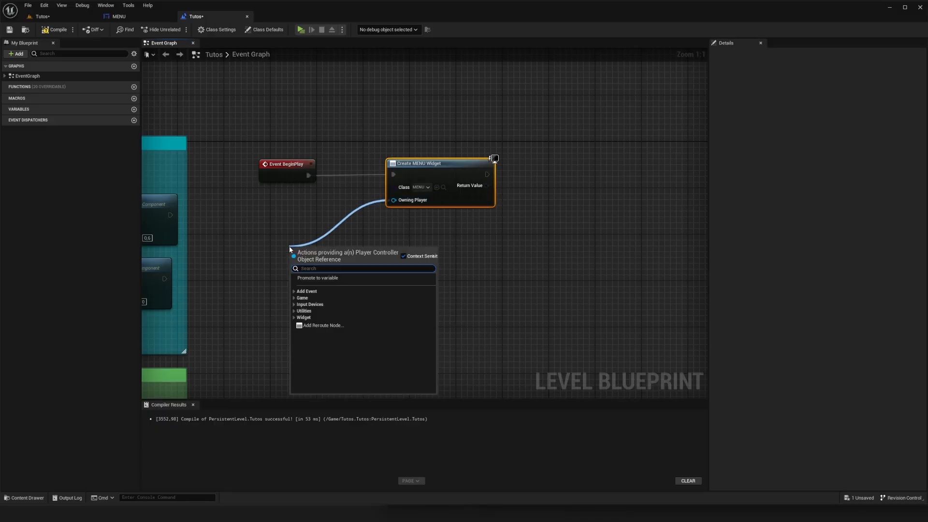
pyautogui.write('playerc')
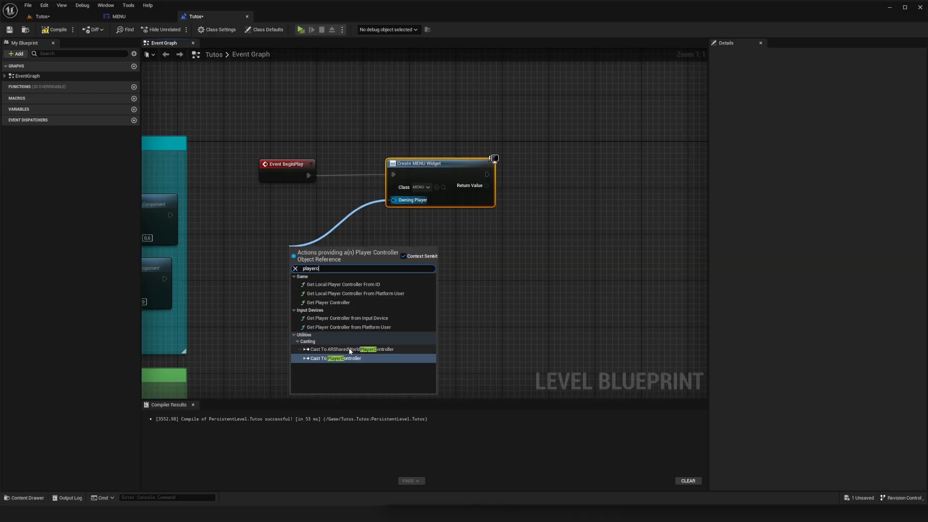
pyautogui.click(328, 302)
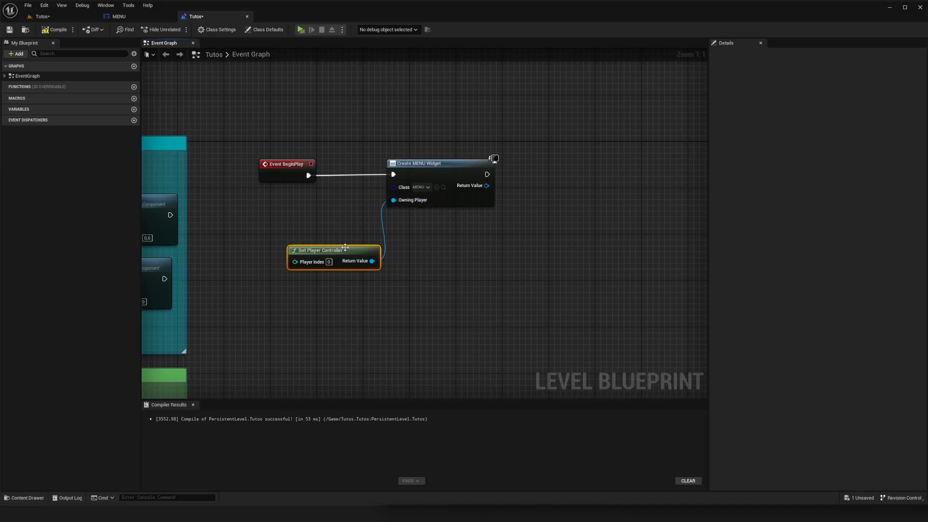
pyautogui.moveTo(343, 249); pyautogui.dragTo(303, 215)
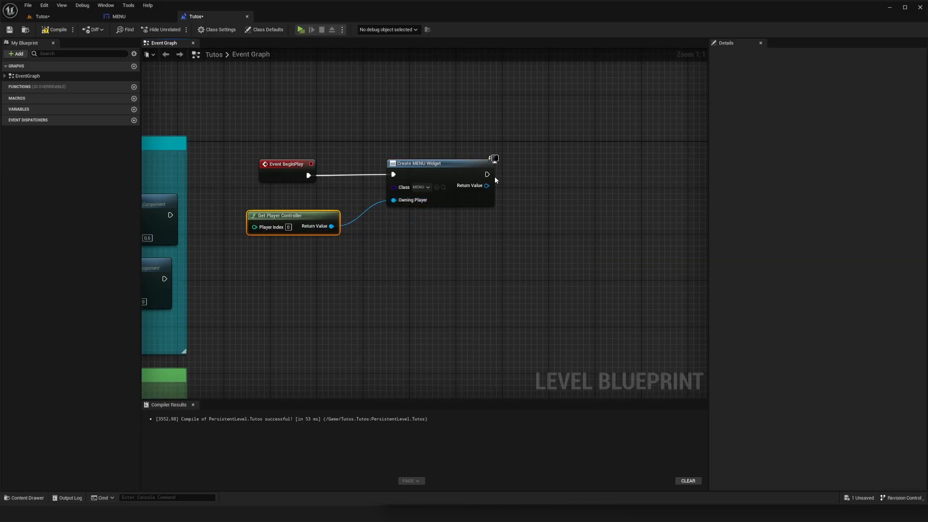
# Add an Add to Viewport node after Create MENU Widget, with the widget's Return Value connected to its Target
pyautogui.moveTo(486, 174); pyautogui.dragTo(546, 175)
pyautogui.write('add to v')
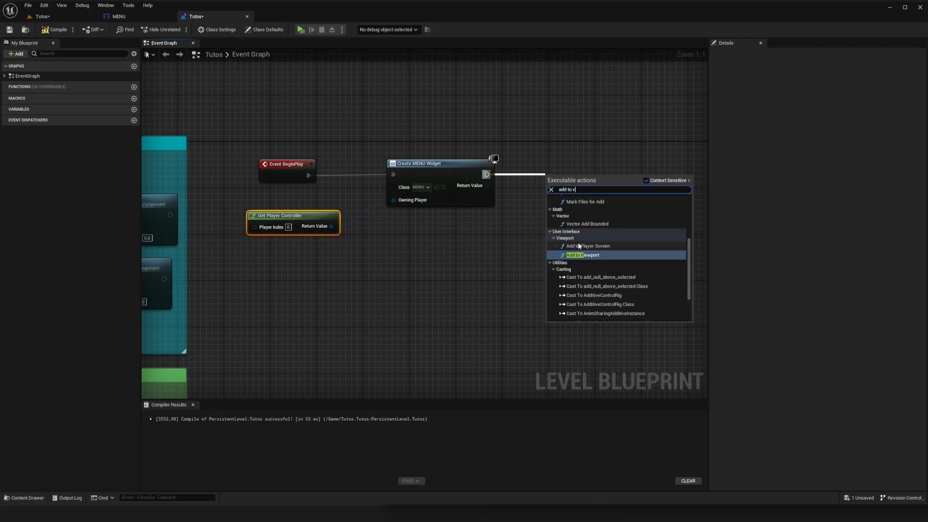
pyautogui.click(587, 255)
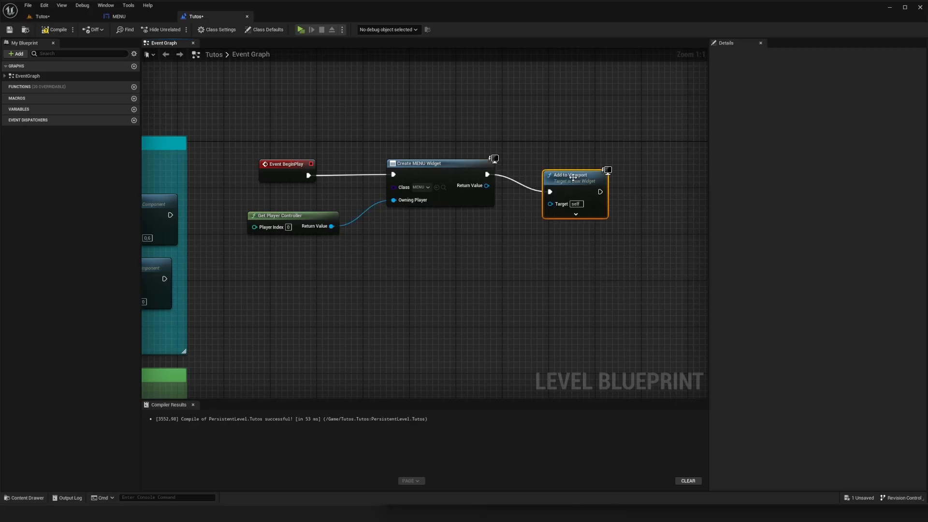
pyautogui.moveTo(487, 185); pyautogui.dragTo(556, 193)
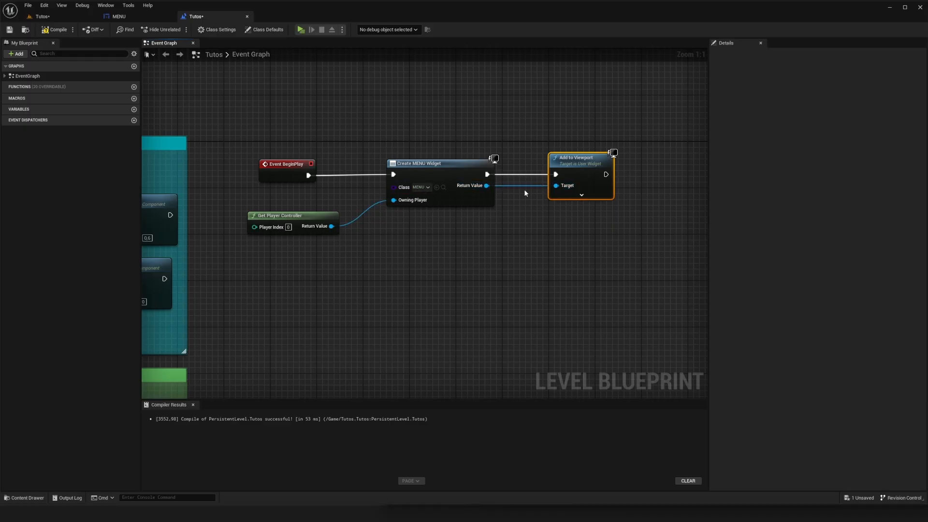
pyautogui.click(274, 108)
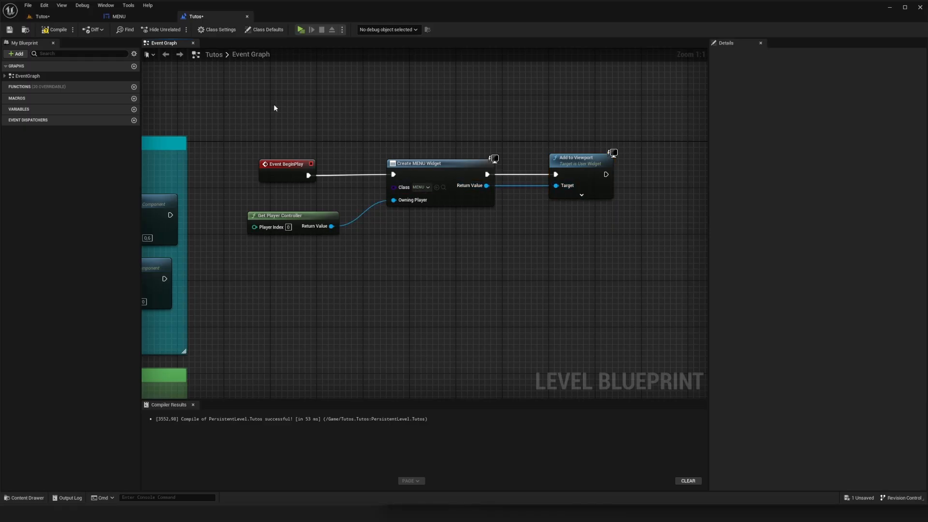
# Compile the level blueprint and play the level briefly to test that the menu is displayed
pyautogui.click(57, 31)
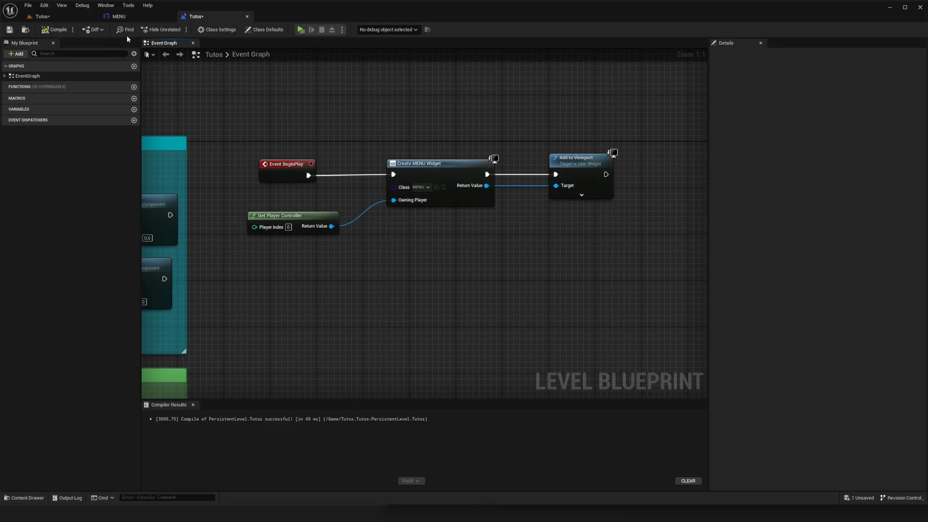
pyautogui.click(300, 30)
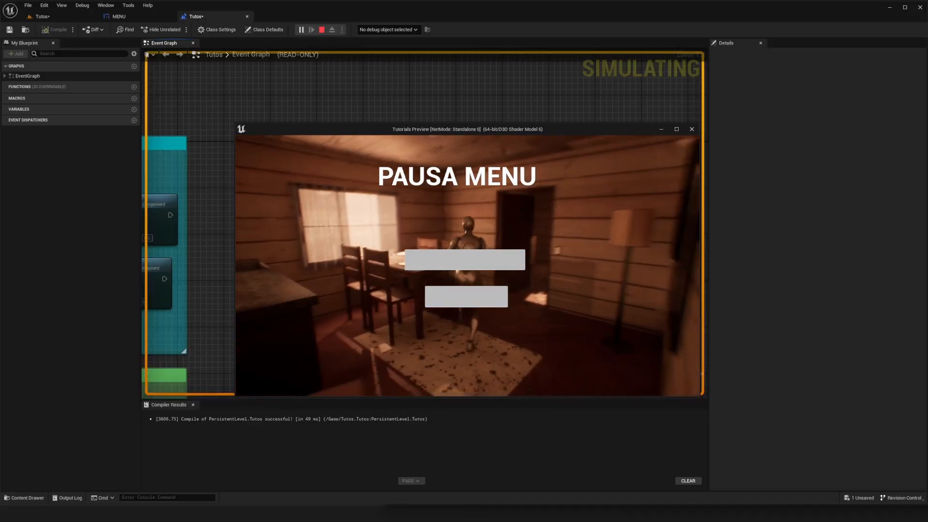
pyautogui.press('Escape')
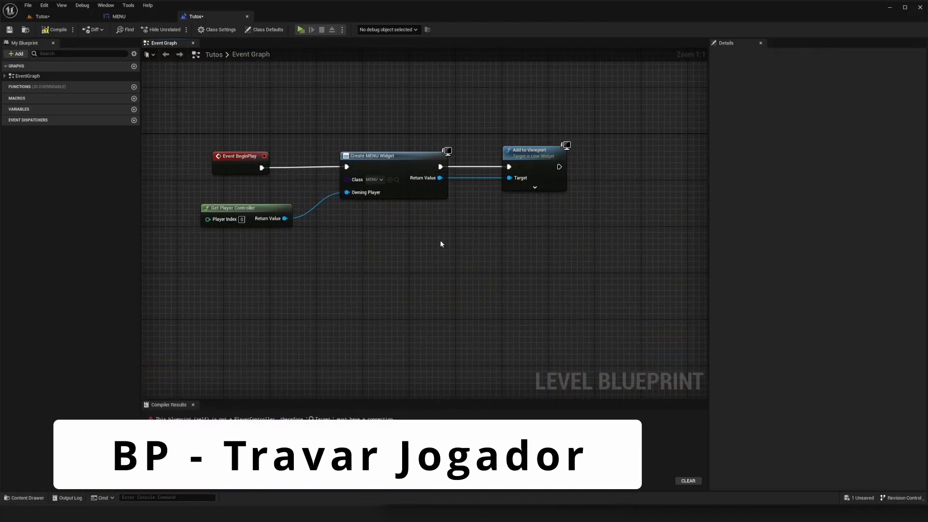
# Add a Set Input Mode UI Only node after Add to Viewport and align it with the execution line
pyautogui.moveTo(525, 217); pyautogui.dragTo(356, 250, button='right')
pyautogui.moveTo(389, 200); pyautogui.dragTo(467, 180)
pyautogui.write('input')
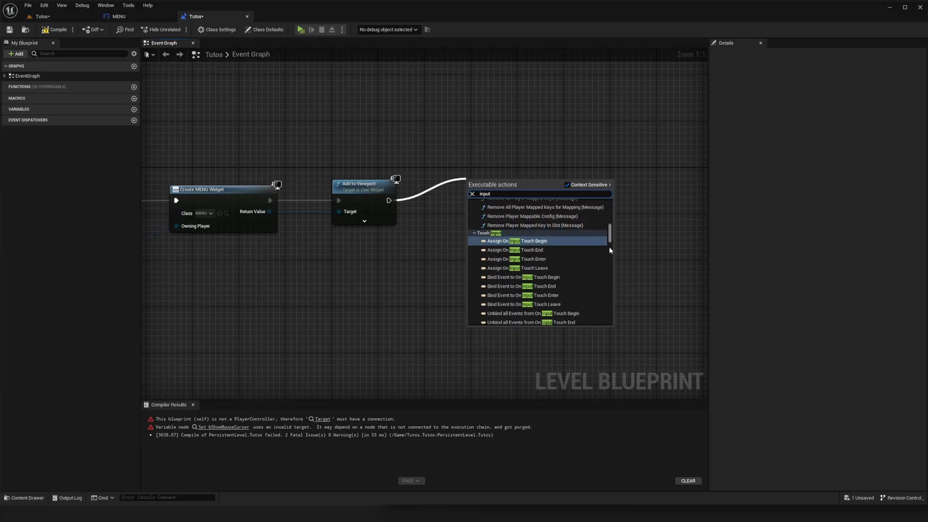
pyautogui.scroll(-5, 610, 245)
pyautogui.scroll(-1, 610, 244)
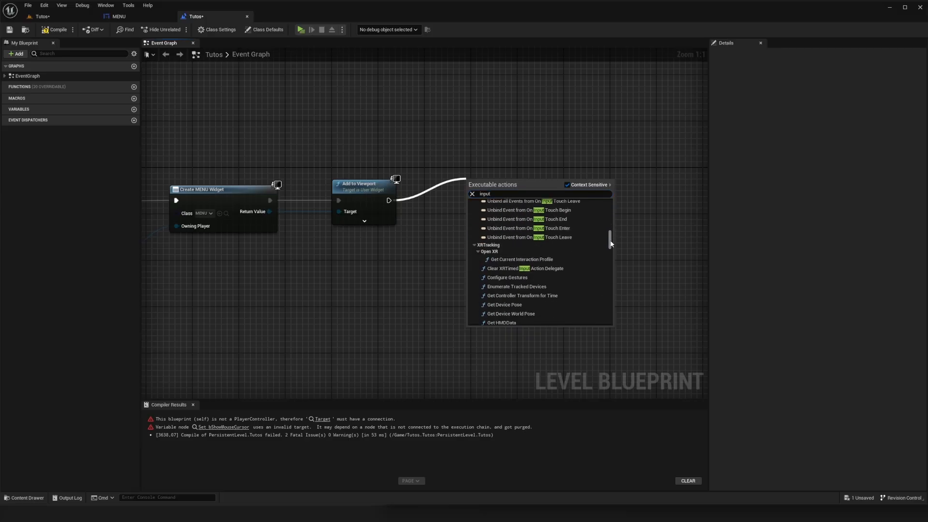
pyautogui.moveTo(611, 243); pyautogui.dragTo(611, 227)
pyautogui.moveTo(611, 219); pyautogui.dragTo(611, 254)
pyautogui.doubleClick(506, 193)
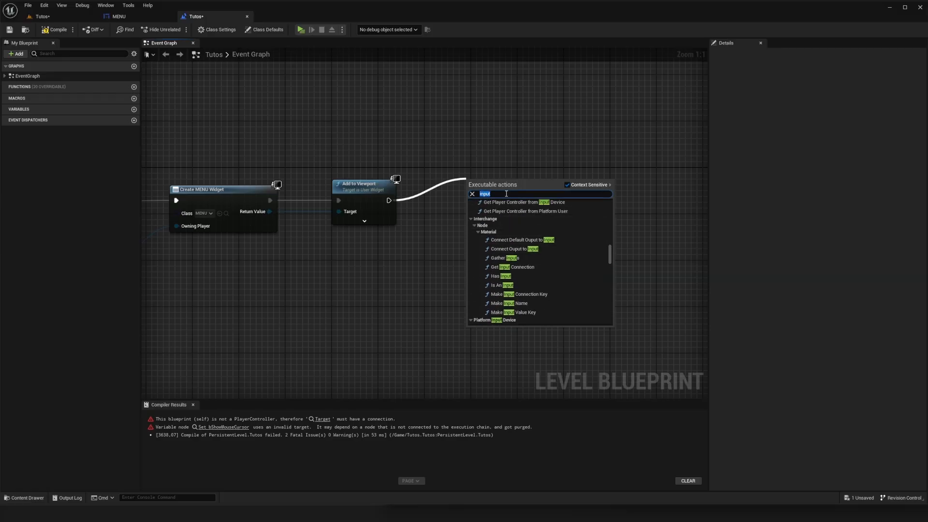
pyautogui.write('ui')
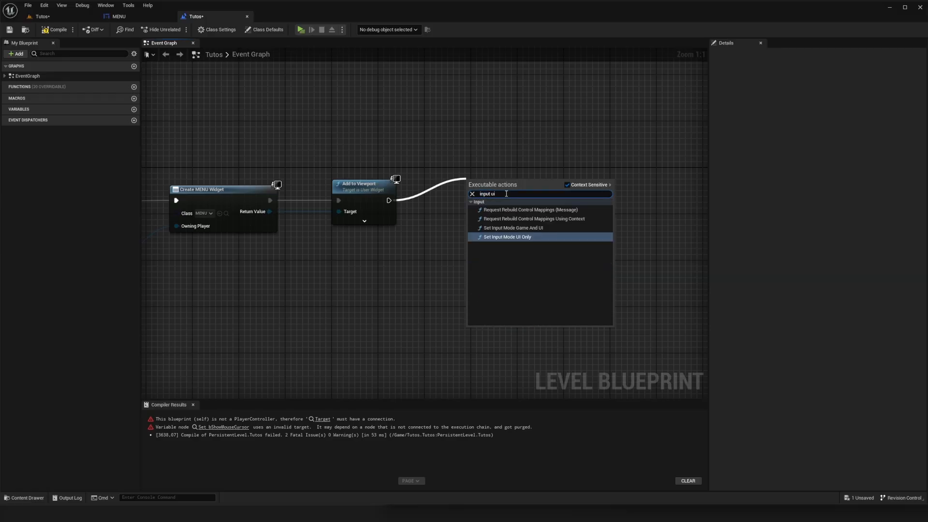
pyautogui.click(515, 238)
pyautogui.moveTo(493, 182); pyautogui.dragTo(476, 193)
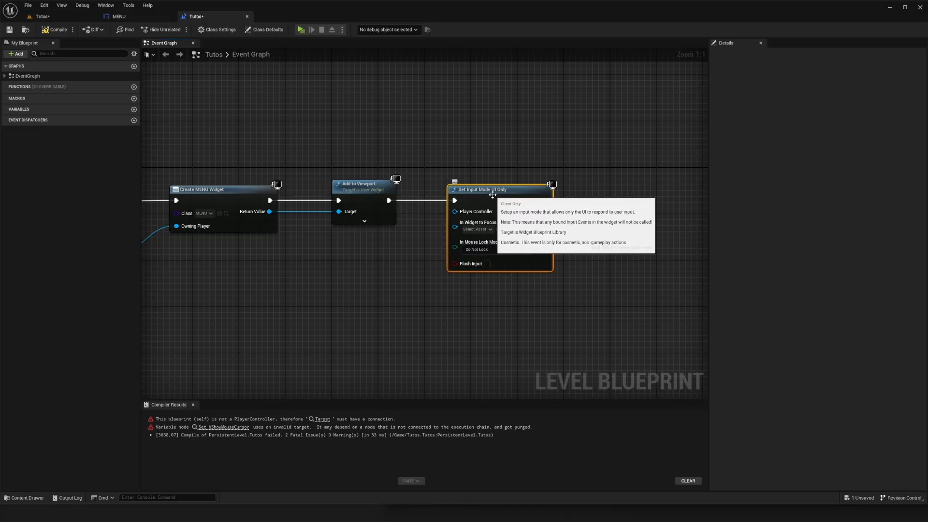
# Connect Get Player Controller to the input mode node's Player Controller, and the MENU widget's Return Value to In Widget to Focus
pyautogui.moveTo(438, 135); pyautogui.dragTo(560, 120, button='right')
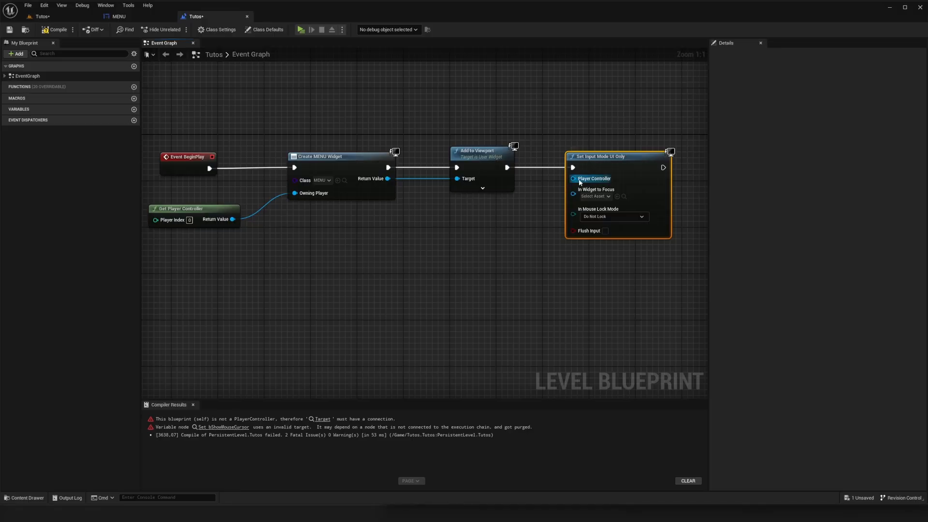
pyautogui.moveTo(573, 179); pyautogui.dragTo(233, 219)
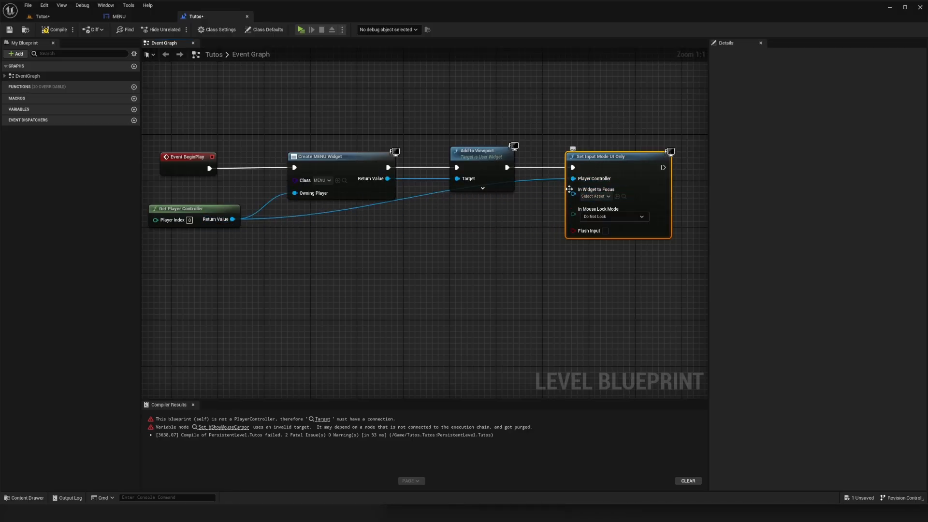
pyautogui.moveTo(574, 194); pyautogui.dragTo(388, 179)
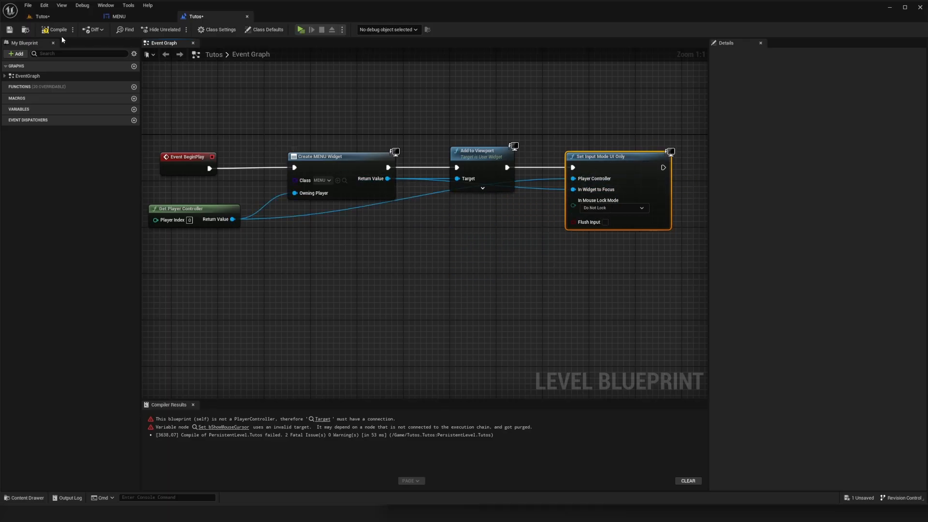
# Recompile the level blueprint and play the level to test the player lock under the UI-only input mode
pyautogui.click(55, 32)
pyautogui.click(300, 30)
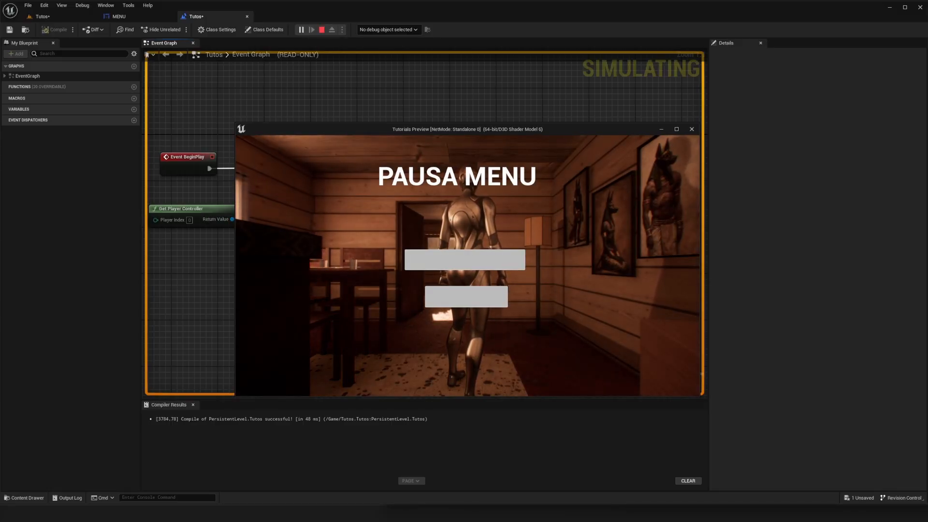
pyautogui.press('Escape')
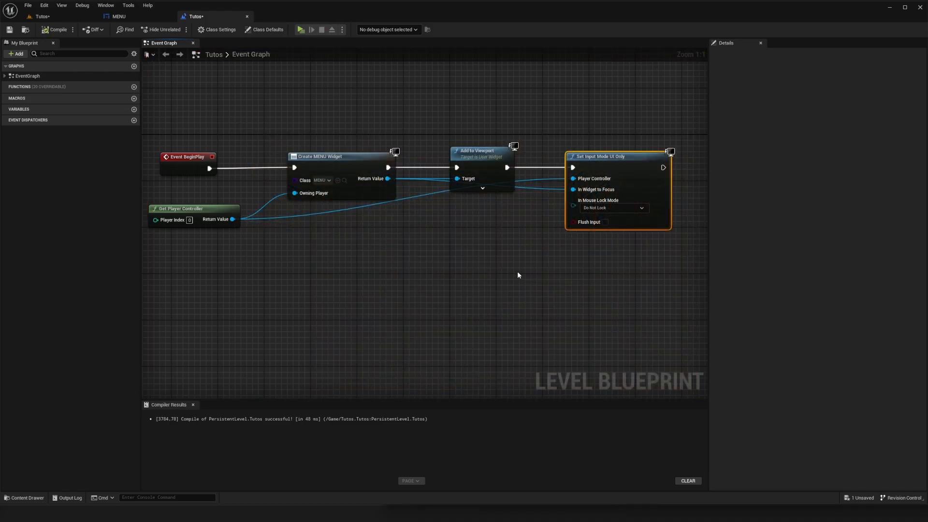
# Add a Set Show Mouse Cursor node after Set Input Mode UI Only, with context-sensitive filtering turned off for the node search
pyautogui.moveTo(539, 273); pyautogui.dragTo(307, 272, button='right')
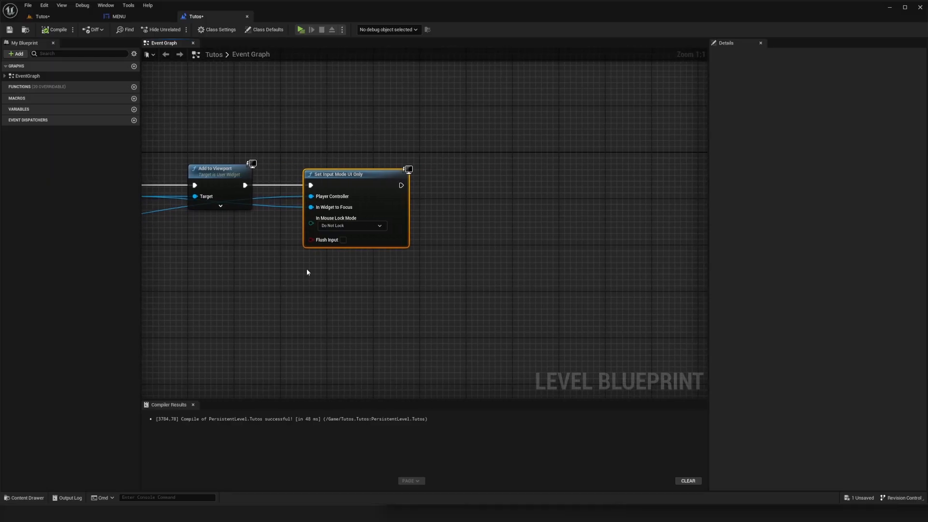
pyautogui.moveTo(401, 185); pyautogui.dragTo(484, 187)
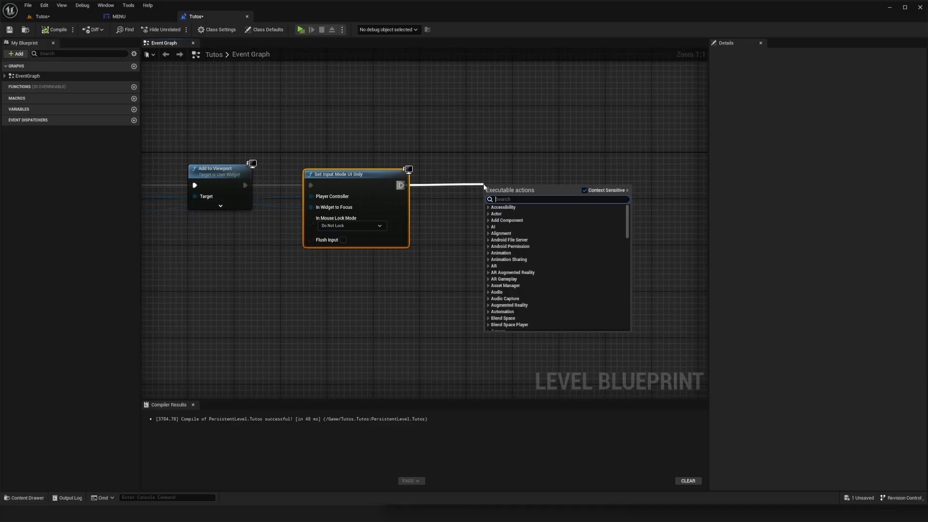
pyautogui.write('add mous')
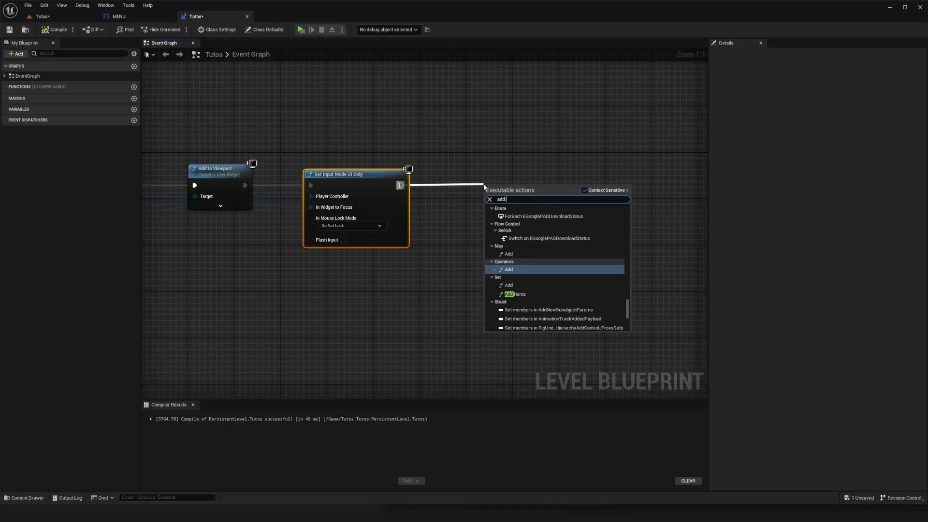
pyautogui.press('BackSpace')
pyautogui.press('BackSpace')
pyautogui.press('BackSpace')
pyautogui.press('BackSpace')
pyautogui.press('BackSpace')
pyautogui.press('BackSpace')
pyautogui.press('BackSpace')
pyautogui.press('BackSpace')
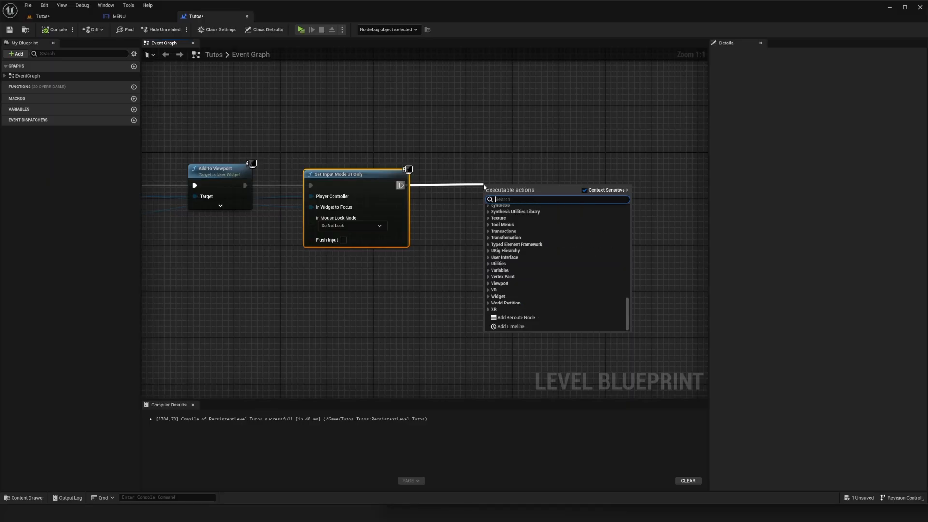
pyautogui.write('show mous')
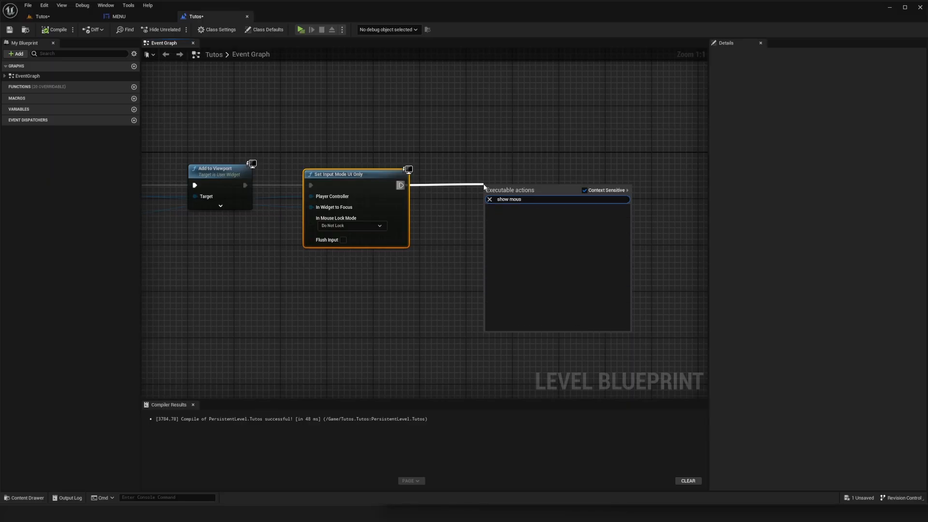
pyautogui.click(585, 190)
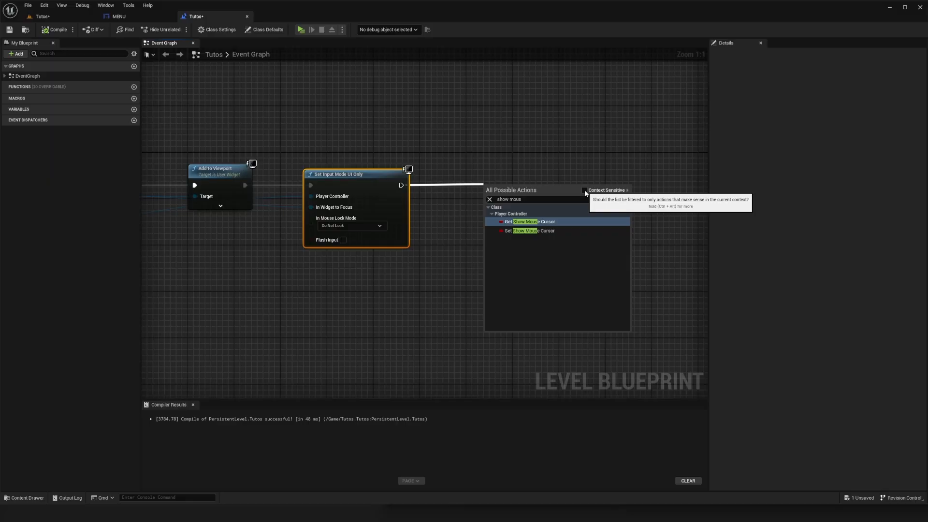
pyautogui.click(529, 231)
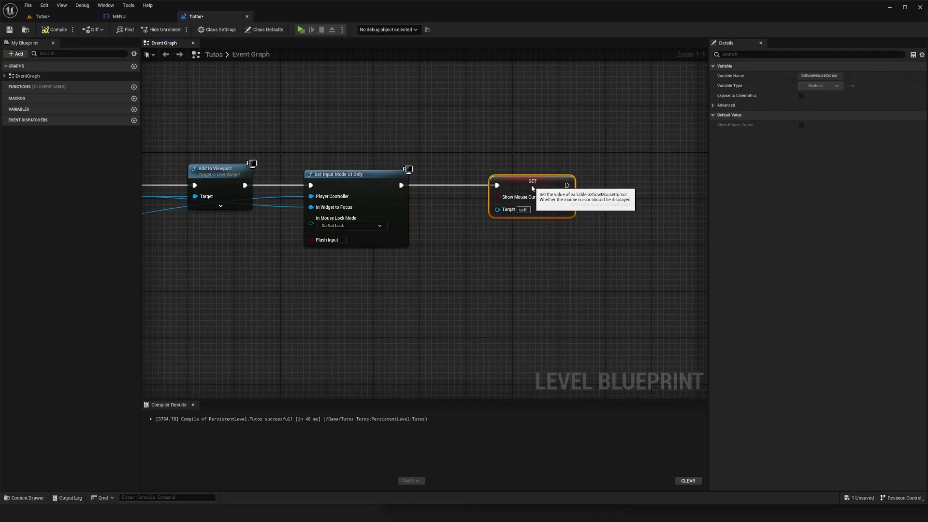
# Connect Get Player Controller's Return Value to the Set node's Target and enable Show Mouse Cursor
pyautogui.moveTo(468, 204); pyautogui.dragTo(547, 232, button='right')
pyautogui.scroll(-2, 556, 237)
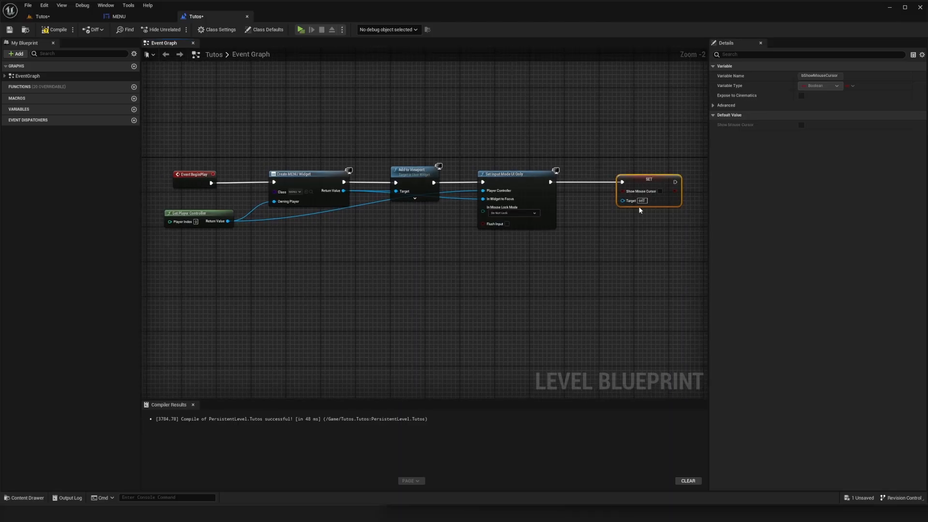
pyautogui.moveTo(624, 201); pyautogui.dragTo(229, 225)
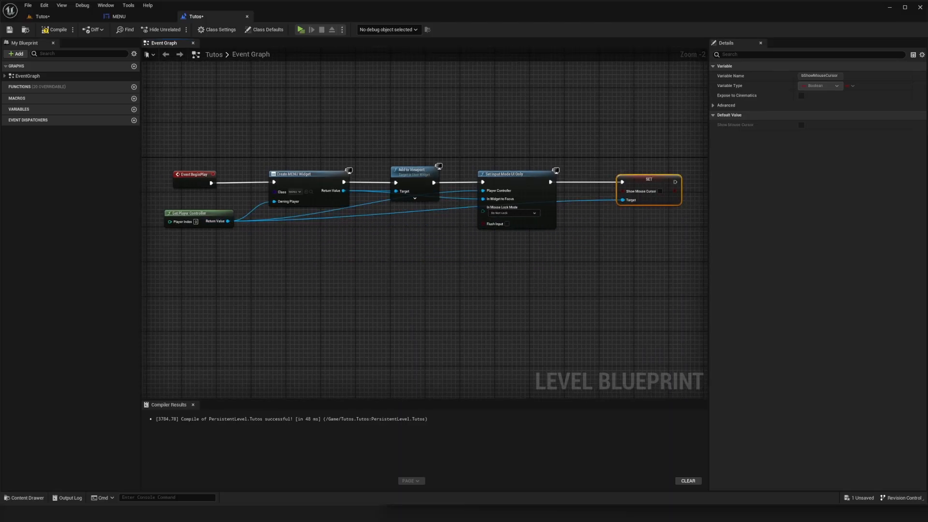
pyautogui.moveTo(628, 231); pyautogui.dragTo(498, 241, button='right')
pyautogui.scroll(2, 498, 241)
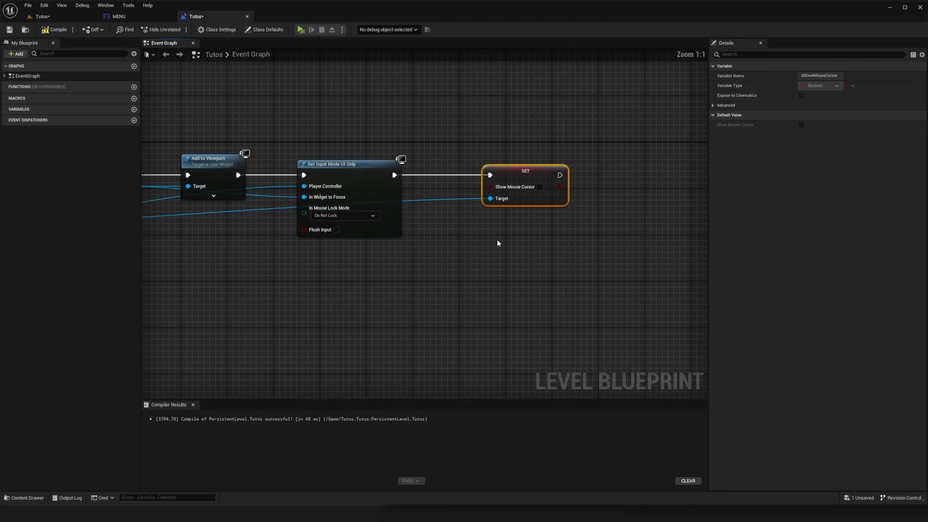
pyautogui.click(540, 188)
# Play the level to test the mouse cursor over the pause menu, and stop the preview
pyautogui.moveTo(467, 241); pyautogui.dragTo(630, 243, button='right')
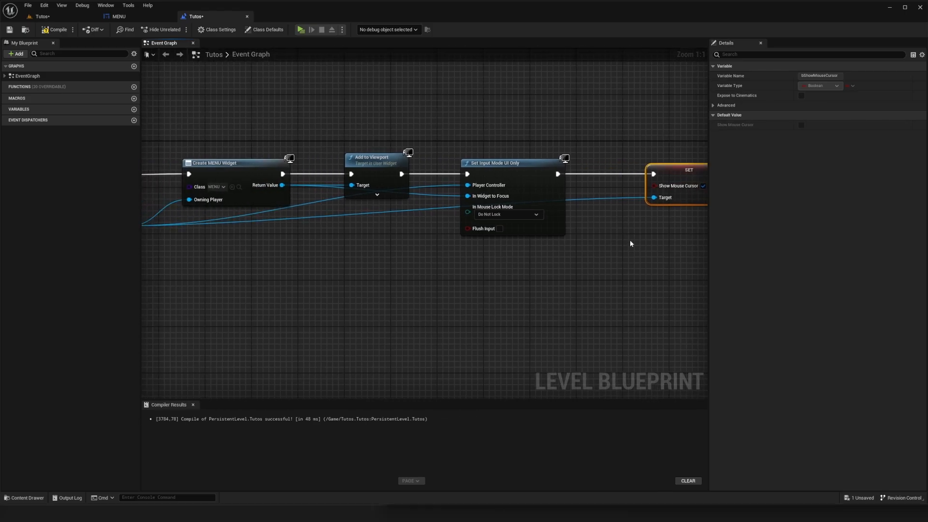
pyautogui.click(301, 29)
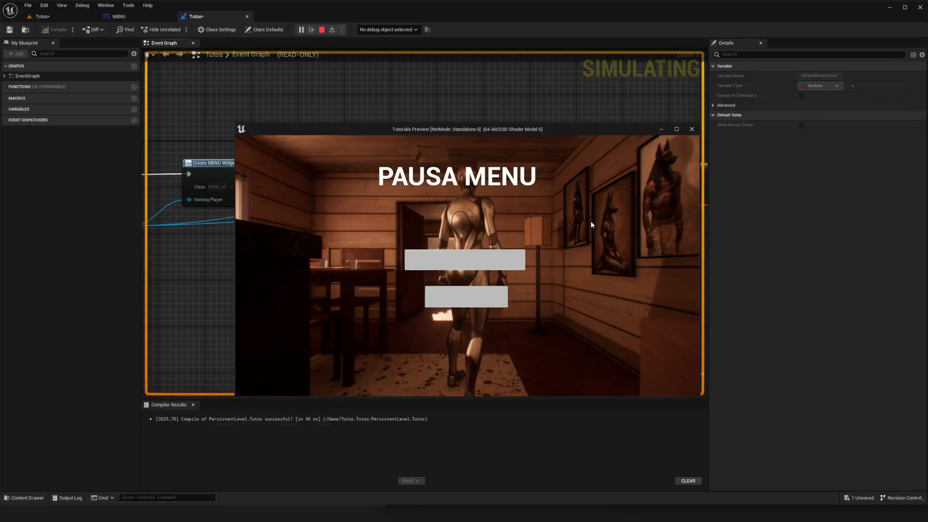
pyautogui.press('Escape')
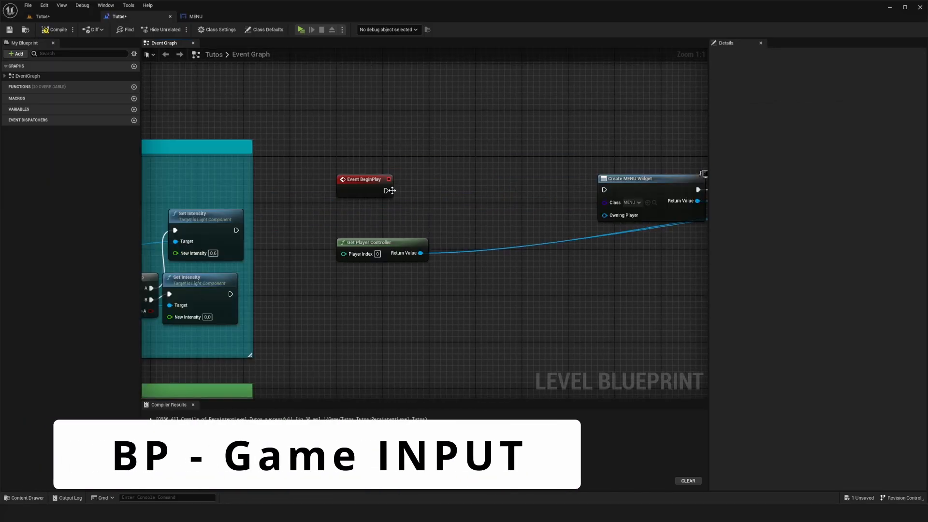
# Compile the level blueprint with Event BeginPlay disconnected and play the level to test mouse and player control
pyautogui.click(63, 34)
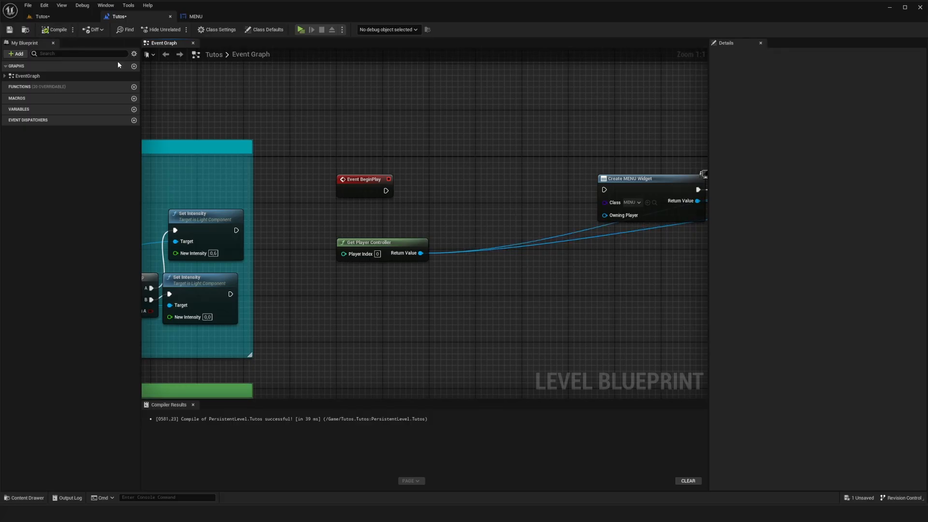
pyautogui.click(301, 29)
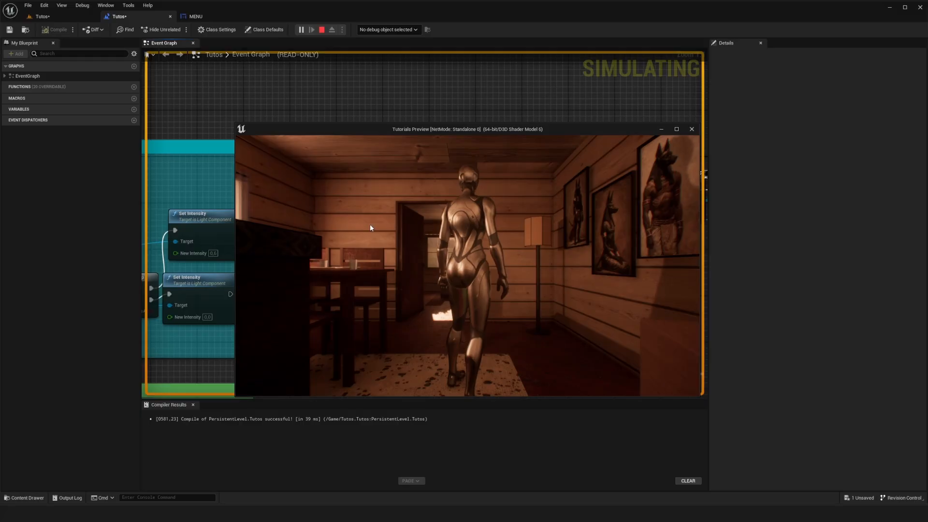
pyautogui.click(516, 244)
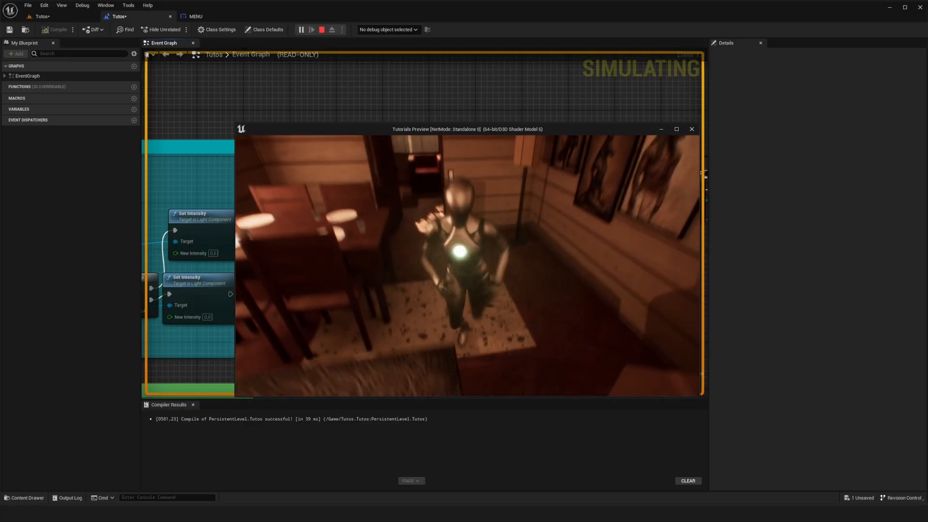
pyautogui.press('Escape')
# Add a Set Input Mode Game Only node after Event BeginPlay, align it, and connect Get Player Controller to its Player Controller
pyautogui.moveTo(386, 190); pyautogui.dragTo(471, 192)
pyautogui.write('inpu game')
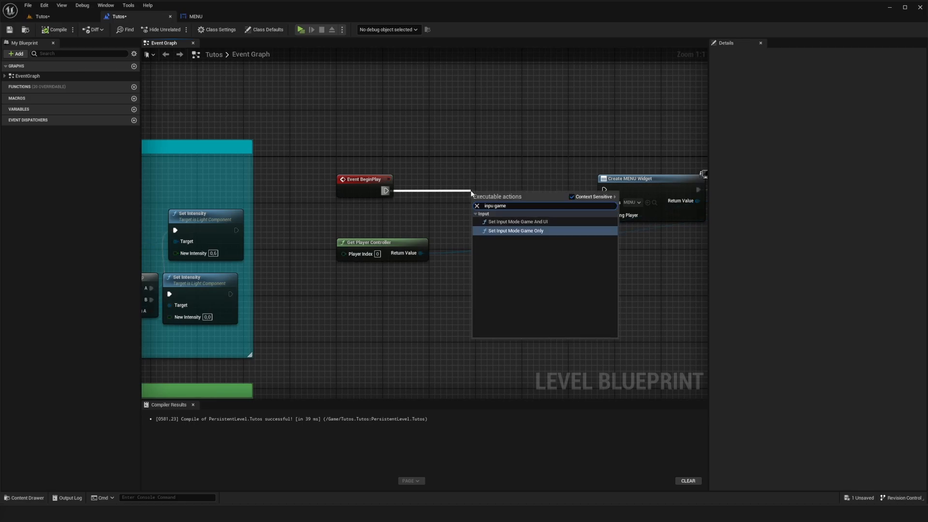
pyautogui.click(531, 231)
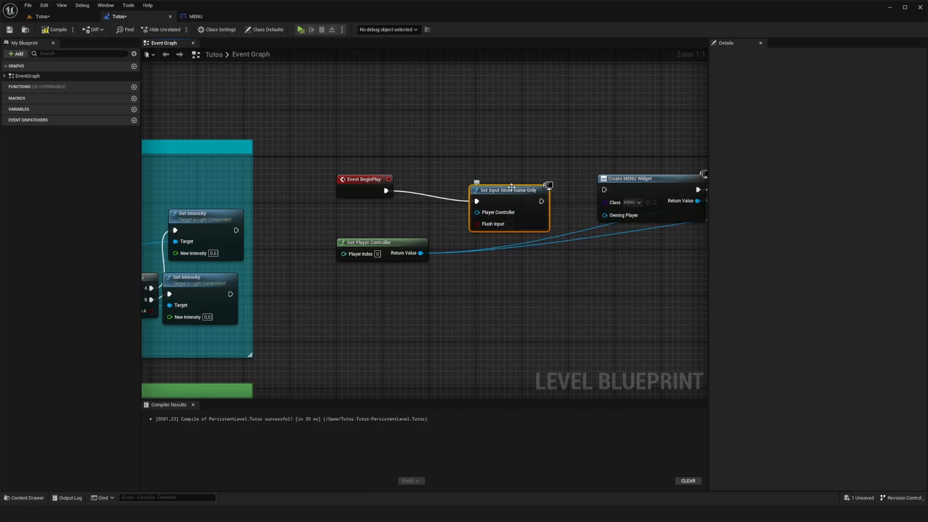
pyautogui.moveTo(511, 187); pyautogui.dragTo(507, 175)
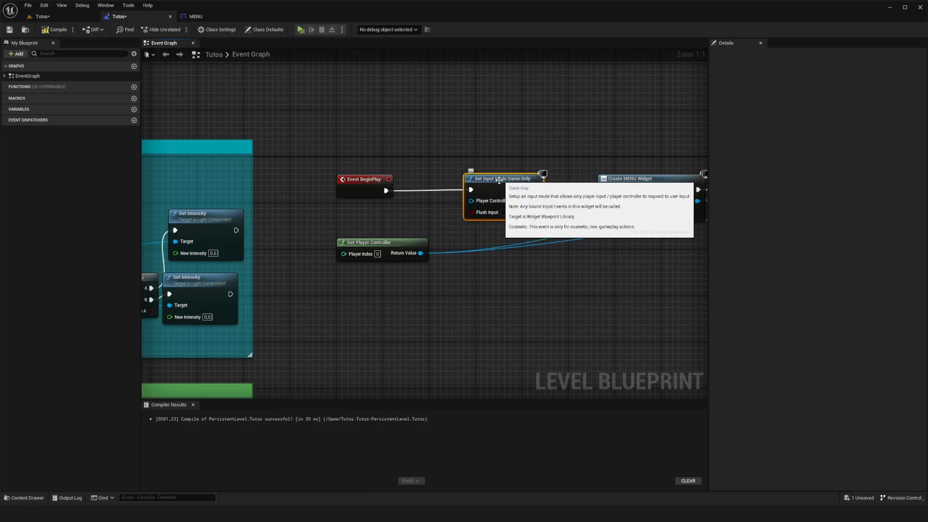
pyautogui.moveTo(471, 201); pyautogui.dragTo(422, 254)
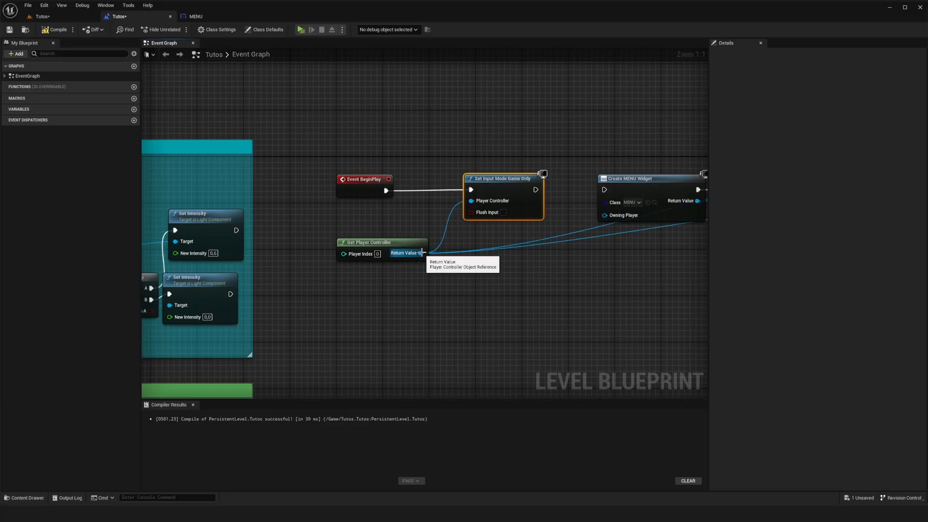
# Compile the level blueprint and play the level to test the game-only input mode
pyautogui.click(54, 29)
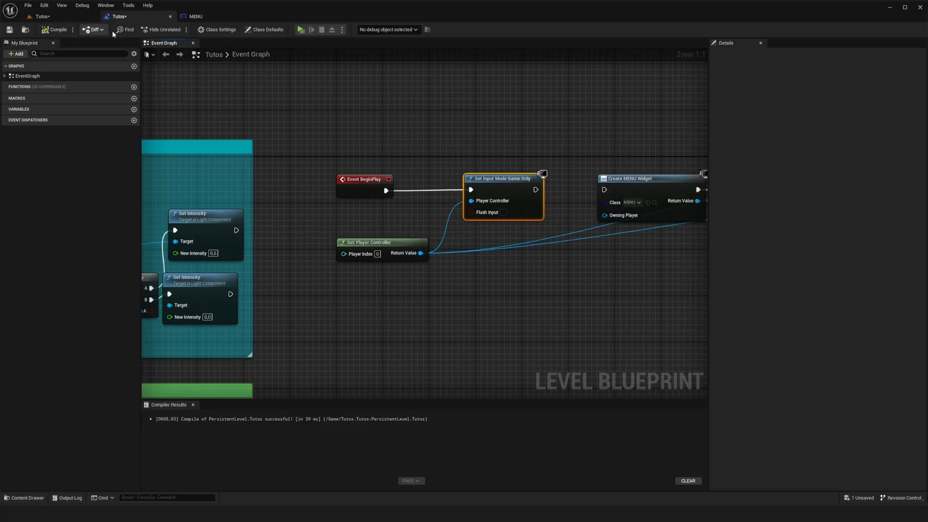
pyautogui.click(301, 30)
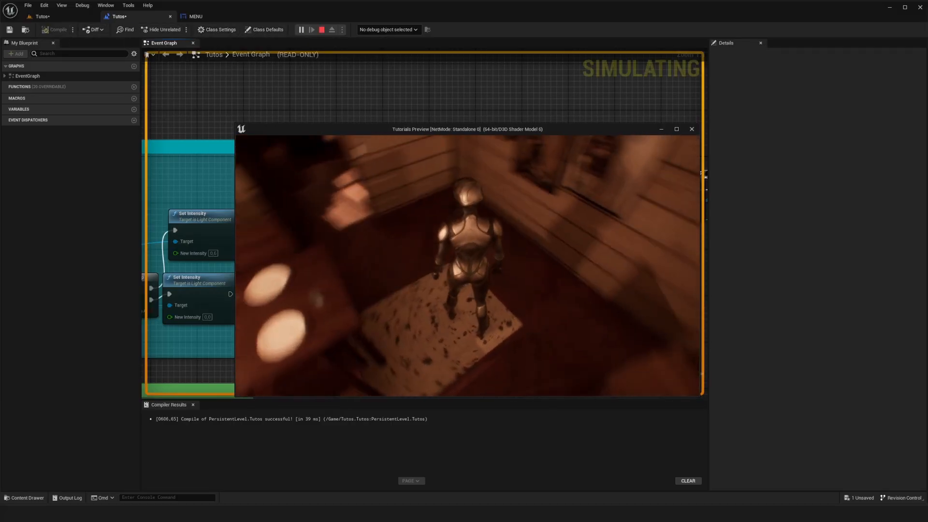
pyautogui.press('Escape')
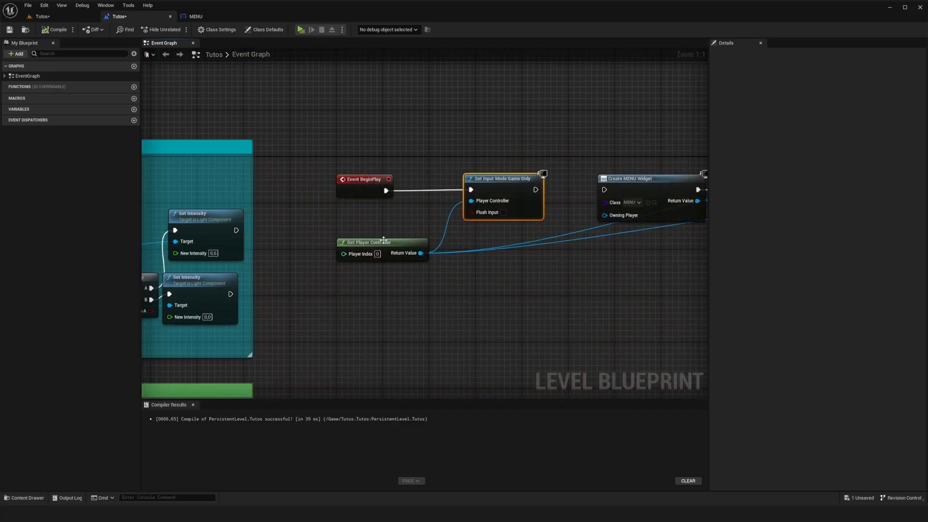
# Connect Set Input Mode Game Only to Create MENU Widget and wire Get Player Controller to the widget node's Owning Player
pyautogui.moveTo(586, 158); pyautogui.dragTo(465, 159, button='right')
pyautogui.moveTo(419, 189); pyautogui.dragTo(300, 252)
# Recompile the level blueprint and play the level to test the pause menu with the complete input mode chain
pyautogui.click(54, 29)
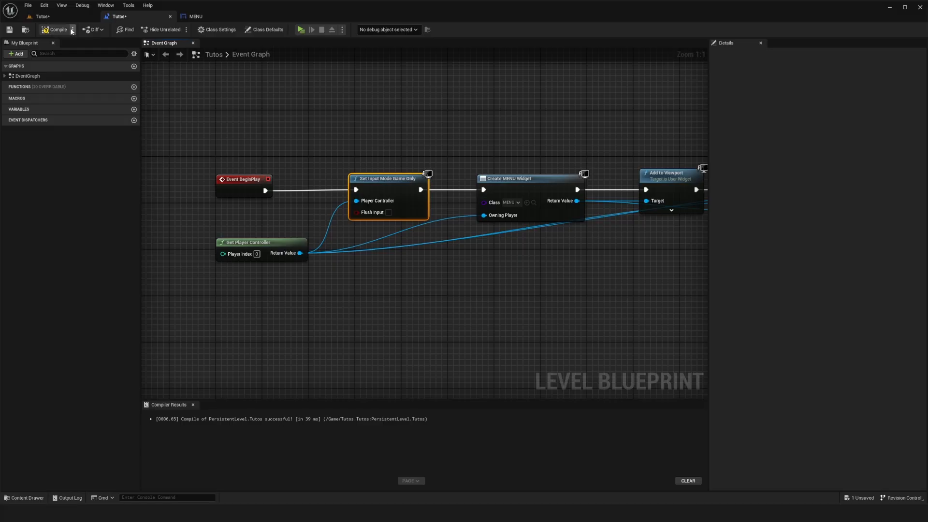
pyautogui.click(301, 30)
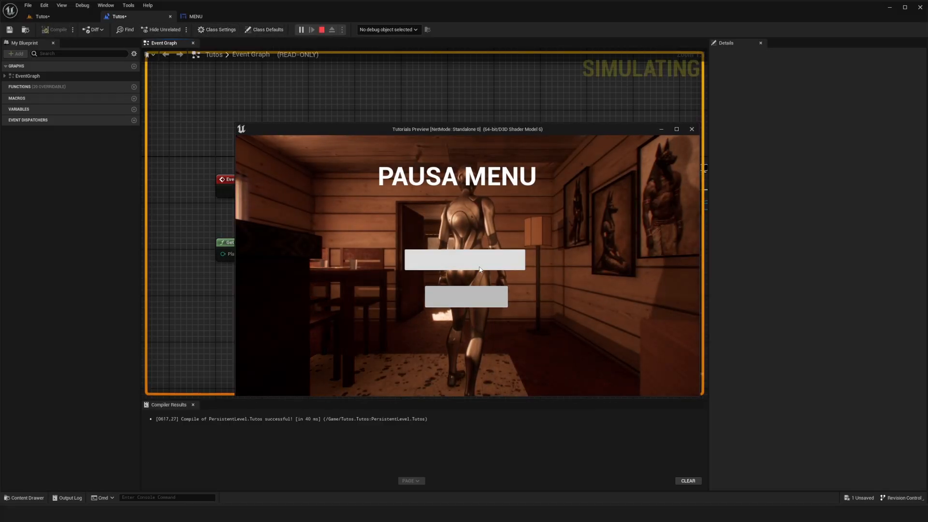
pyautogui.press('Escape')
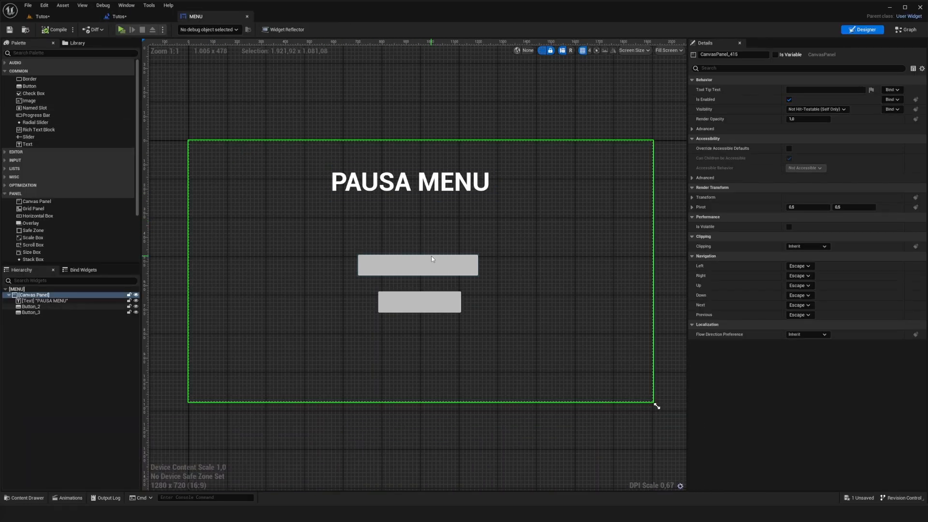
# Add a text block to the MENU widget's canvas between the title and the buttons, and set its text to JOGAR
pyautogui.click(39, 308)
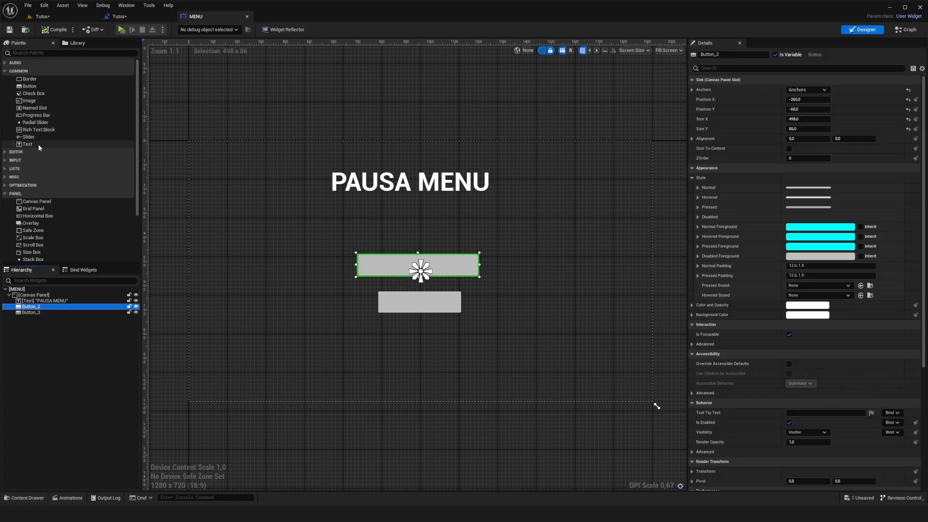
pyautogui.moveTo(28, 144); pyautogui.dragTo(410, 222)
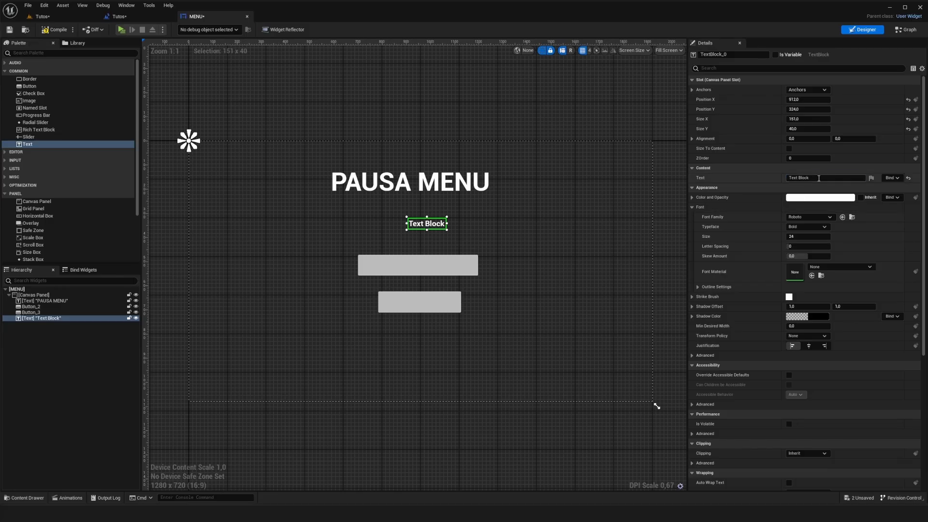
pyautogui.write('JOGAR')
pyautogui.click(497, 228)
# Duplicate the JOGAR text, place the copy just beneath it, and set the copy's text to SAIR
pyautogui.click(425, 224)
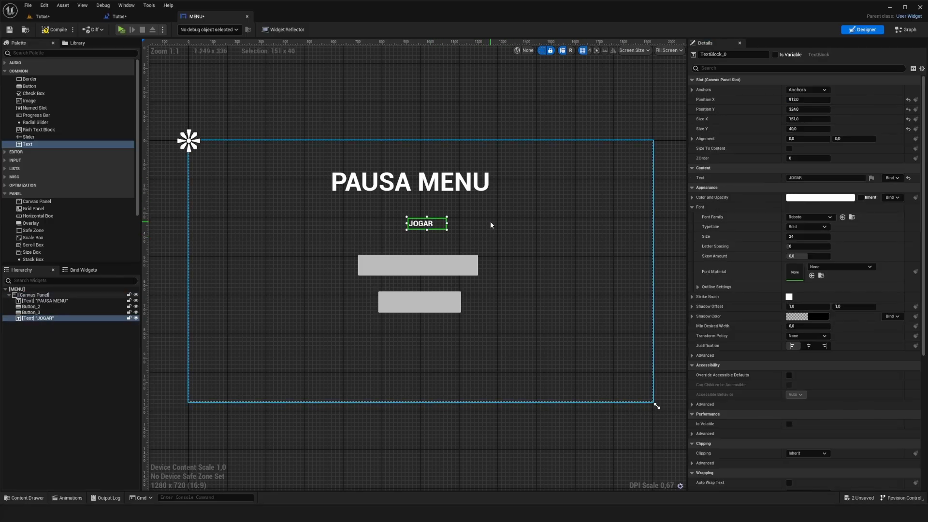
pyautogui.hotkey('ctrl', 'd')
pyautogui.moveTo(433, 229); pyautogui.dragTo(427, 240)
pyautogui.click(793, 178)
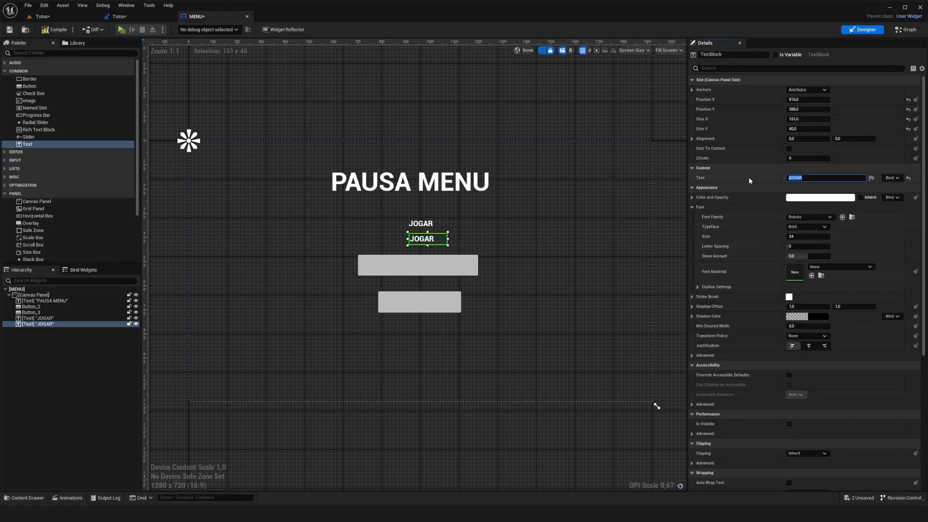
pyautogui.write('SAIR')
pyautogui.click(520, 240)
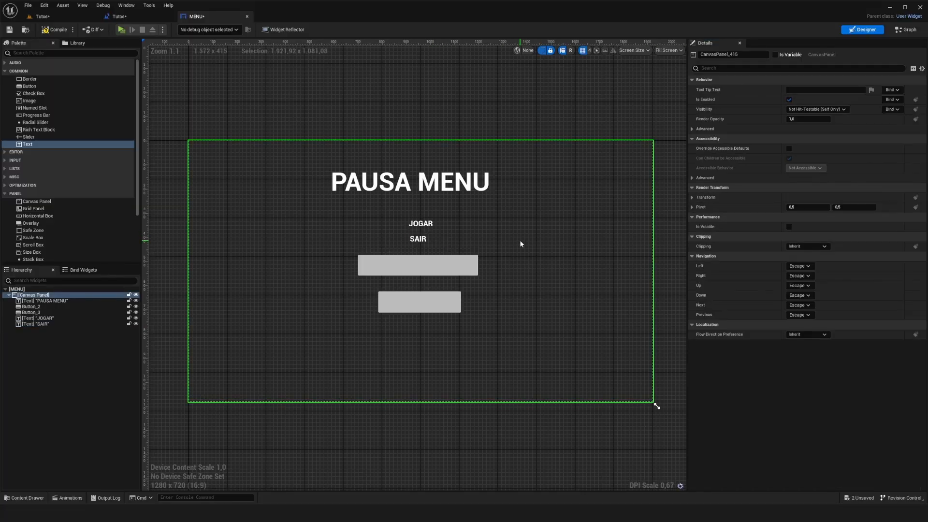
# Move the JOGAR text block slightly up to about X 900, Y 304
pyautogui.click(414, 217)
pyautogui.moveTo(413, 218)
pyautogui.mouseDown()
pyautogui.moveTo(428, 269)
pyautogui.moveTo(415, 268)
pyautogui.moveTo(418, 221)
pyautogui.mouseUp()
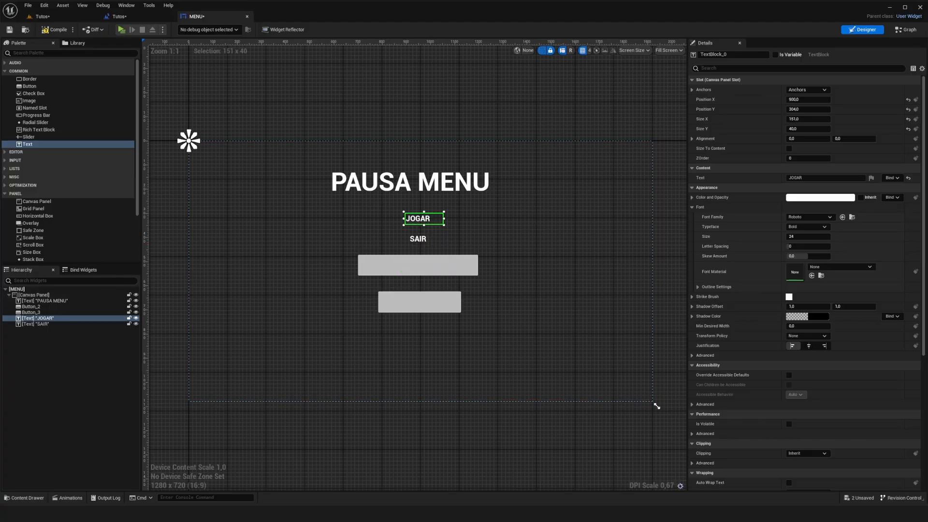
pyautogui.click(35, 319)
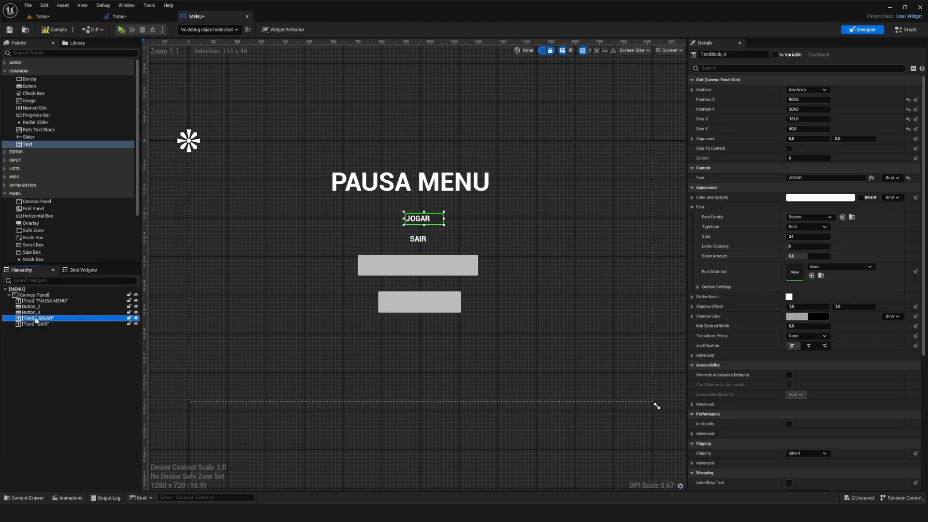
# Rename the upper button as B_jogar and the lower button as B_SAIR
pyautogui.click(387, 266)
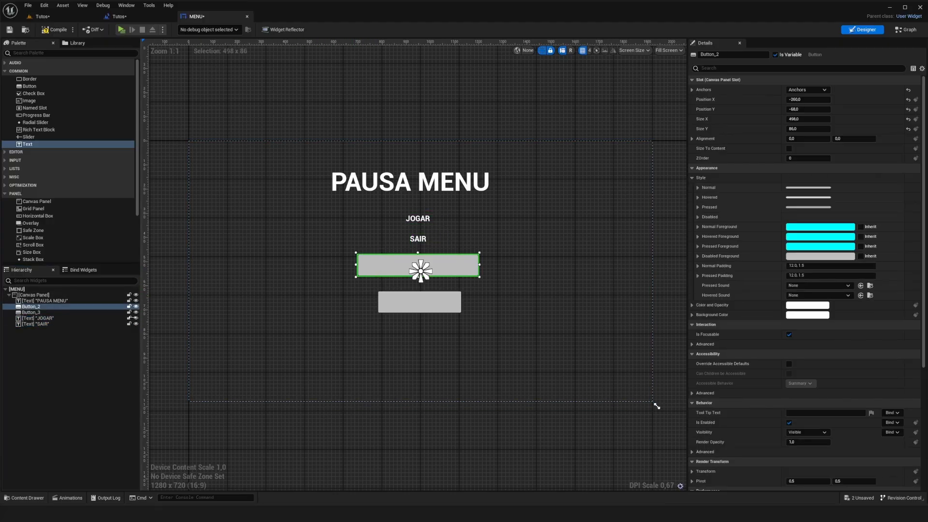
pyautogui.click(37, 308)
pyautogui.click(35, 308)
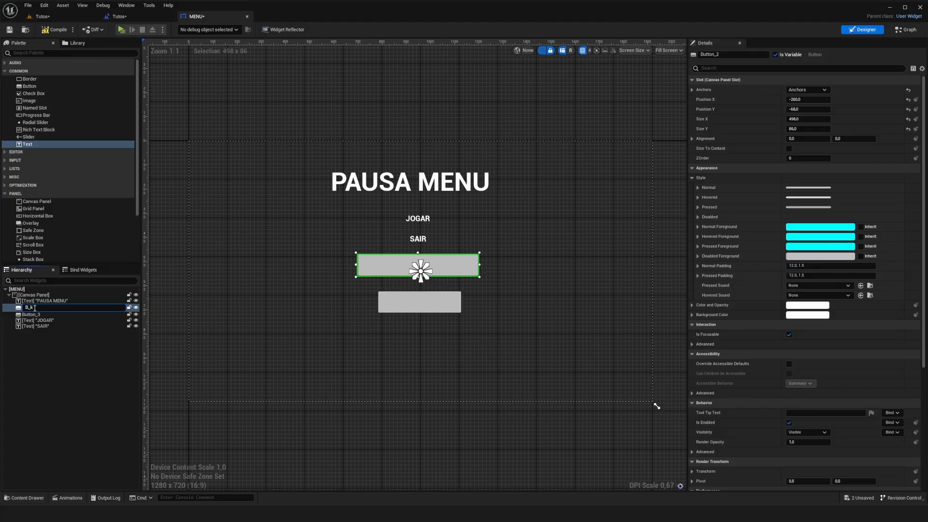
pyautogui.write('B_jogar')
pyautogui.press('Return')
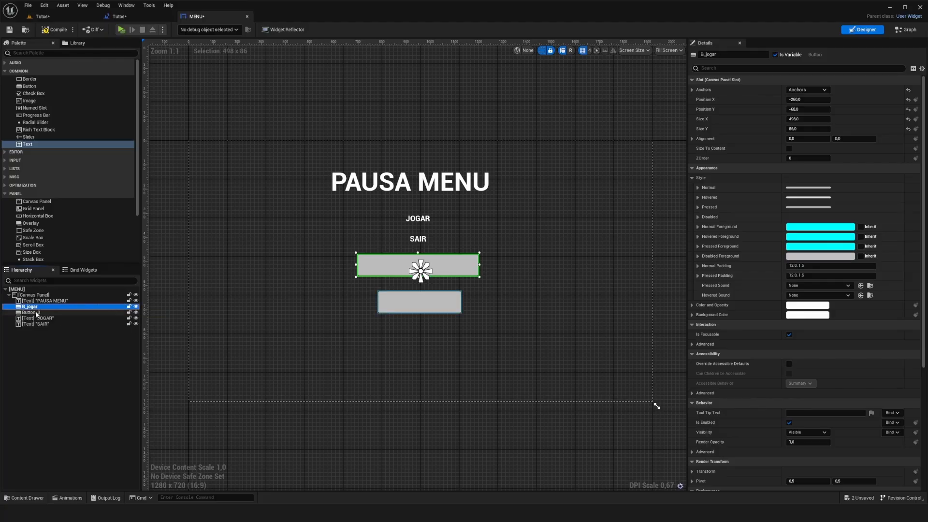
pyautogui.click(36, 313)
pyautogui.click(37, 313)
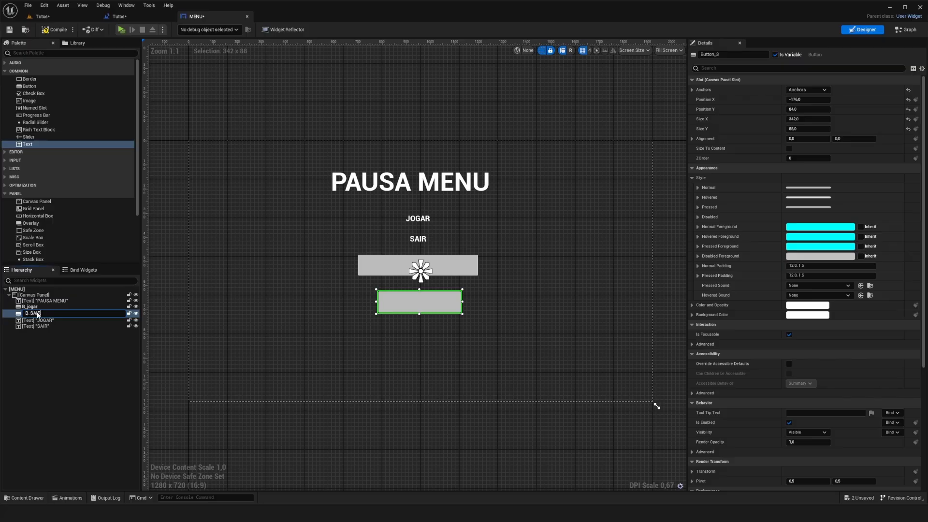
pyautogui.click(61, 370)
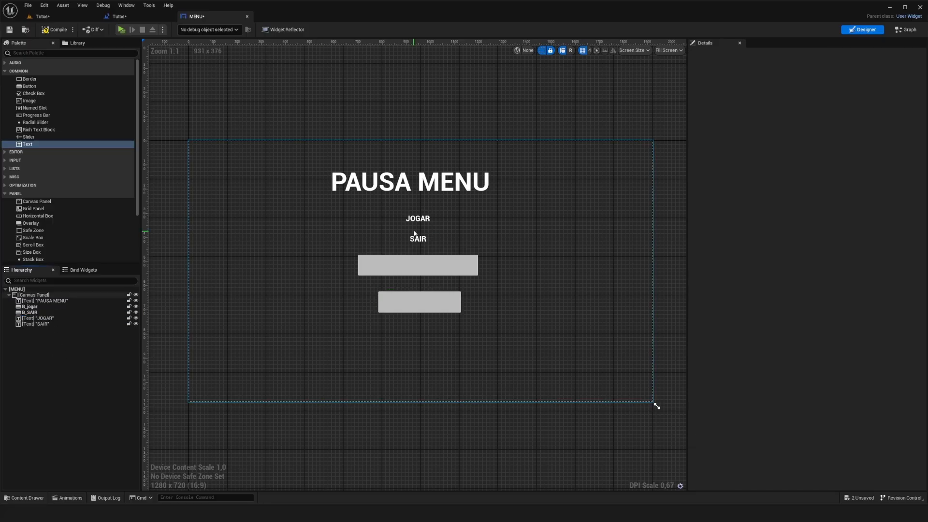
# Nest the JOGAR text inside the B_jogar button and the SAIR text inside the B_SAIR button
pyautogui.click(37, 319)
pyautogui.moveTo(36, 323)
pyautogui.mouseDown()
pyautogui.moveTo(34, 307)
pyautogui.moveTo(35, 318)
pyautogui.mouseUp()
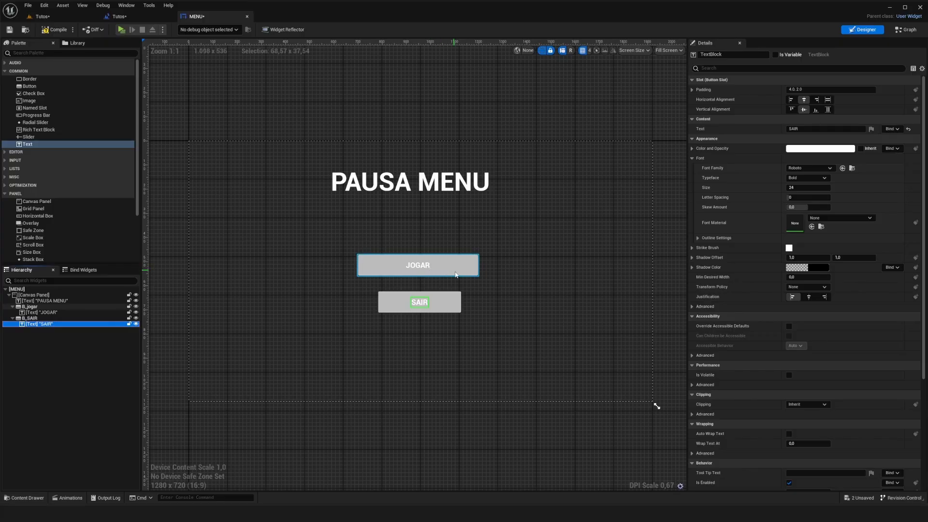
# Nudge the B_jogar button slightly closer to the B_SAIR button, checking that its text moves with it
pyautogui.moveTo(466, 260)
pyautogui.mouseDown()
pyautogui.moveTo(472, 258)
pyautogui.moveTo(460, 271)
pyautogui.mouseUp()
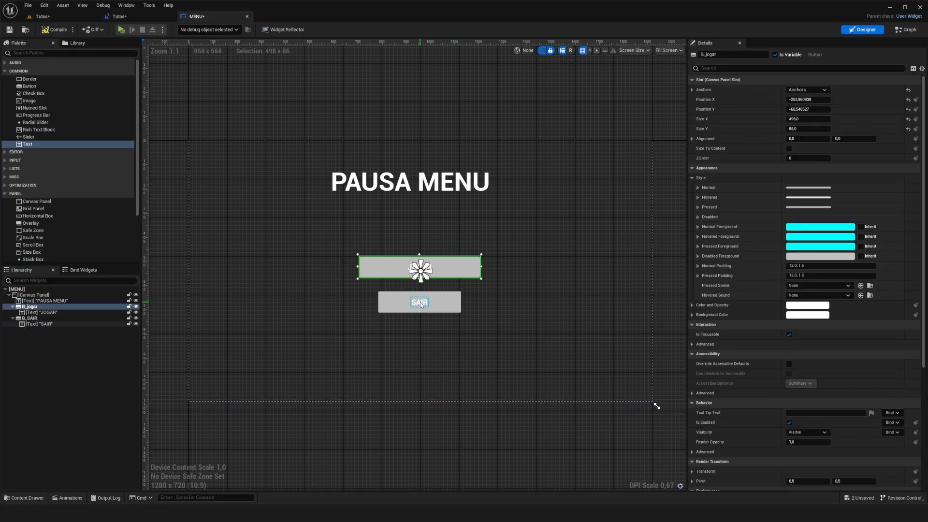
pyautogui.moveTo(450, 279)
pyautogui.mouseDown()
pyautogui.moveTo(547, 246)
pyautogui.moveTo(646, 196)
pyautogui.moveTo(659, 178)
pyautogui.moveTo(370, 260)
pyautogui.moveTo(367, 245)
pyautogui.moveTo(456, 256)
pyautogui.moveTo(456, 271)
pyautogui.mouseUp()
pyautogui.click(419, 268)
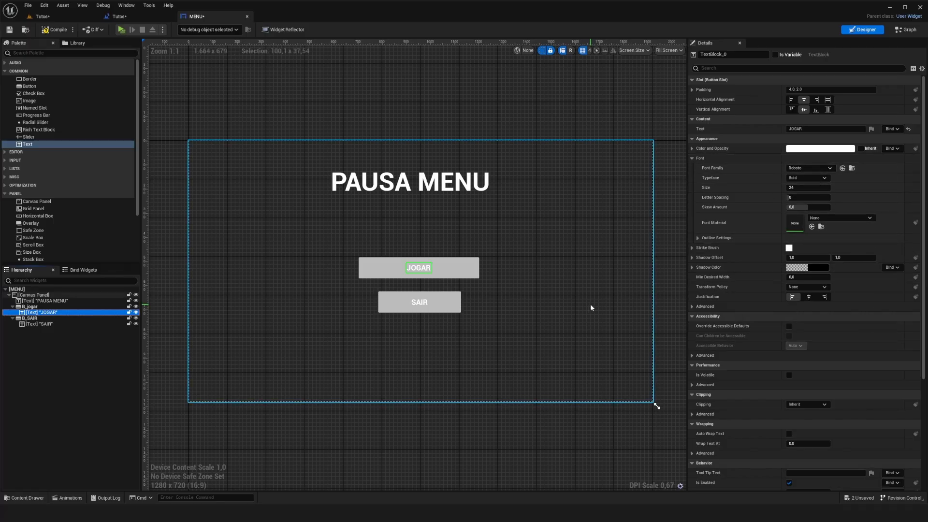
pyautogui.click(461, 277)
pyautogui.click(582, 228)
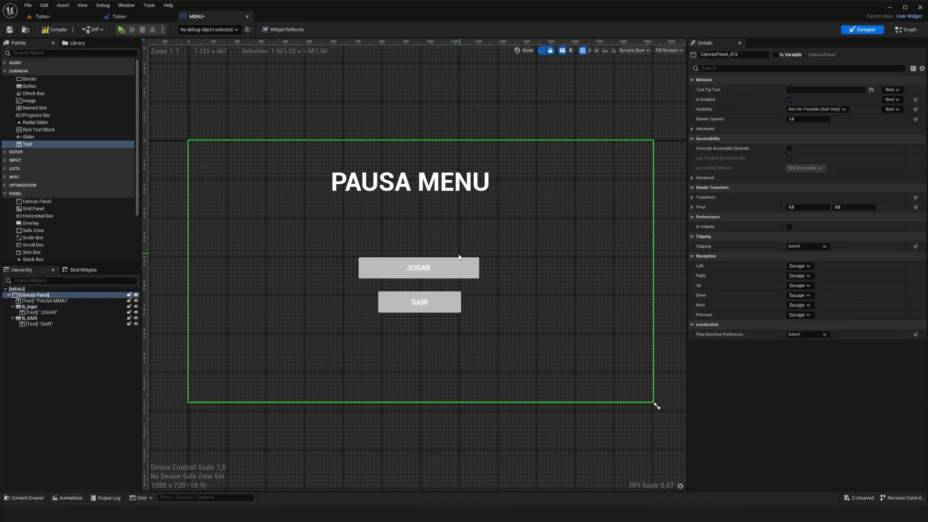
# Increase the font size of the JOGAR text to about 58
pyautogui.click(430, 269)
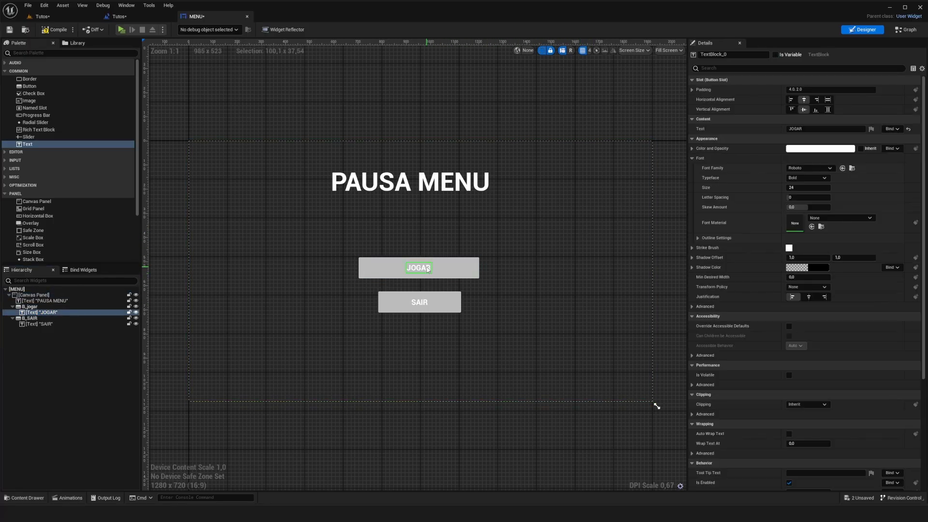
pyautogui.click(453, 267)
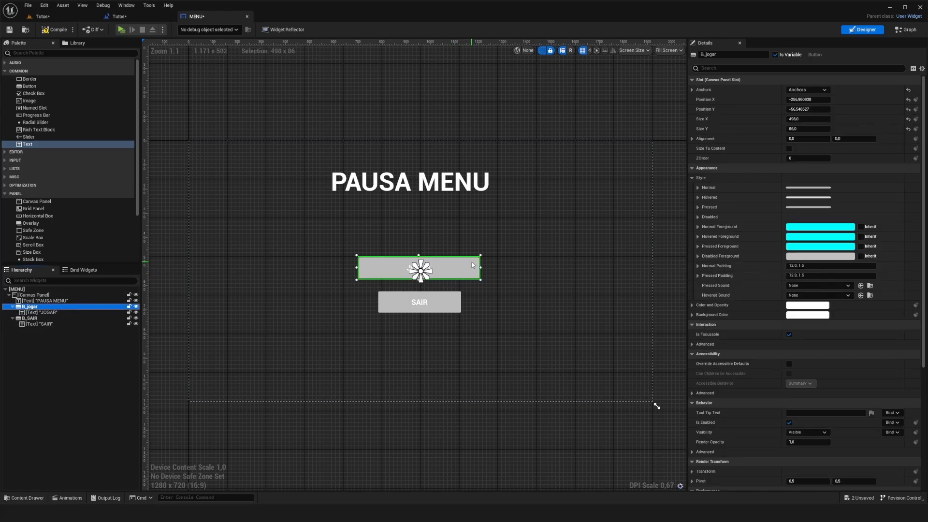
pyautogui.click(460, 234)
pyautogui.click(419, 274)
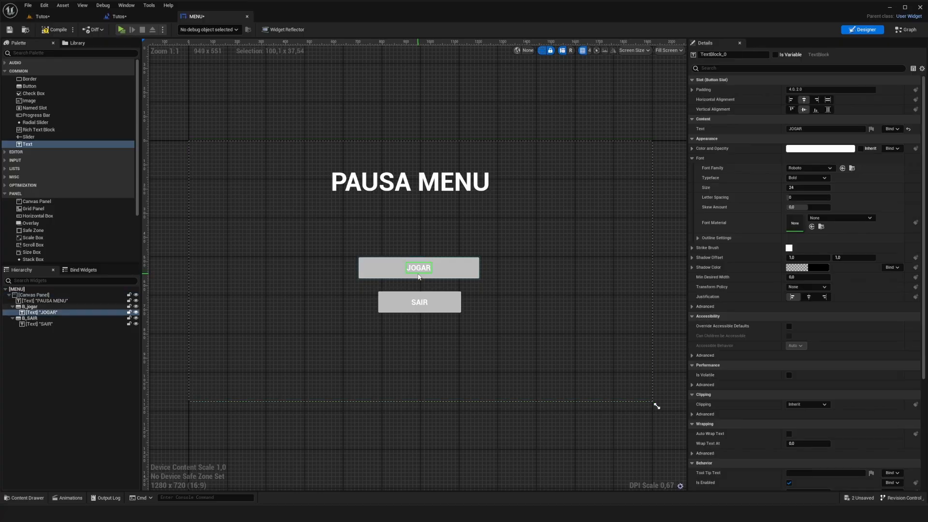
pyautogui.moveTo(803, 188)
pyautogui.mouseDown()
pyautogui.moveTo(822, 188)
pyautogui.moveTo(814, 188)
pyautogui.mouseUp()
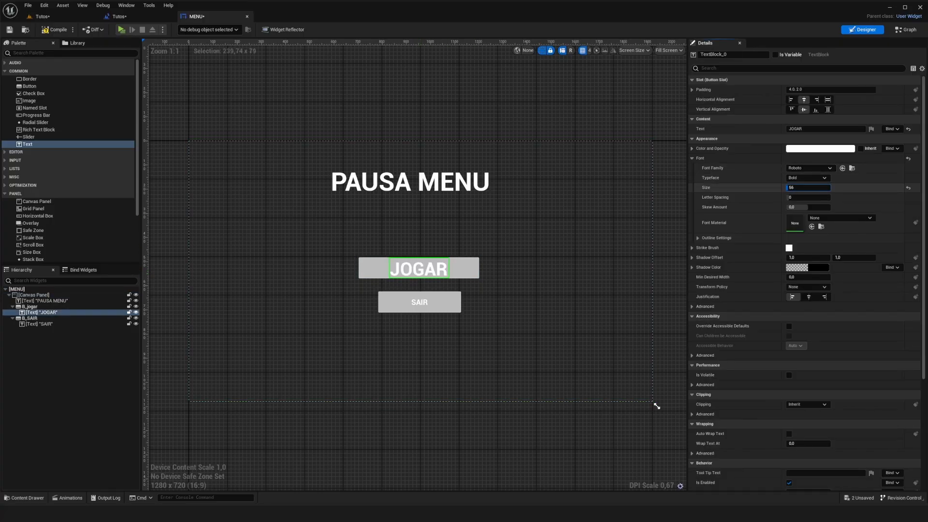
# Give the B_jogar button's Hovered style a light red tint
pyautogui.click(466, 280)
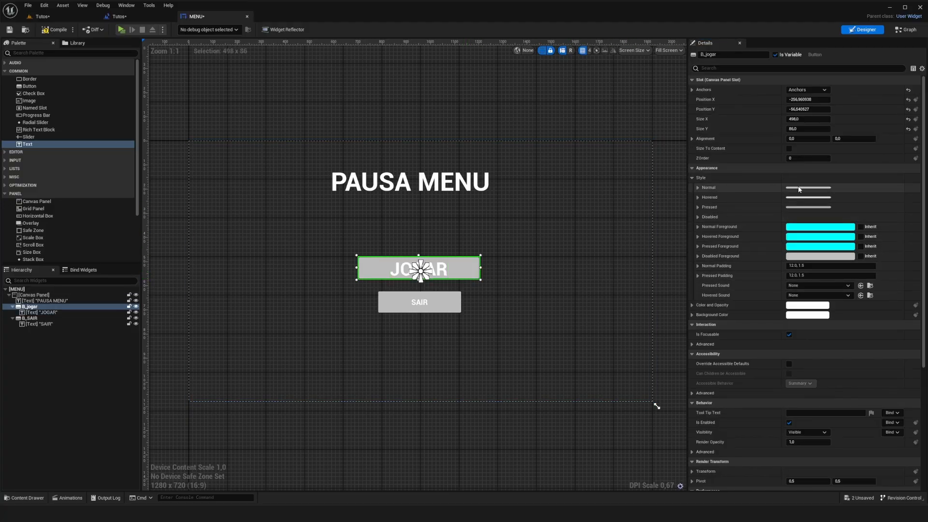
pyautogui.click(697, 198)
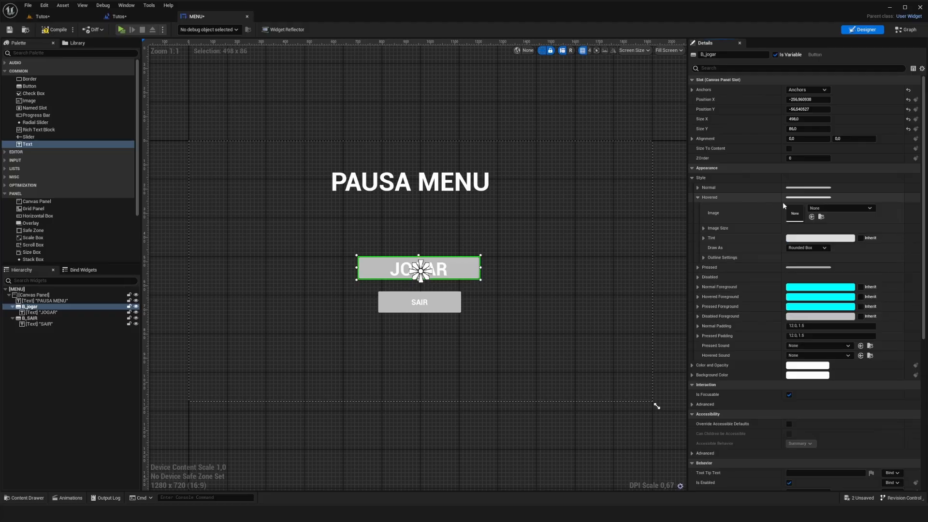
pyautogui.click(821, 238)
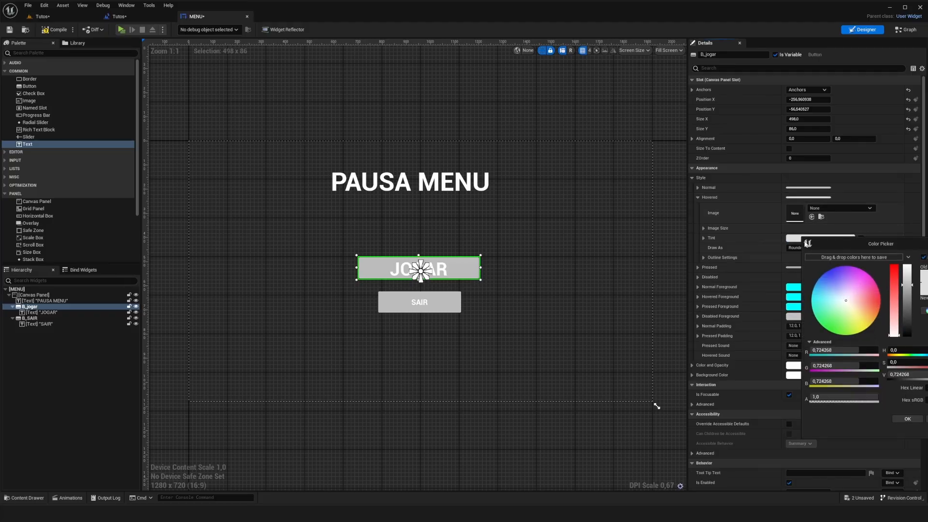
pyautogui.click(895, 301)
pyautogui.click(908, 419)
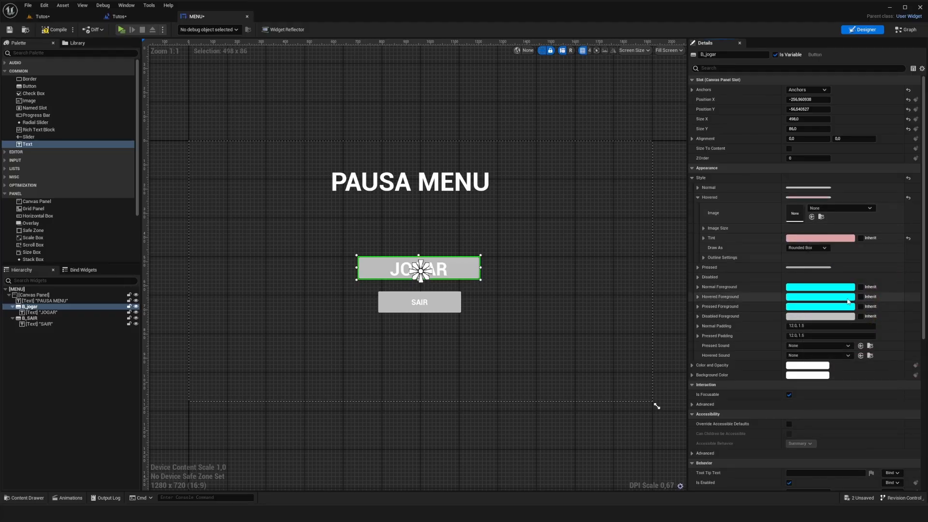
# Give the B_jogar button's Pressed style a dark red tint of about R 0.384, G 0.012, B 0.008
pyautogui.click(698, 268)
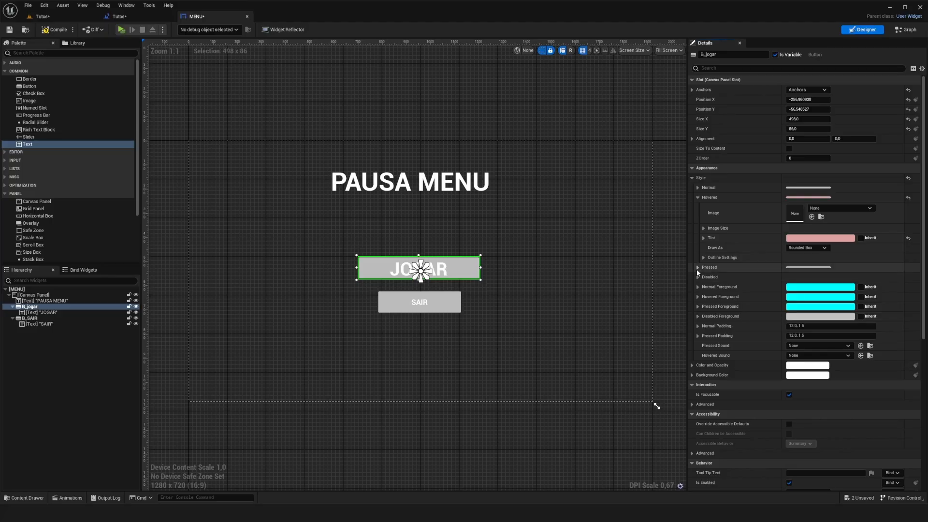
pyautogui.click(821, 308)
pyautogui.click(880, 374)
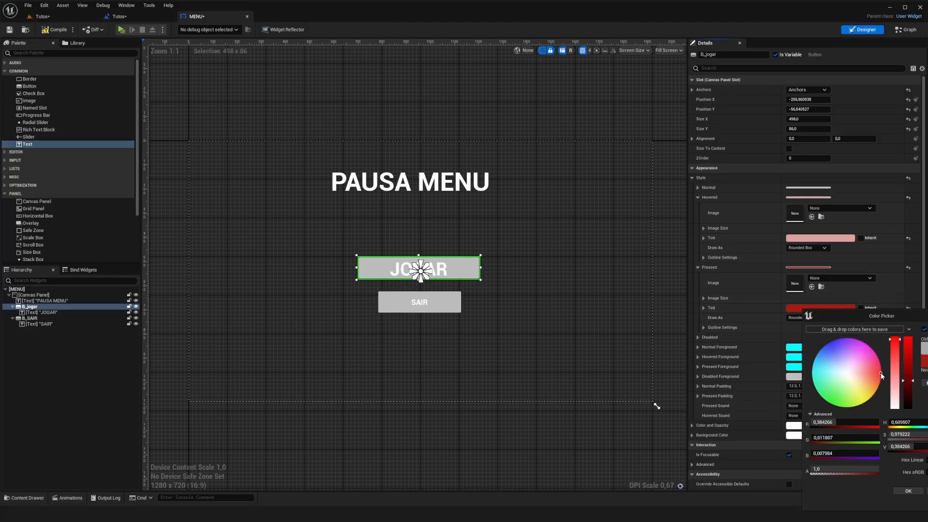
pyautogui.click(908, 491)
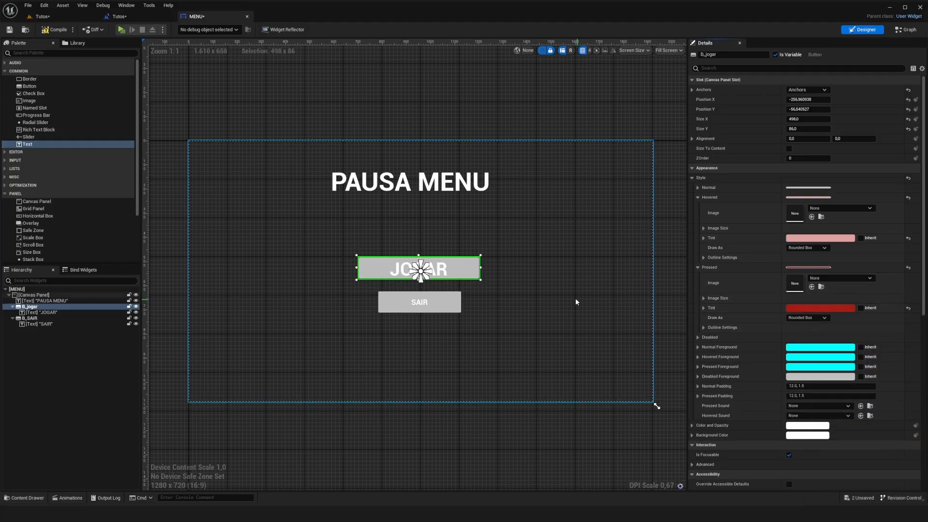
# Change the B_jogar button's Hovered tint to bright green, about R 0.004, G 0.724, B 0.041
pyautogui.click(816, 238)
pyautogui.click(852, 316)
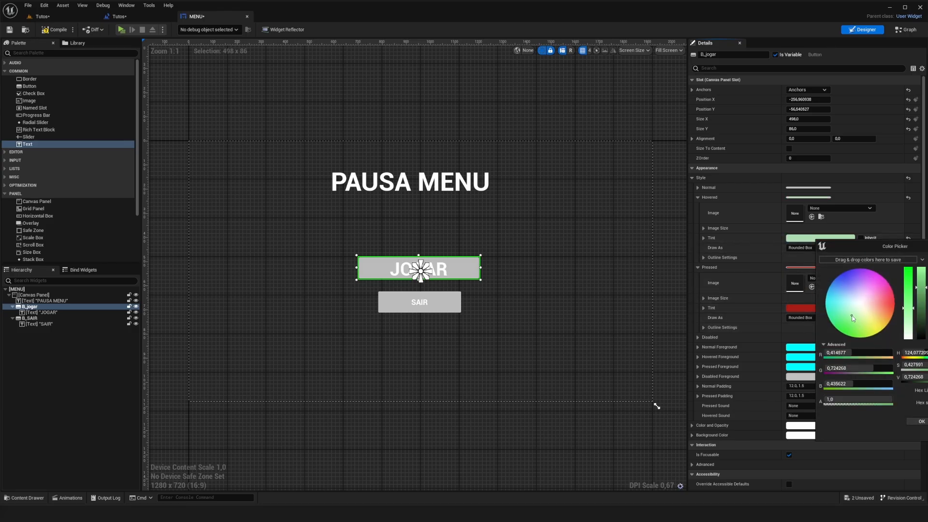
pyautogui.moveTo(853, 318); pyautogui.dragTo(842, 332)
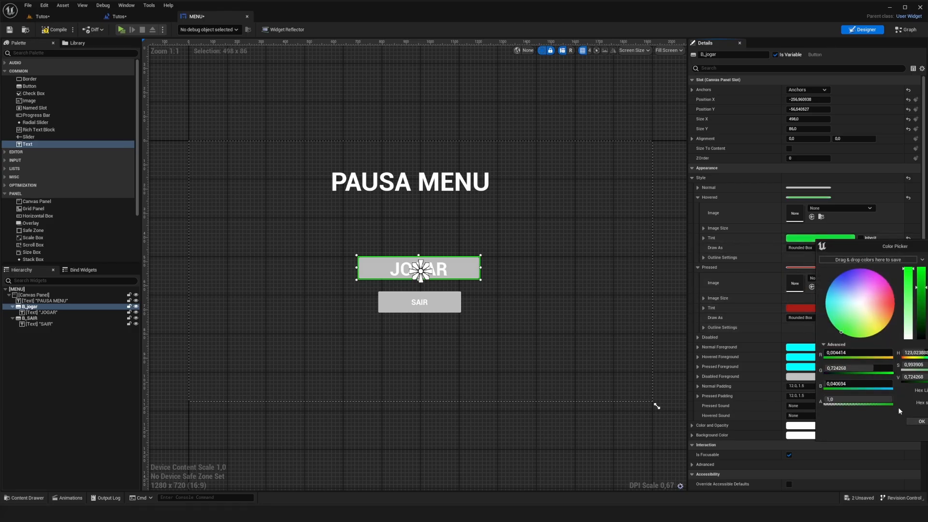
pyautogui.click(922, 422)
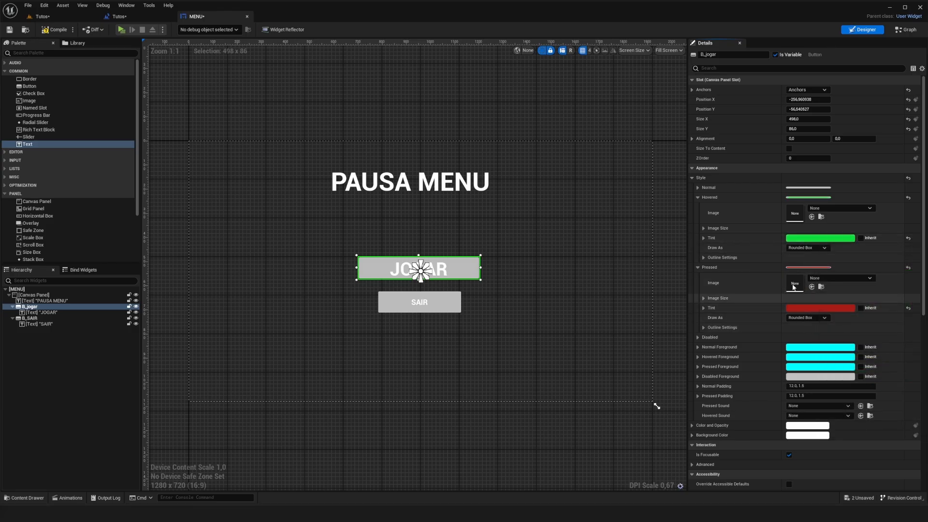
# Change the B_jogar button's Pressed tint to dark green
pyautogui.click(816, 309)
pyautogui.moveTo(859, 376); pyautogui.dragTo(842, 405)
pyautogui.moveTo(921, 381); pyautogui.dragTo(920, 401)
pyautogui.click(919, 493)
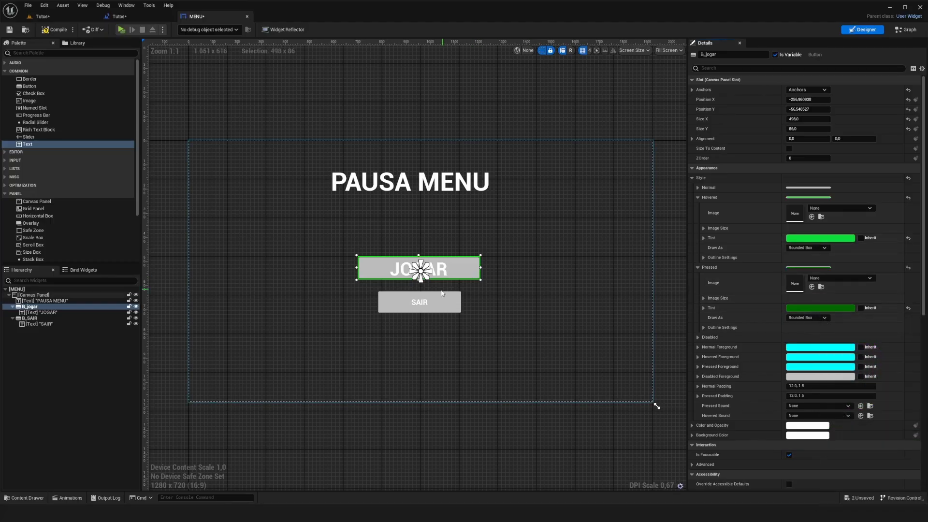
# Set the B_SAIR button's Hovered tint to light red, about R 0.724, G 0.324, B 0.324
pyautogui.click(419, 302)
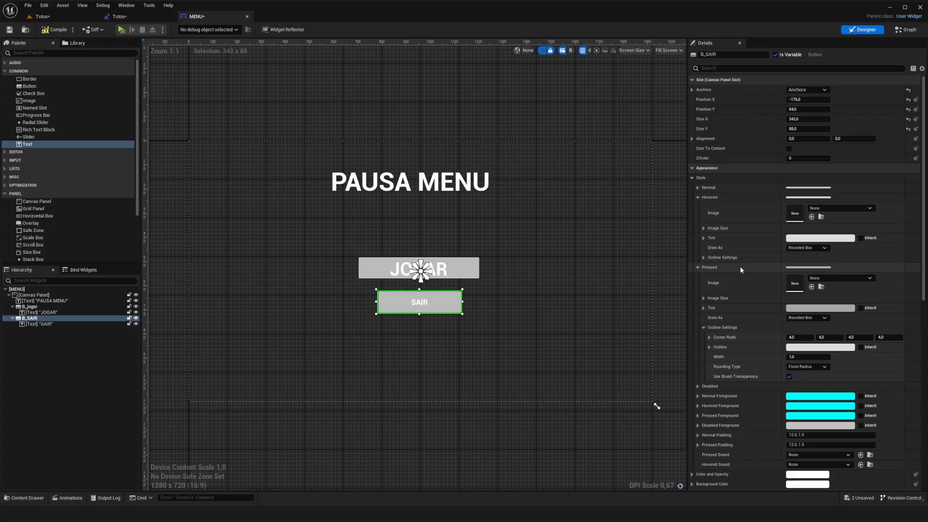
pyautogui.click(801, 238)
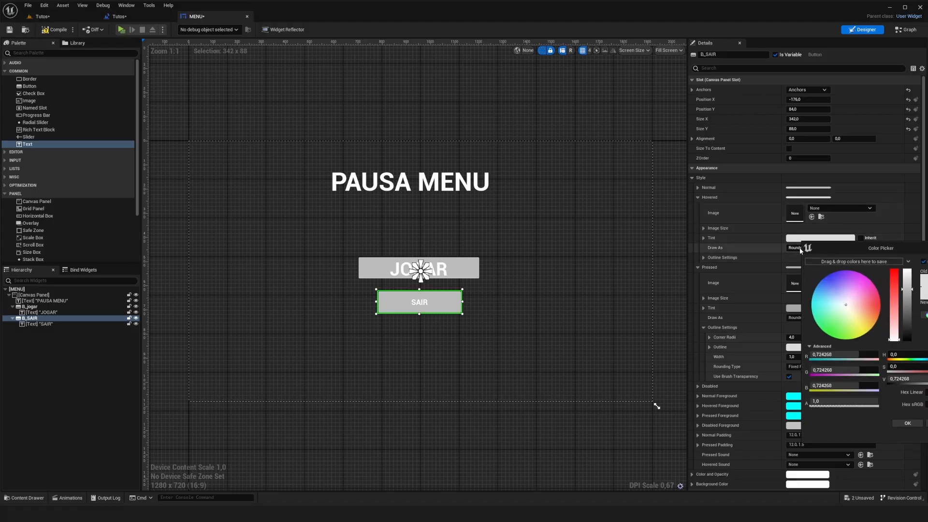
pyautogui.click(864, 306)
pyautogui.moveTo(864, 306); pyautogui.dragTo(867, 306)
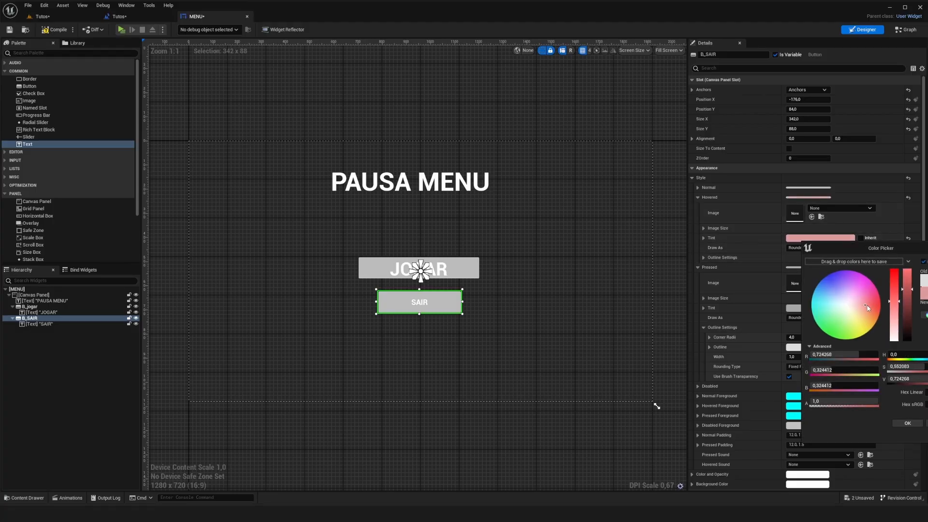
pyautogui.click(908, 424)
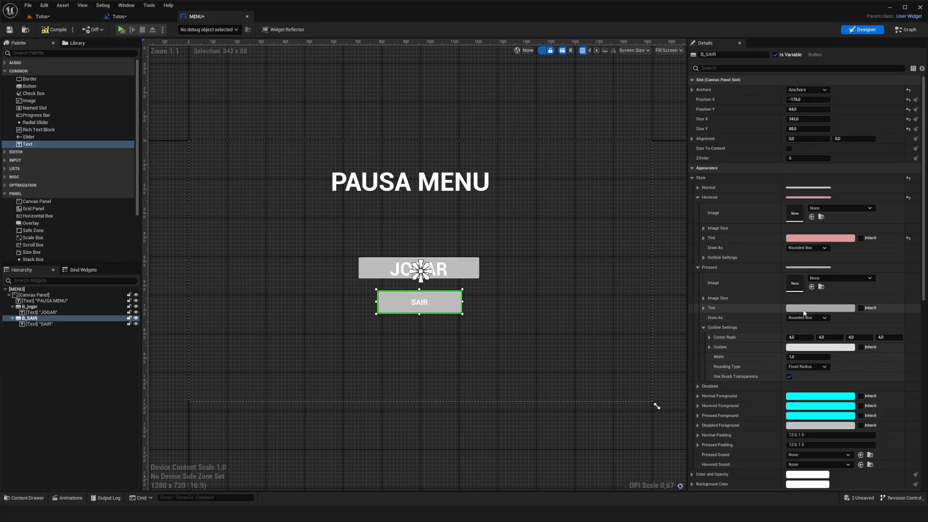
# Set the B_SAIR button's Pressed tint to dark red, about R 0.384, G 0.018, B 0.018, and preview the menu in game
pyautogui.click(805, 308)
pyautogui.moveTo(898, 383); pyautogui.dragTo(898, 341)
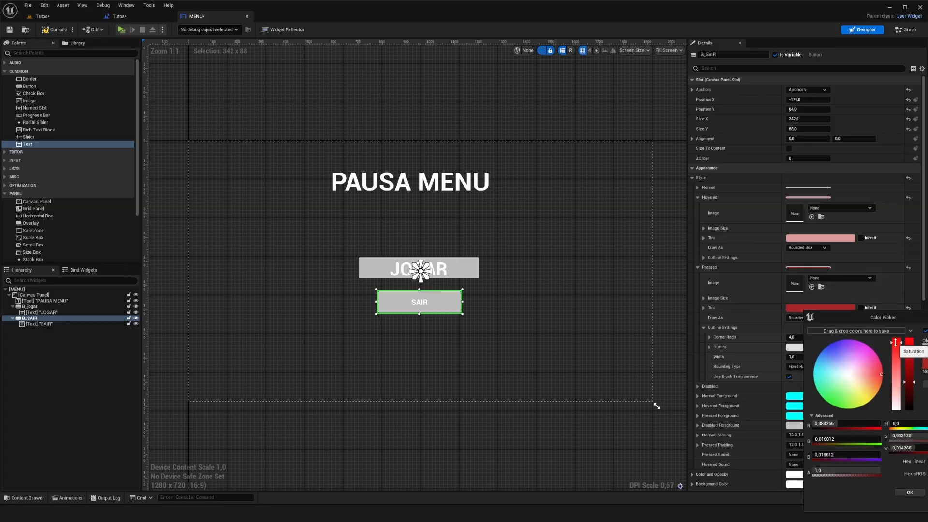
pyautogui.click(903, 492)
pyautogui.click(613, 301)
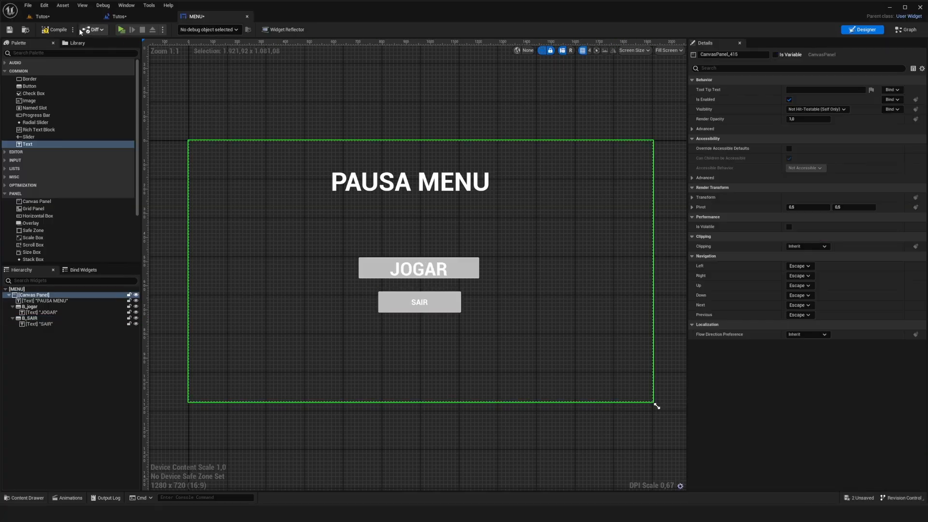
pyautogui.click(121, 29)
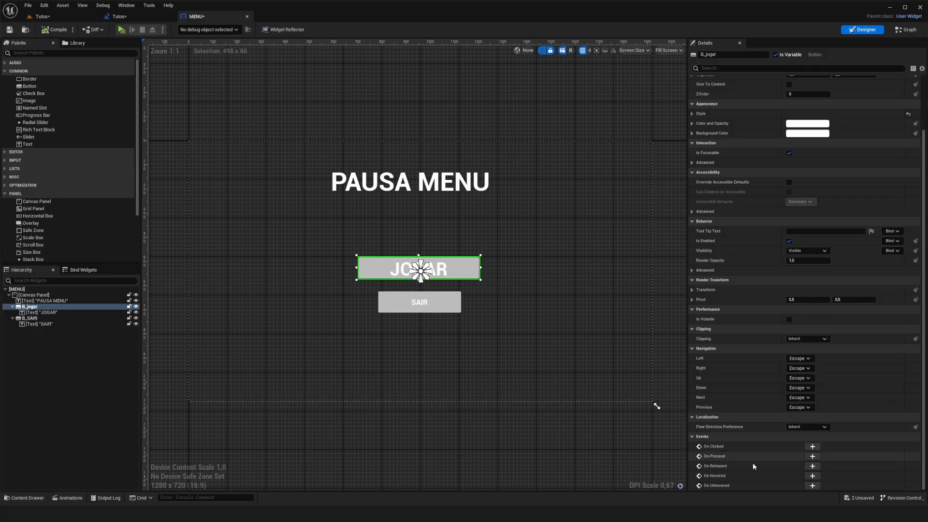
# Add an On Clicked event for the B_SAIR button to the widget's event graph
pyautogui.scroll(2, 772, 460)
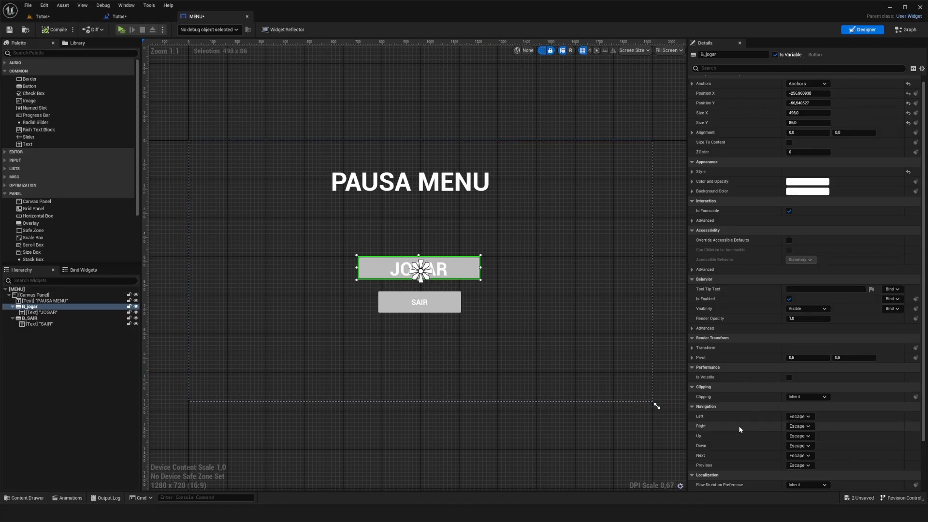
pyautogui.click(30, 318)
pyautogui.scroll(-3, 538, 325)
pyautogui.scroll(3, 544, 328)
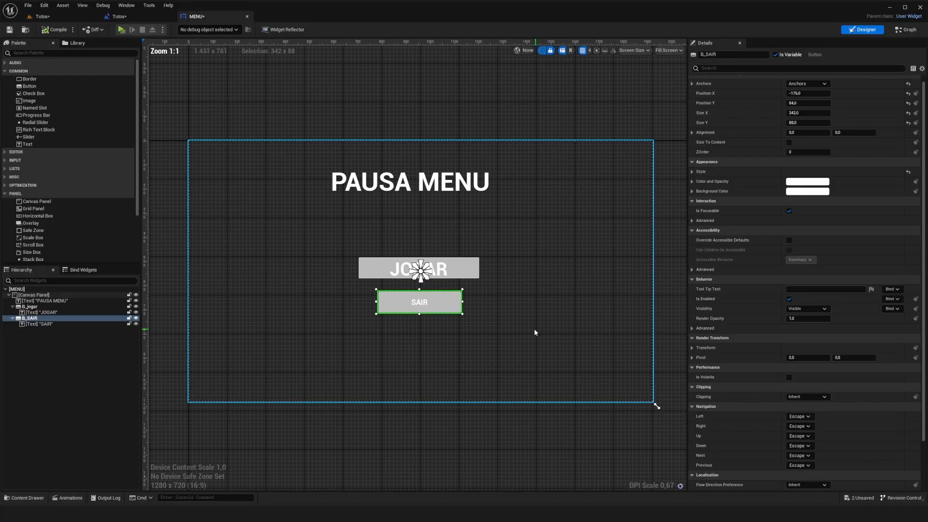
pyautogui.scroll(-2, 765, 437)
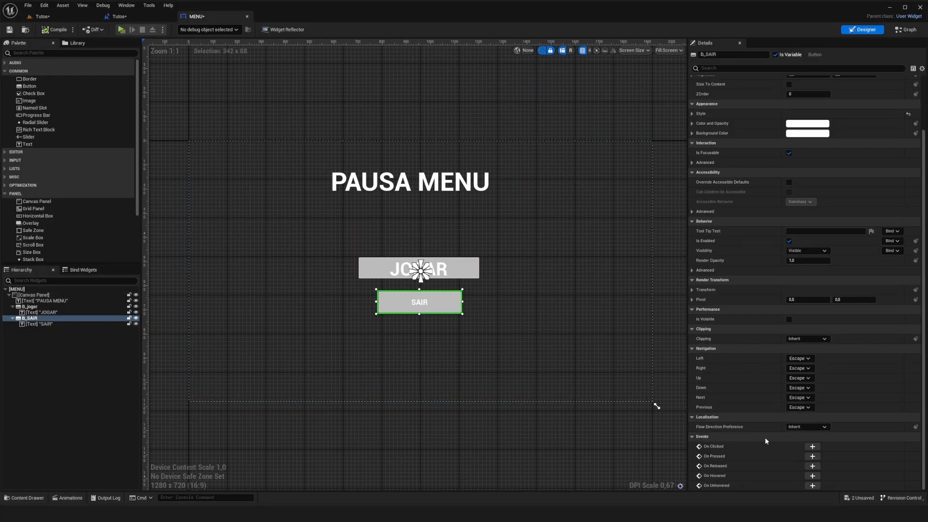
pyautogui.click(813, 446)
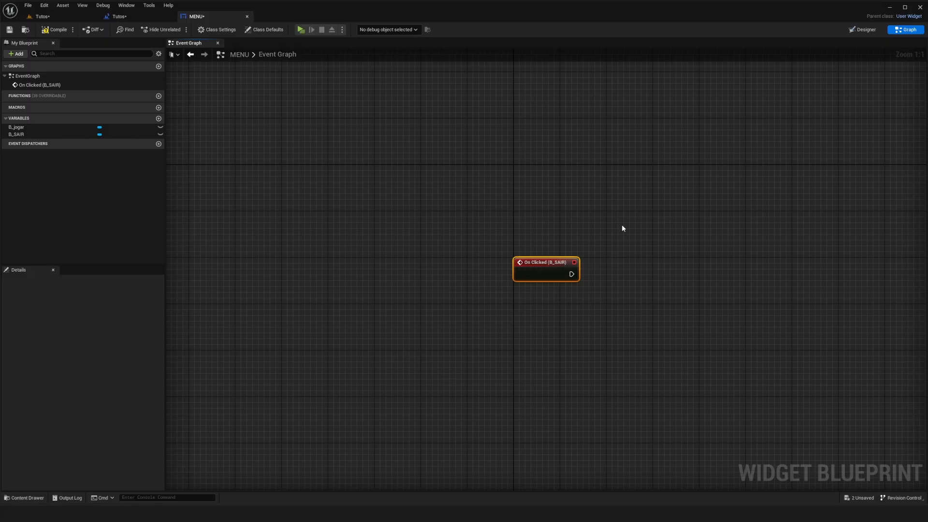
pyautogui.click(865, 30)
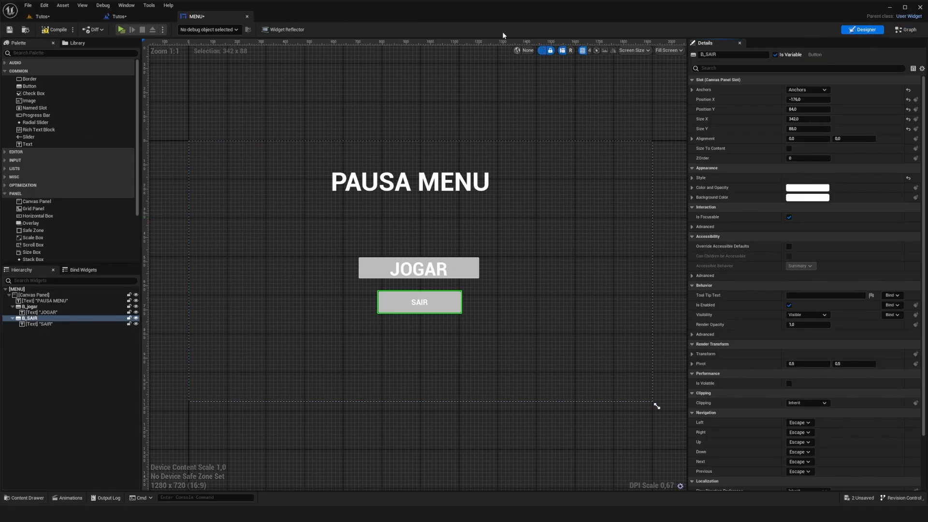
pyautogui.click(915, 30)
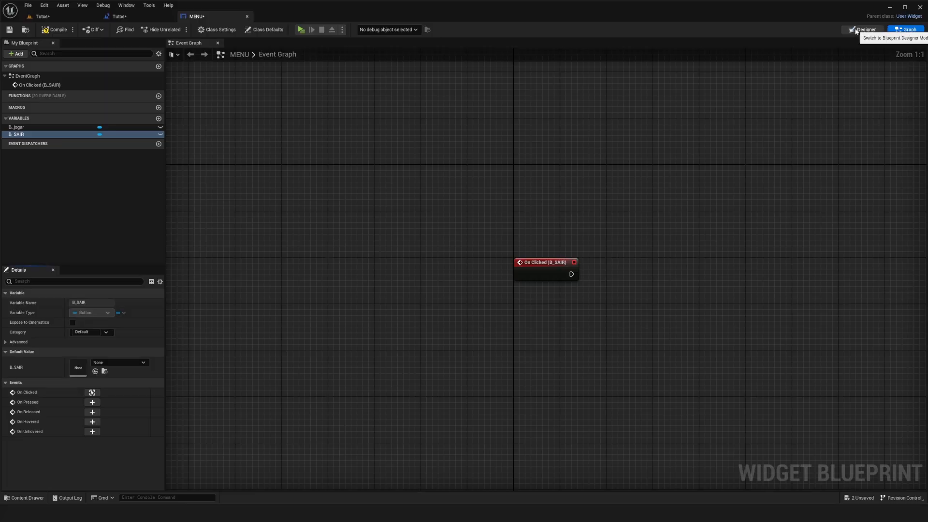
pyautogui.click(864, 30)
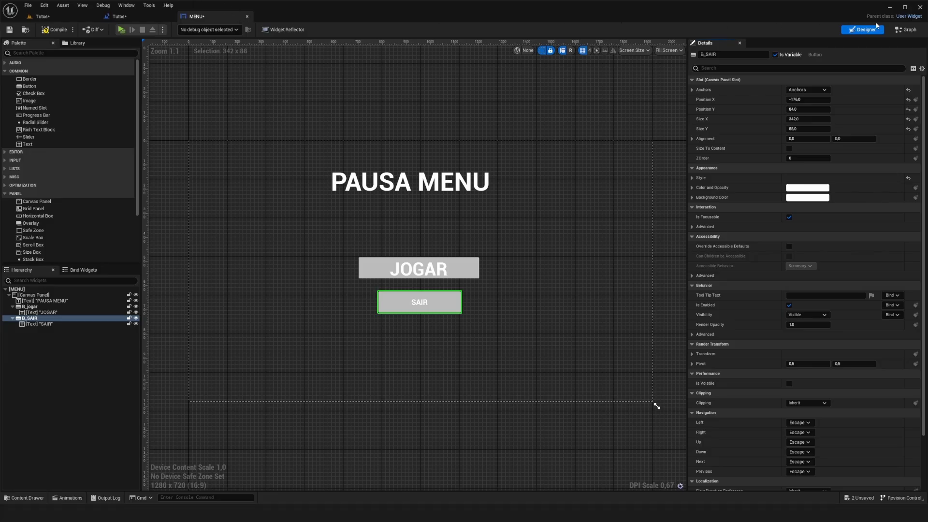
pyautogui.click(902, 31)
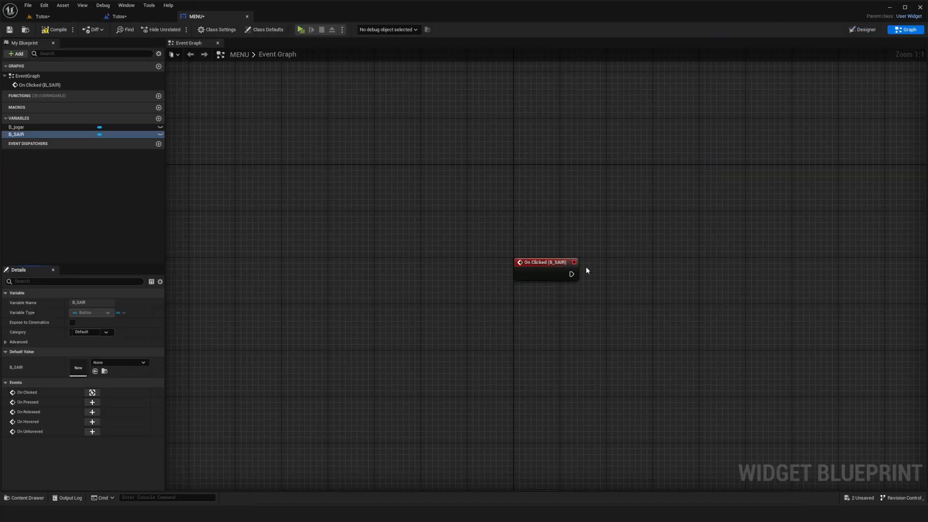
# Connect a Quit Game node to the On Clicked (B_SAIR) event and compile the MENU widget
pyautogui.moveTo(571, 275); pyautogui.dragTo(627, 276)
pyautogui.write('QUI')
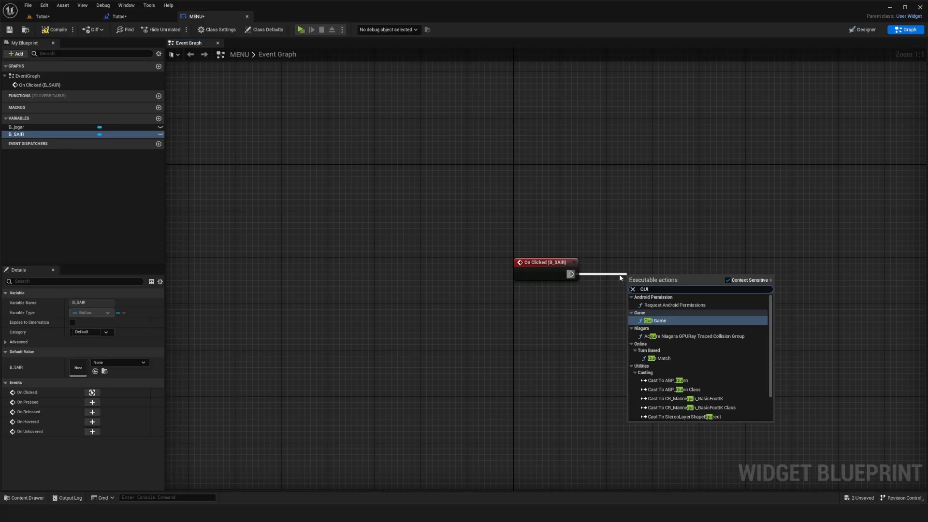
pyautogui.click(672, 319)
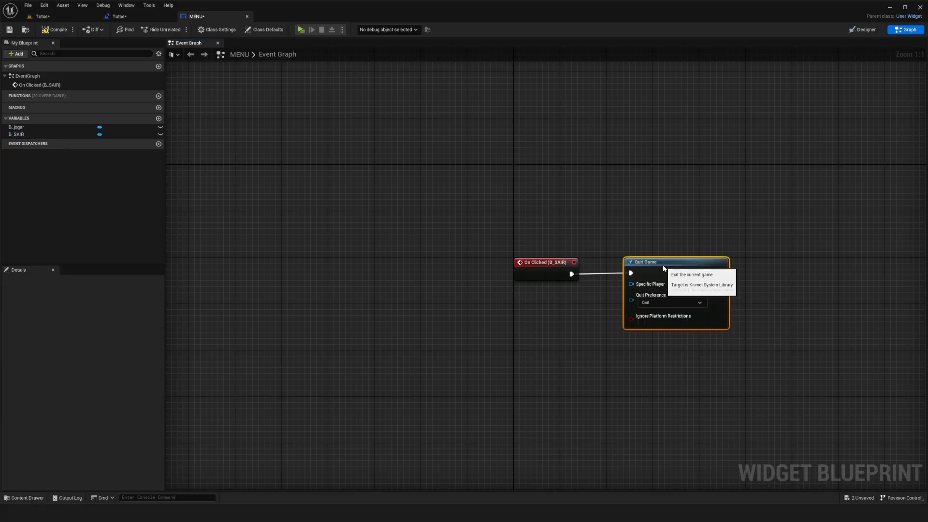
pyautogui.click(55, 29)
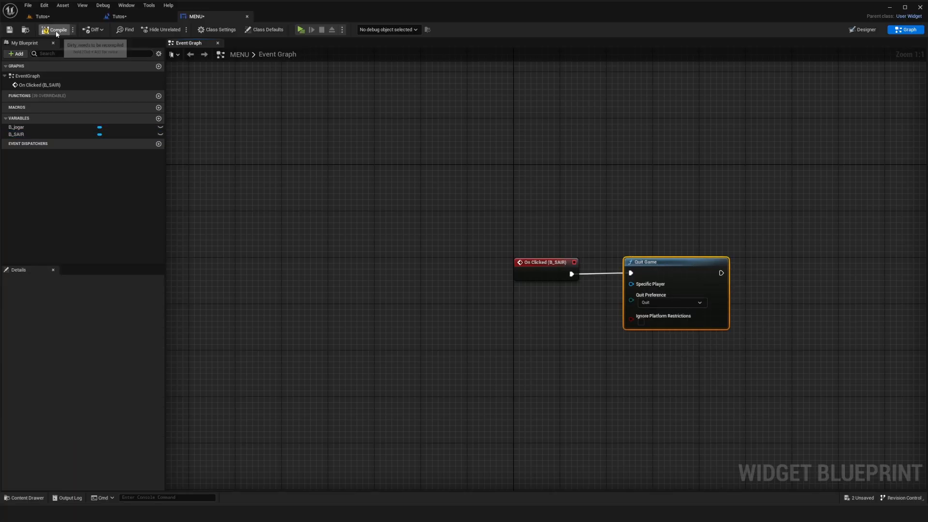
# Run the game preview and test the SAIR button in the pause menu
pyautogui.click(304, 32)
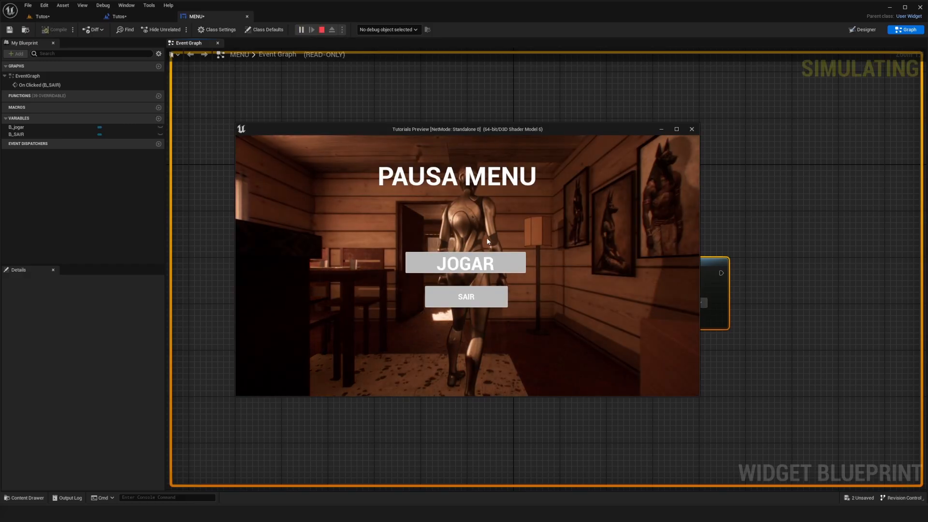
pyautogui.click(504, 299)
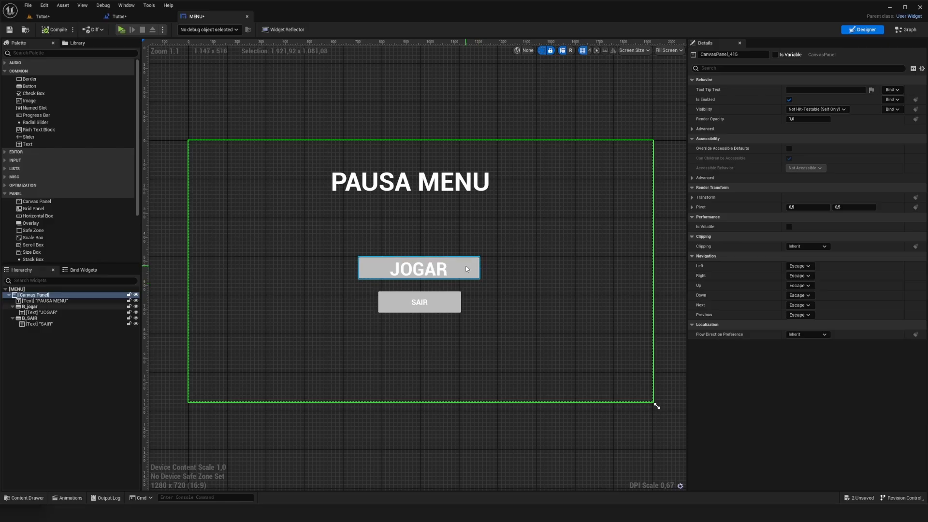
# Add an On Clicked event for the B_jogar button to the MENU widget's event graph
pyautogui.click(476, 274)
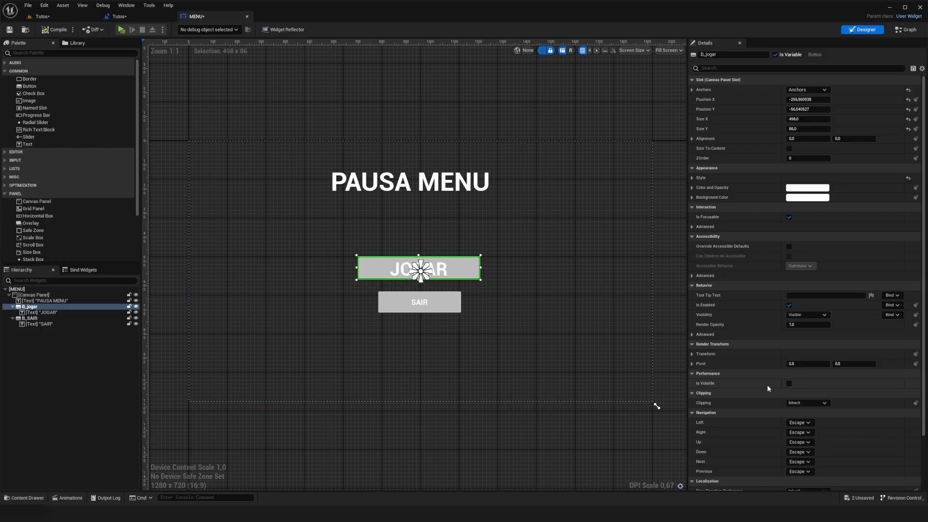
pyautogui.scroll(-3, 768, 385)
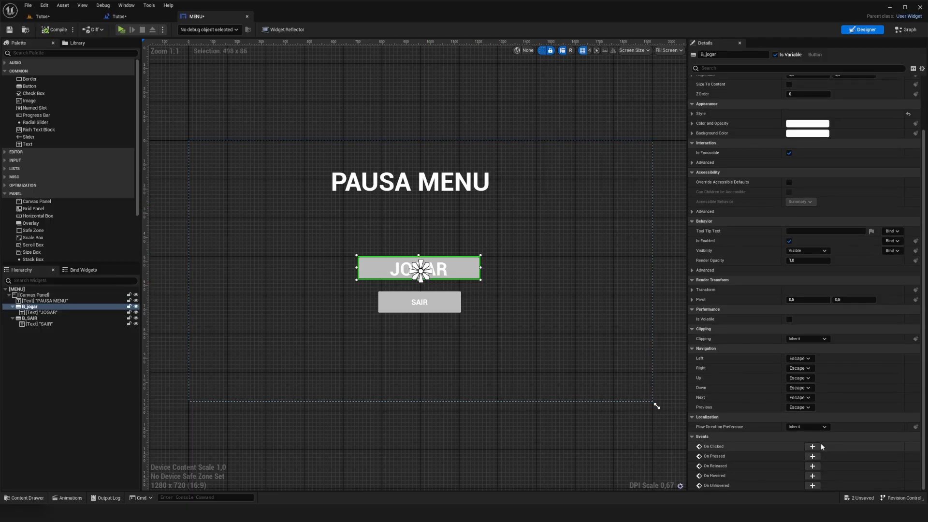
pyautogui.click(813, 447)
pyautogui.moveTo(495, 202); pyautogui.dragTo(459, 222, button='right')
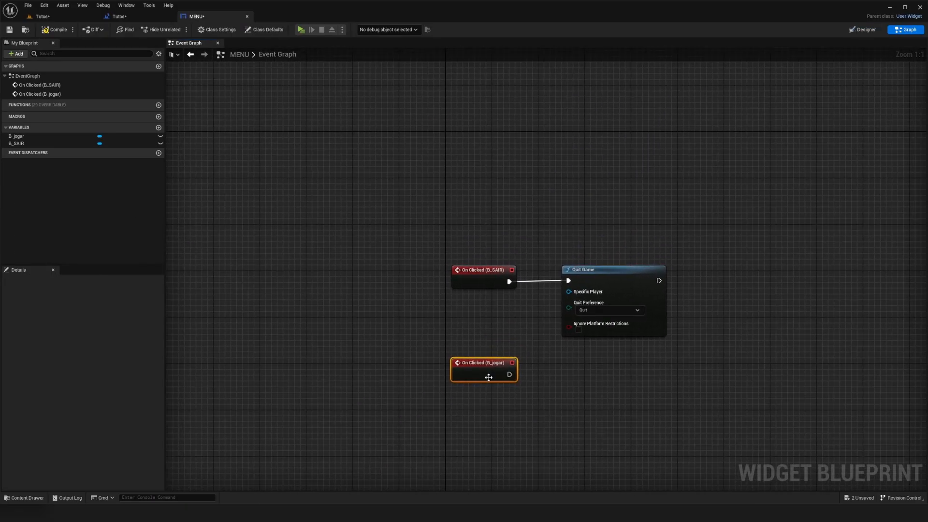
# Move the On Clicked (B_jogar) event above the B_SAIR event and connect it to a new Remove from Parent node
pyautogui.moveTo(489, 377); pyautogui.dragTo(688, 178)
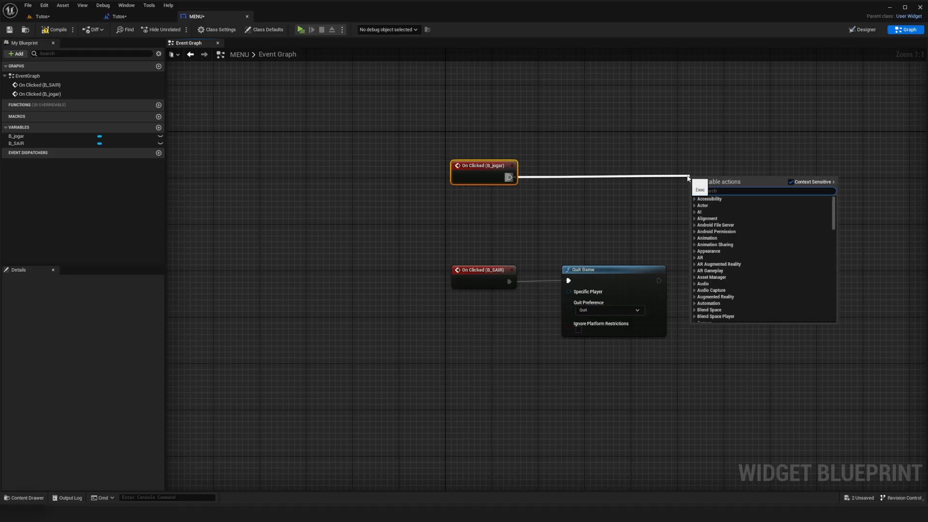
pyautogui.write('remove')
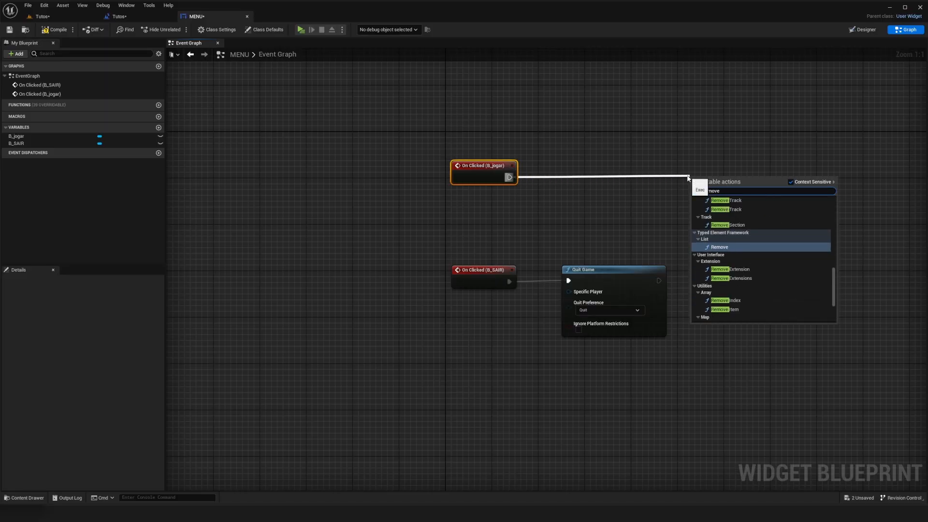
pyautogui.scroll(-5, 767, 256)
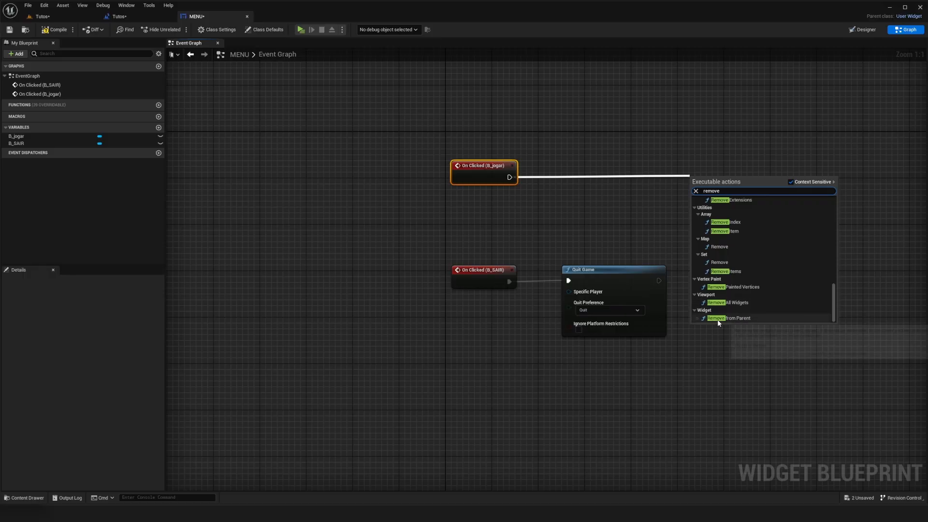
pyautogui.click(725, 318)
# Add a Create Widget node with class MENU leading into Remove from Parent, and place it beneath the On Clicked (B_jogar) event
pyautogui.moveTo(675, 168); pyautogui.dragTo(533, 229)
pyautogui.write('create w')
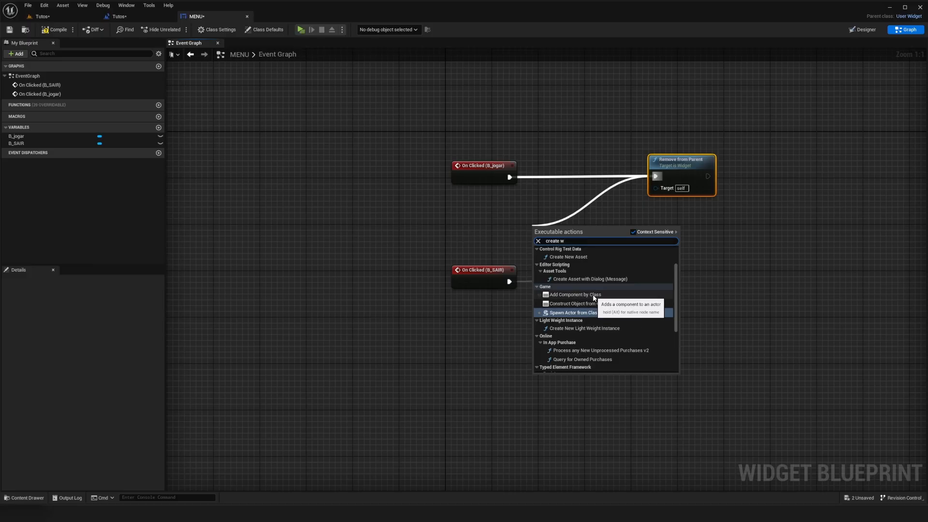
pyautogui.scroll(-3, 617, 318)
pyautogui.click(605, 335)
pyautogui.moveTo(575, 233); pyautogui.dragTo(459, 204)
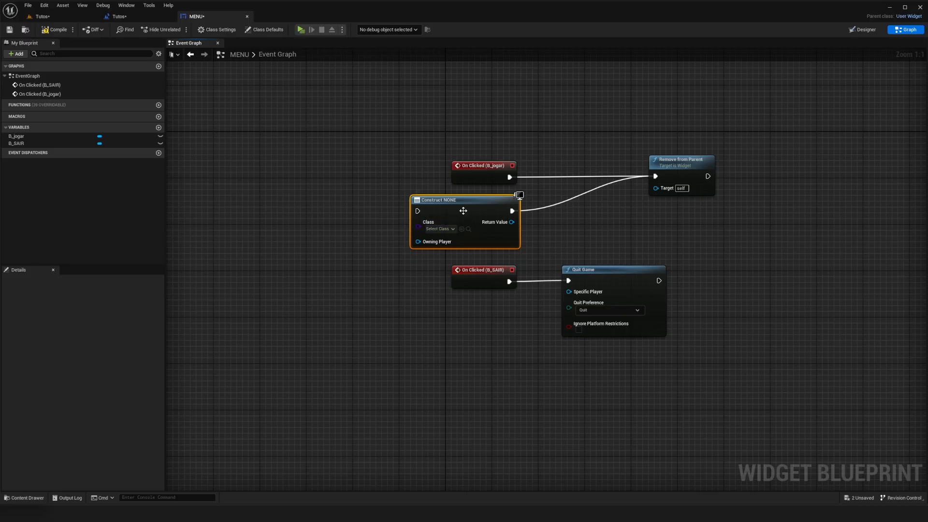
pyautogui.click(449, 232)
pyautogui.click(456, 323)
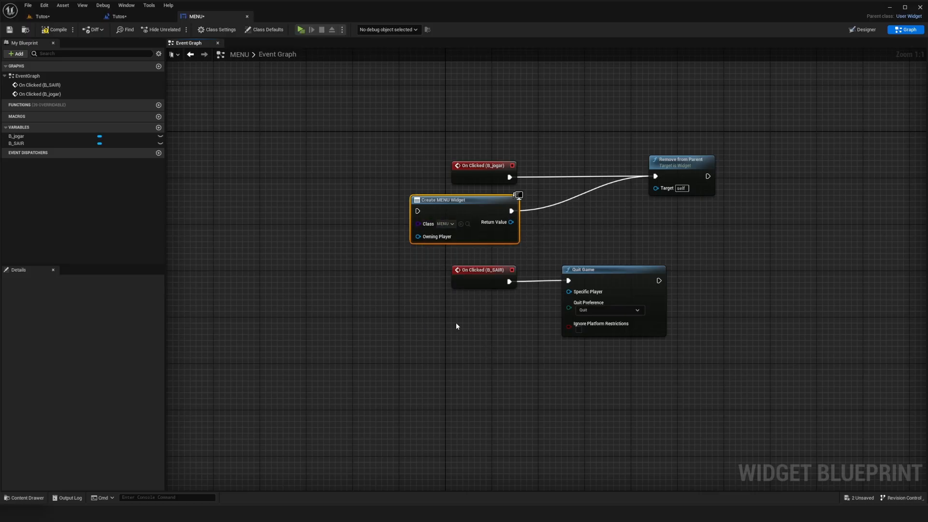
pyautogui.moveTo(477, 202); pyautogui.dragTo(518, 202)
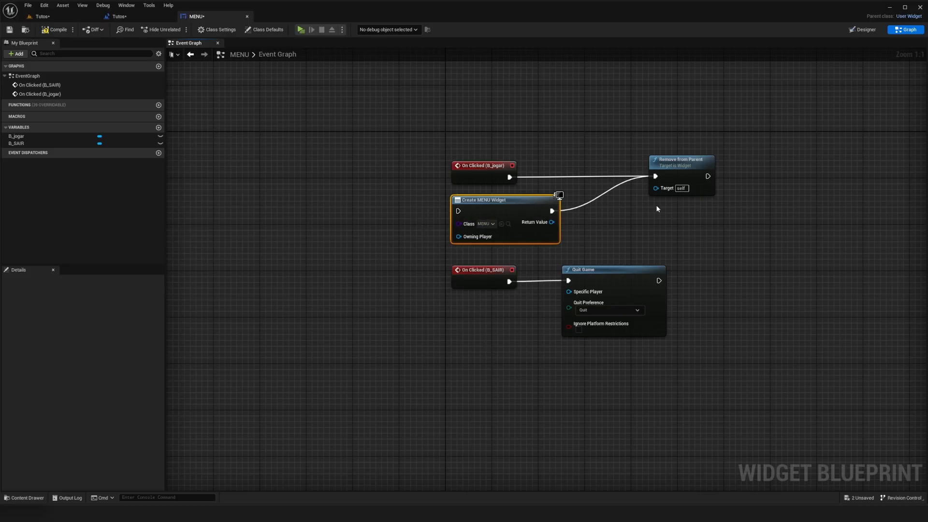
pyautogui.moveTo(657, 209); pyautogui.dragTo(567, 214, button='right')
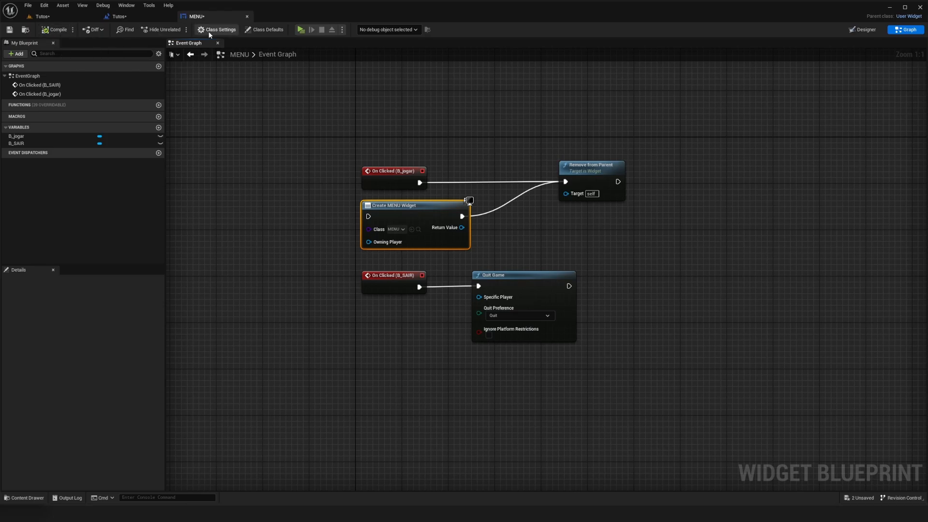
# Run the game preview, test the JOGAR button in the pause menu, and stop the preview
pyautogui.click(302, 30)
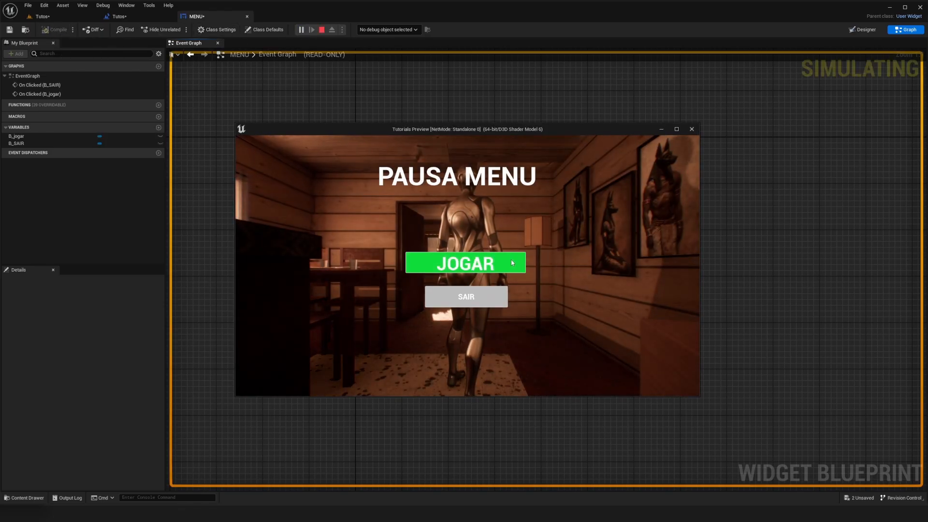
pyautogui.click(473, 265)
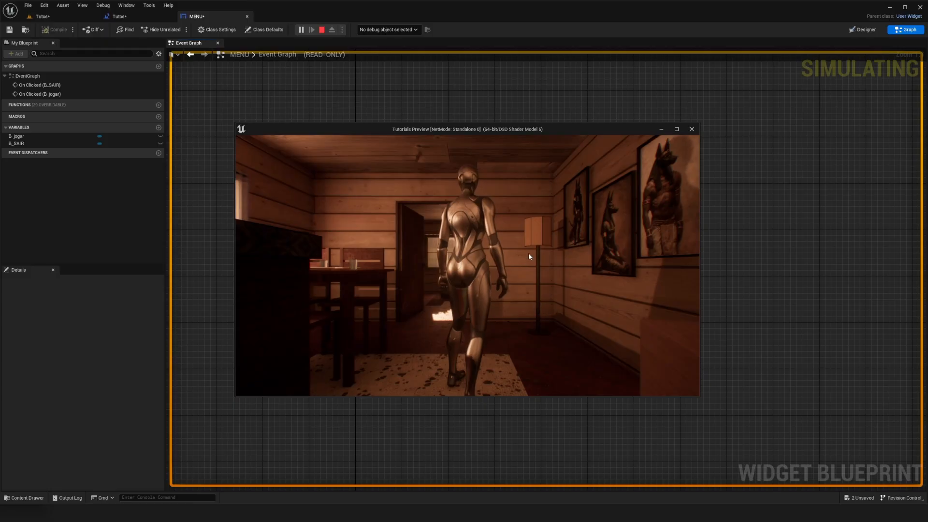
pyautogui.press('Escape')
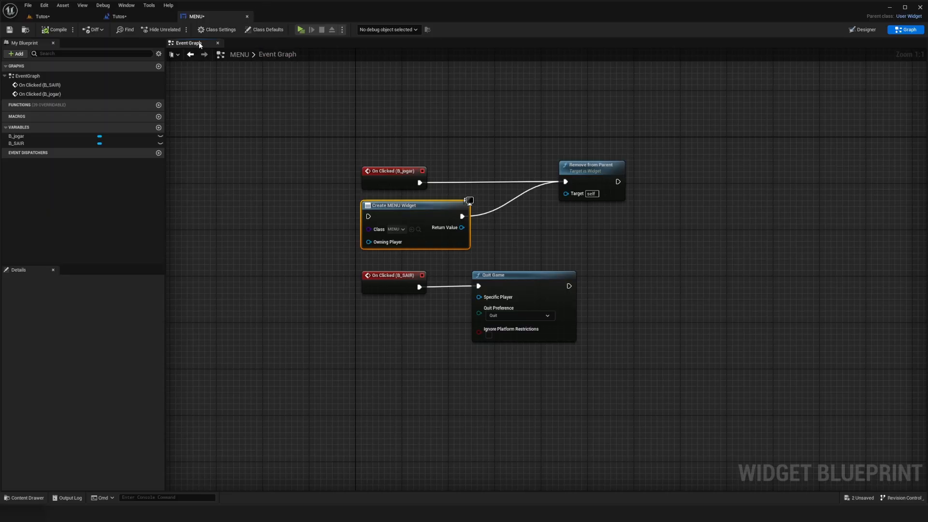
# In the Tutos level blueprint, copy the Set Input Mode Game Only and Get Player Controller nodes
pyautogui.click(119, 16)
pyautogui.moveTo(603, 164); pyautogui.dragTo(262, 149, button='right')
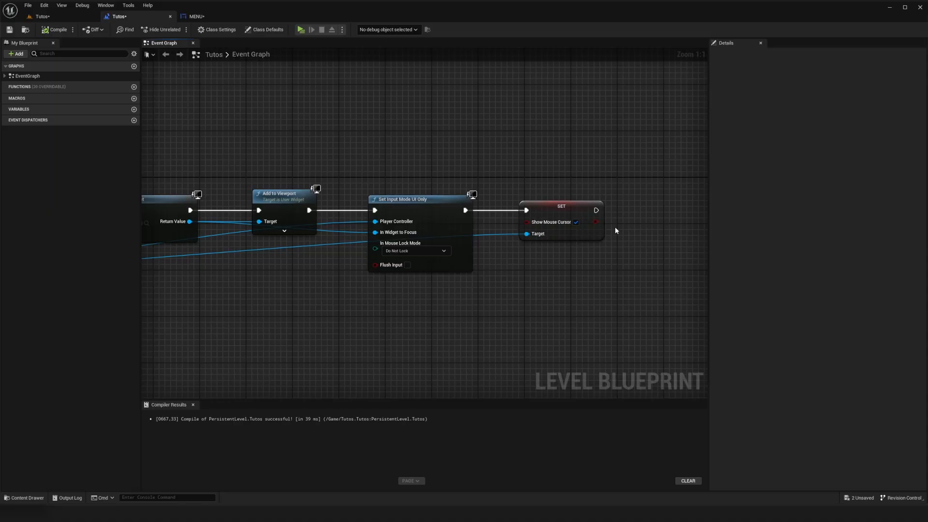
pyautogui.moveTo(280, 160); pyautogui.dragTo(653, 160, button='right')
pyautogui.click(368, 206)
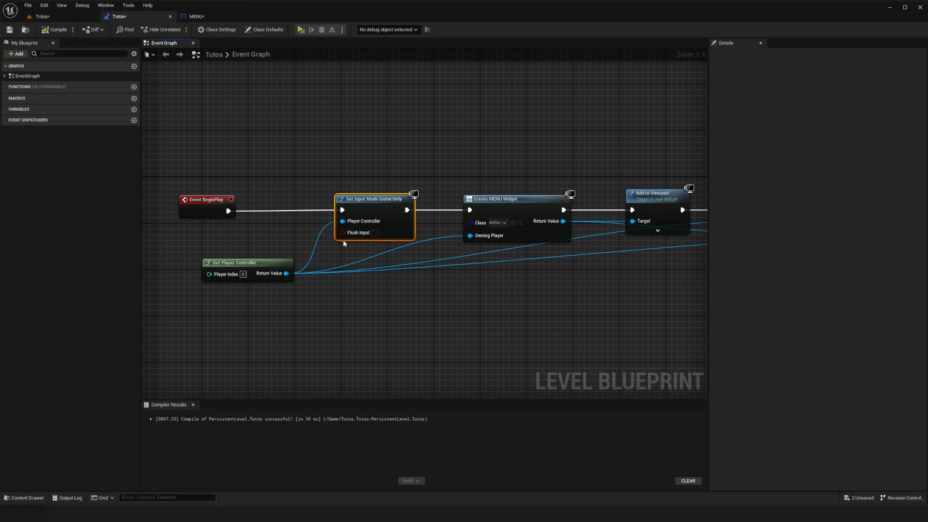
pyautogui.click(370, 169)
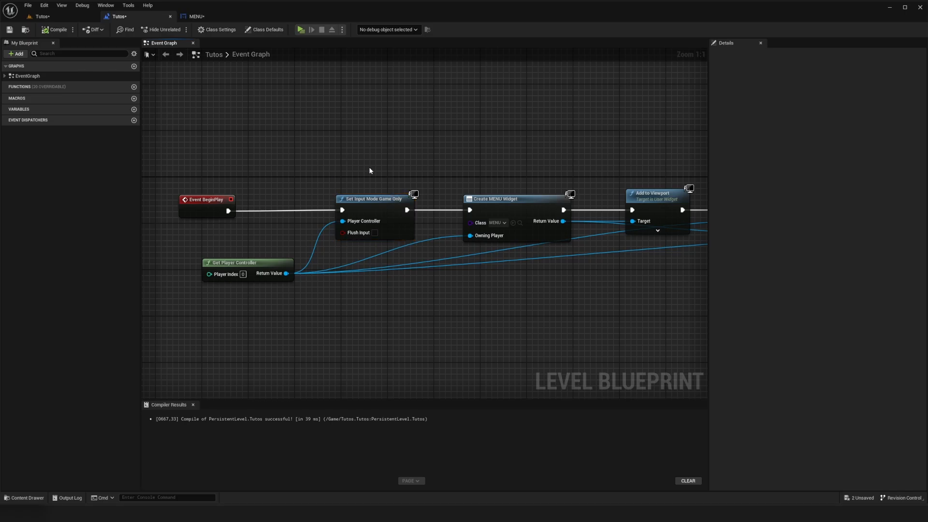
pyautogui.click(363, 200)
pyautogui.keyDown('ctrl'); pyautogui.click(248, 266); pyautogui.keyUp('ctrl')
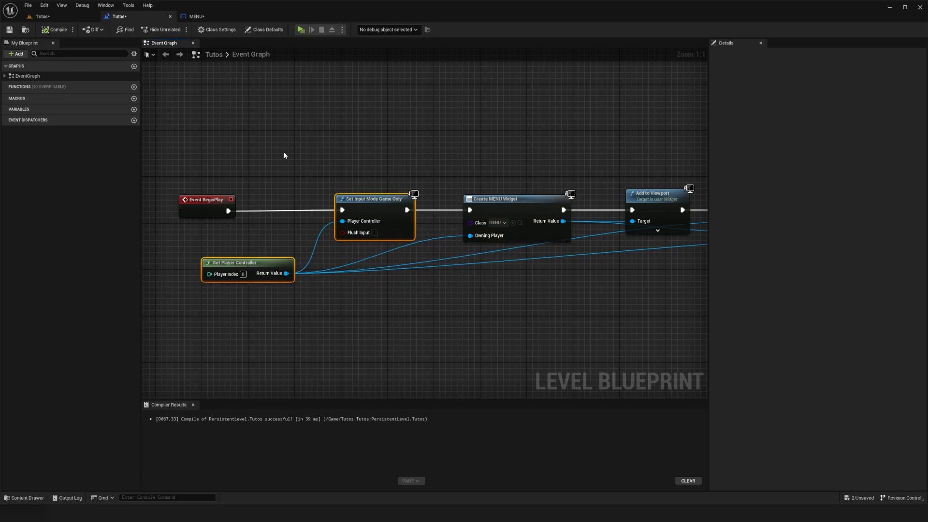
# Paste the copied nodes into the MENU event graph and connect Remove from Parent to Set Input Mode Game Only
pyautogui.click(227, 16)
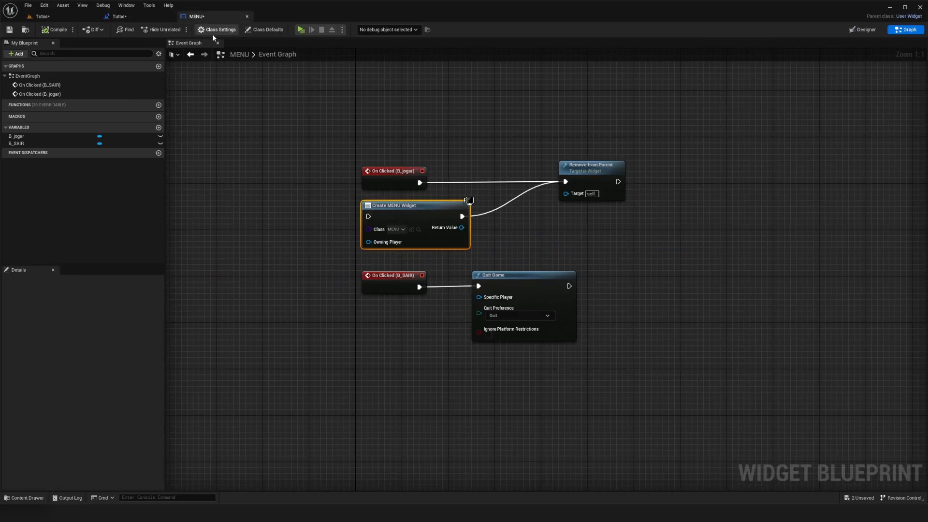
pyautogui.moveTo(578, 197); pyautogui.dragTo(520, 199, button='right')
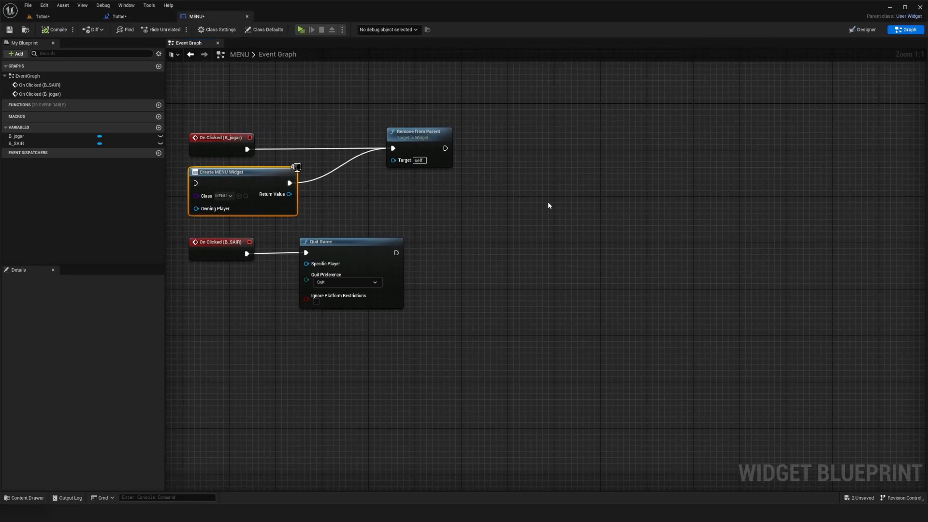
pyautogui.hotkey('ctrl', 'v')
pyautogui.moveTo(624, 175); pyautogui.dragTo(498, 148)
pyautogui.click(482, 122)
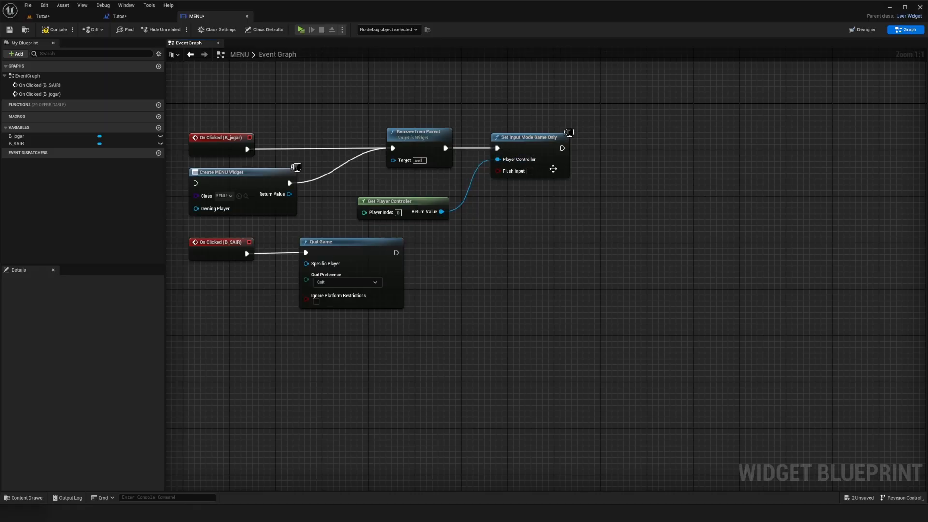
# Compile the MENU widget and test in the game preview that the character can be moved after choosing JOGAR
pyautogui.click(53, 30)
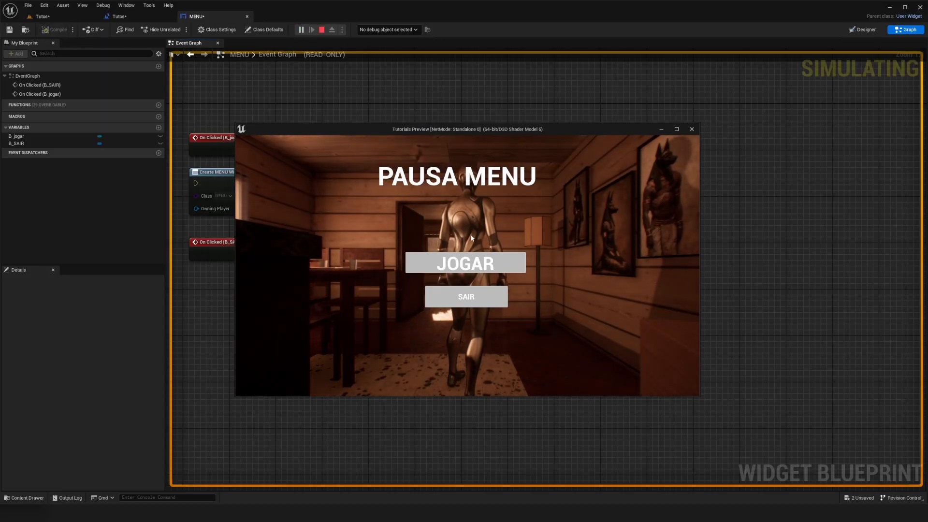
pyautogui.click(517, 270)
pyautogui.press('w')
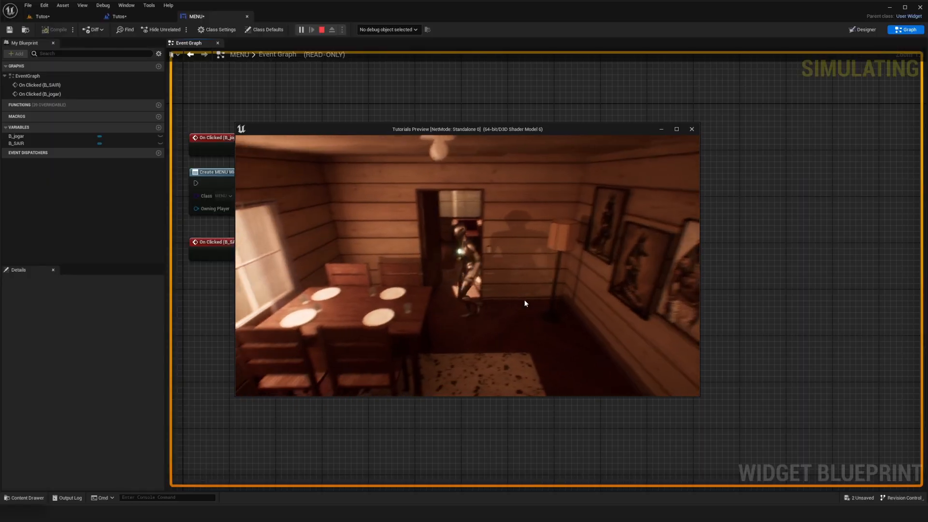
pyautogui.press('s')
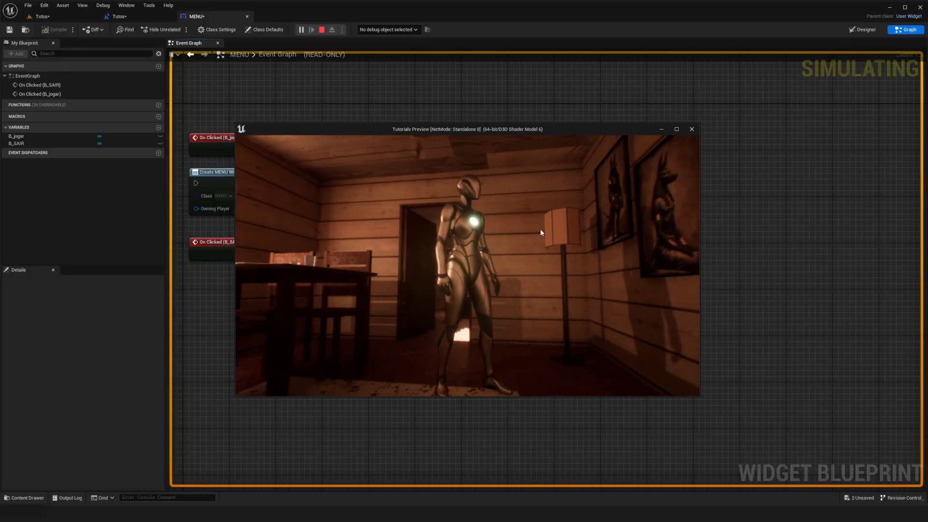
pyautogui.press('w')
pyautogui.press('Escape')
# Copy the SET Show Mouse Cursor node at the end of the Tutos level blueprint's BeginPlay chain
pyautogui.moveTo(545, 237); pyautogui.dragTo(503, 250, button='right')
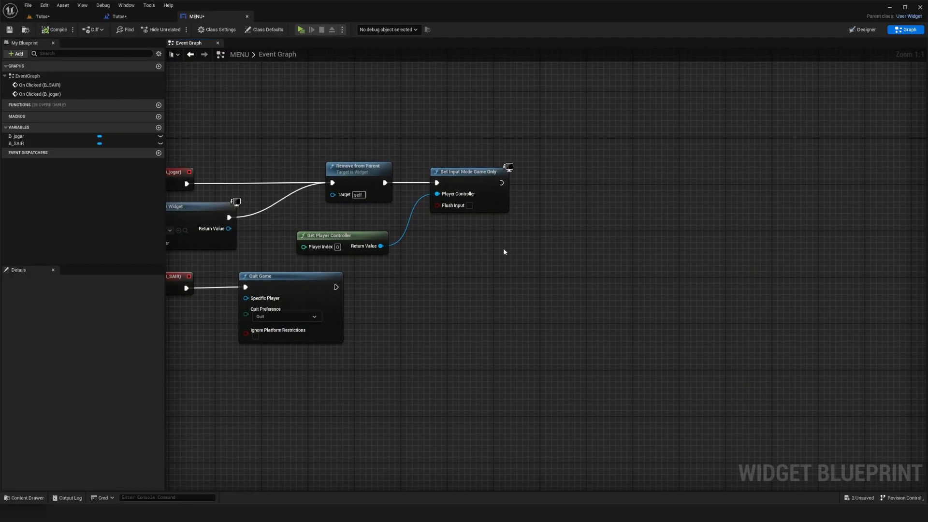
pyautogui.click(128, 18)
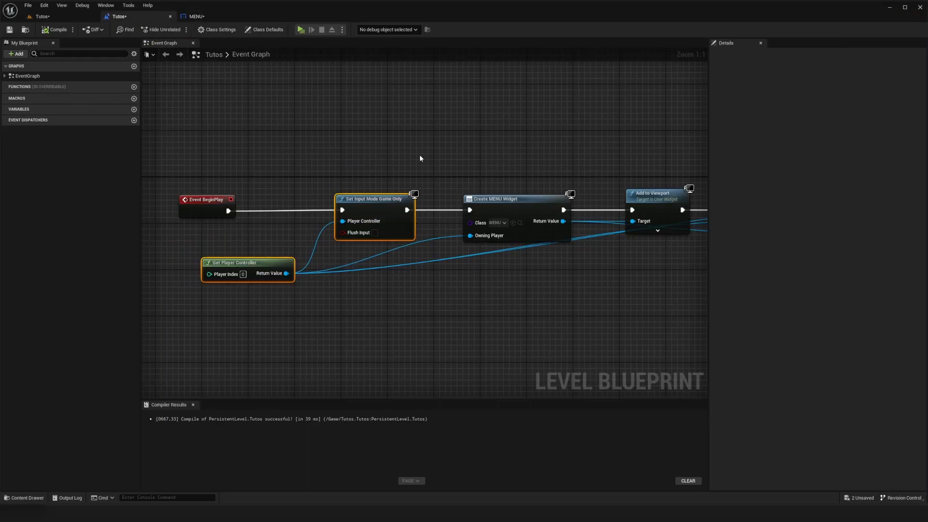
pyautogui.moveTo(582, 299); pyautogui.dragTo(376, 299, button='right')
pyautogui.moveTo(686, 301); pyautogui.dragTo(498, 301, button='right')
pyautogui.click(570, 207)
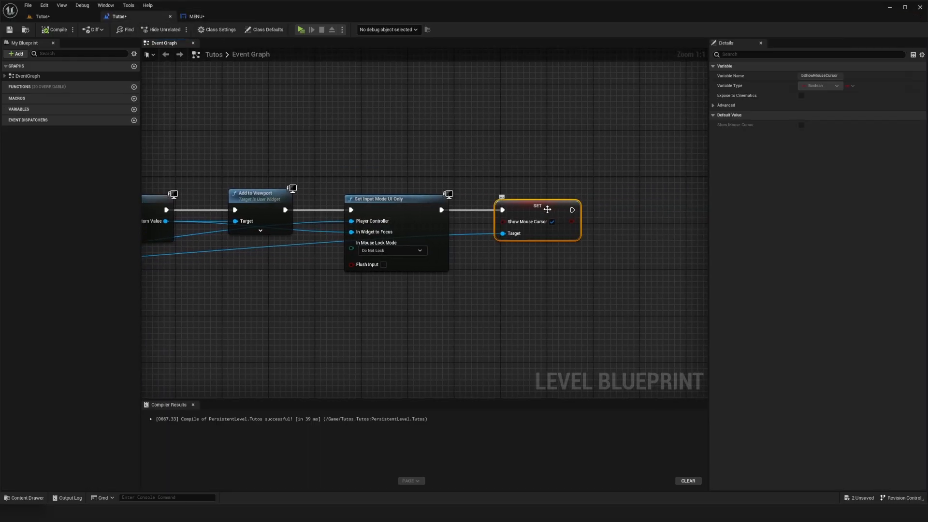
# Paste the SET node into the MENU graph after Set Input Mode Game Only, connecting its execution and its Target to Get Player Controller
pyautogui.click(196, 16)
pyautogui.moveTo(563, 173); pyautogui.dragTo(490, 179, button='right')
pyautogui.hotkey('ctrl', 'v')
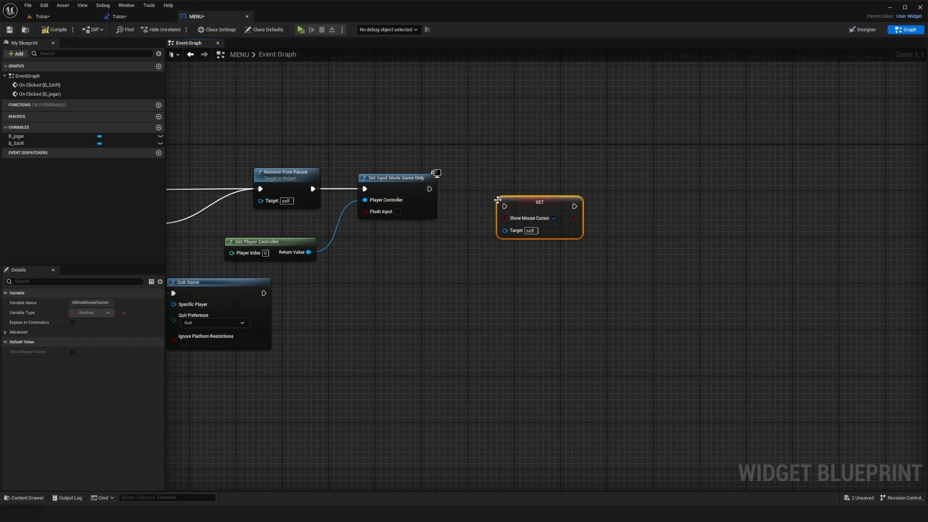
pyautogui.moveTo(532, 199); pyautogui.dragTo(508, 187)
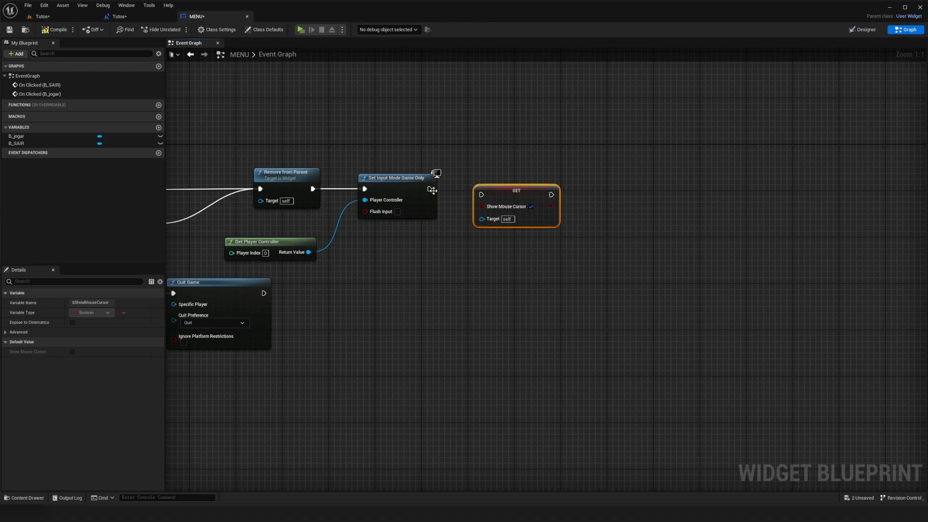
pyautogui.moveTo(430, 189); pyautogui.dragTo(481, 194)
pyautogui.moveTo(309, 252); pyautogui.dragTo(483, 219)
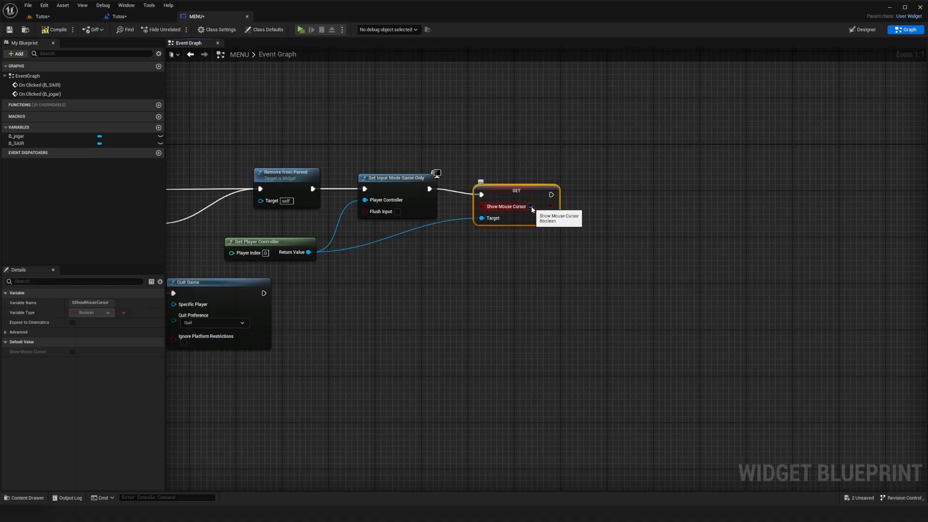
# Turn off Show Mouse Cursor on the SET node and align the node with Set Input Mode Game Only
pyautogui.click(532, 208)
pyautogui.moveTo(519, 195); pyautogui.dragTo(516, 188)
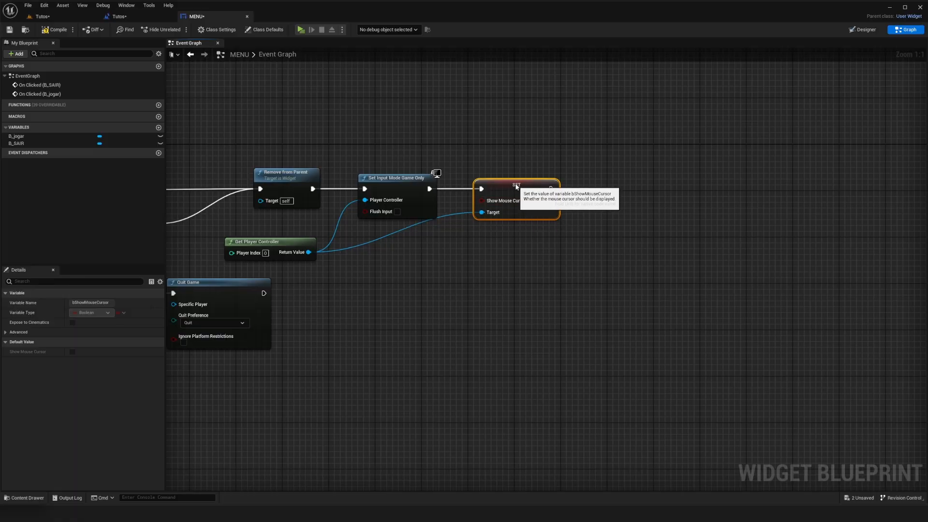
pyautogui.click(407, 290)
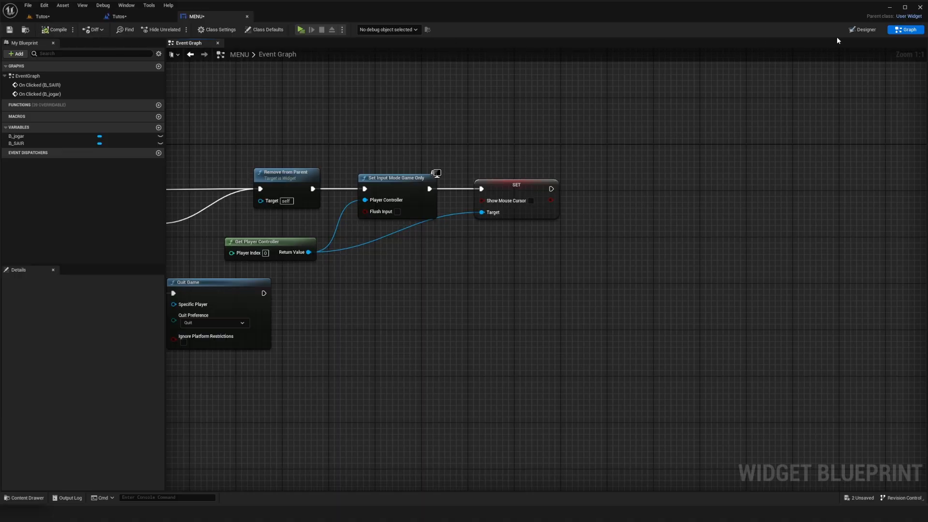
# Run the game preview, resume play with JOGAR, and move the character to check the cursor and controls
pyautogui.click(300, 29)
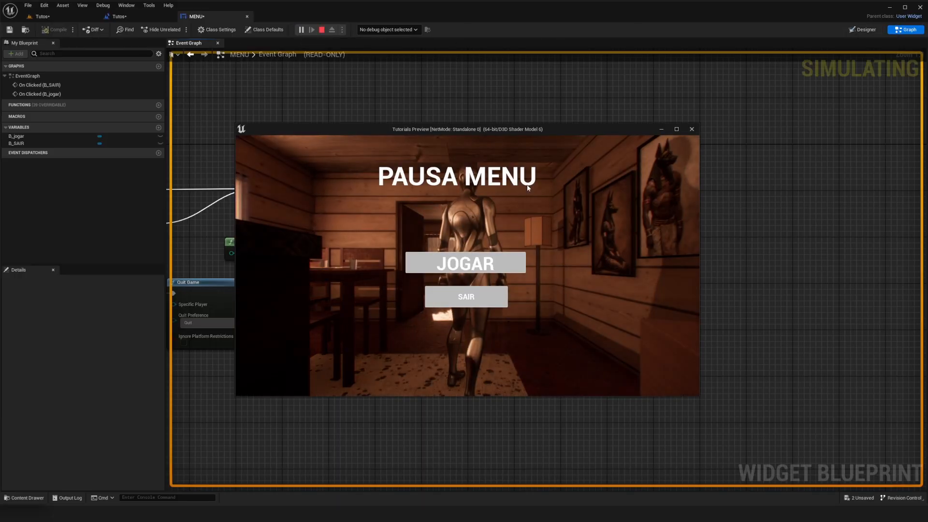
pyautogui.click(466, 263)
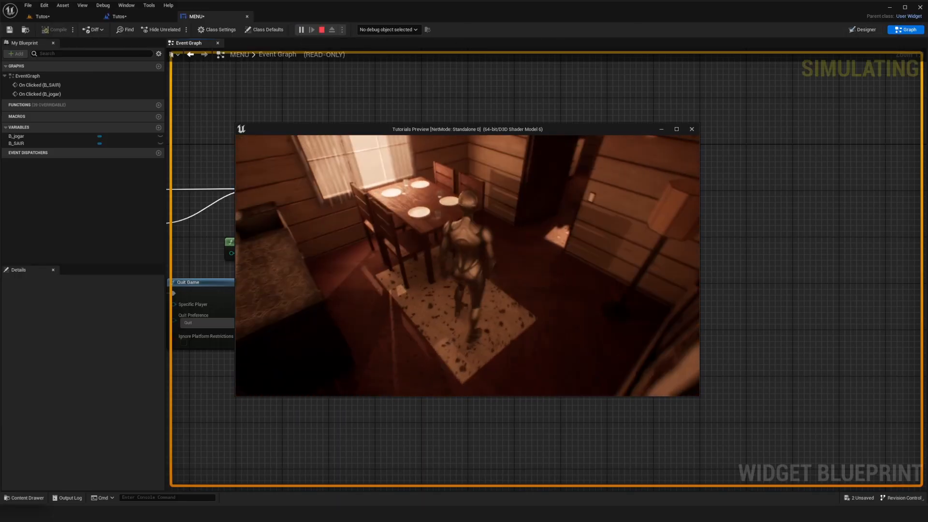
pyautogui.press('s')
pyautogui.press('w')
pyautogui.press('s')
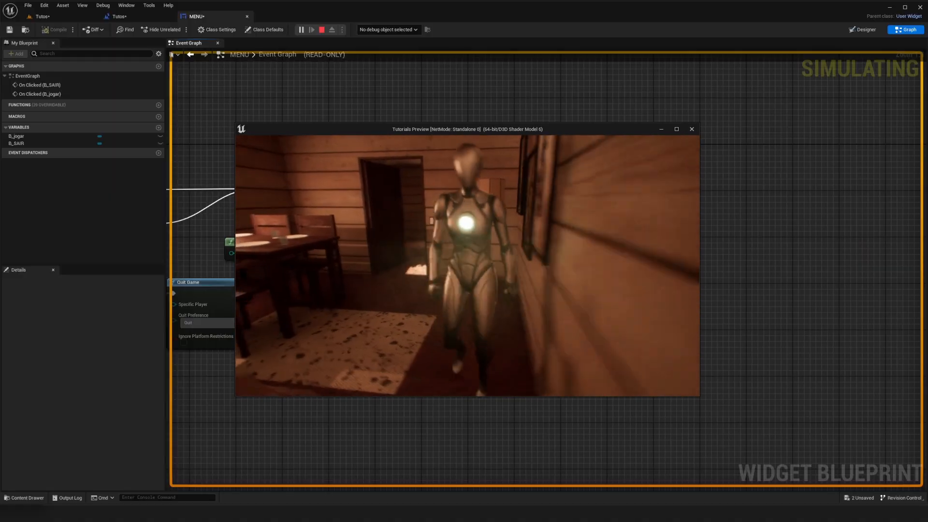
# Walk the character around the room in the running preview, interact with the lights to check the controls, and stop the preview
pyautogui.press('w')
pyautogui.press('s')
pyautogui.press('w')
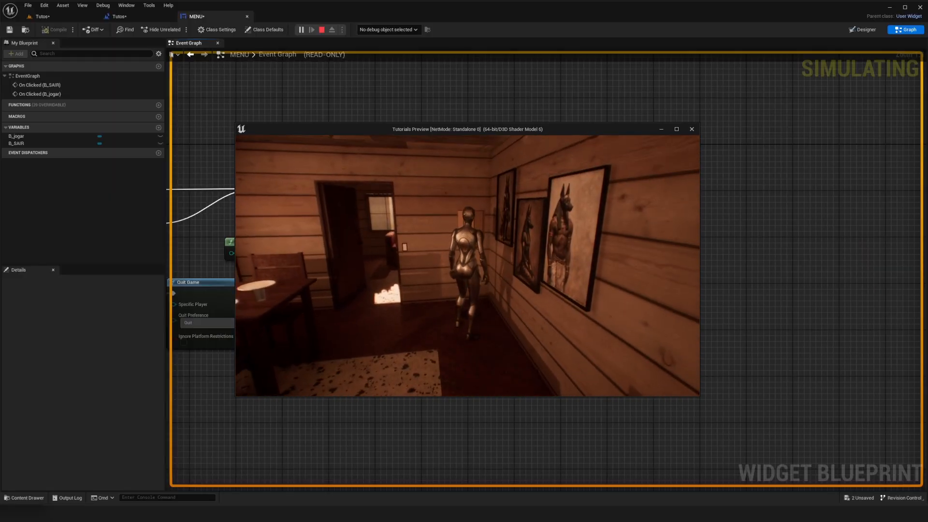
pyautogui.press('a')
pyautogui.press('w')
pyautogui.press('e')
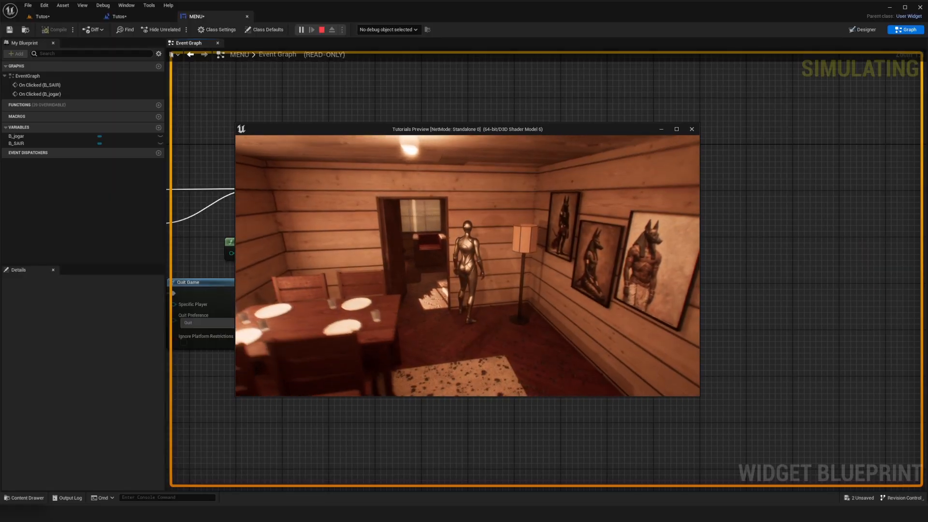
pyautogui.press('d')
pyautogui.press('w')
pyautogui.press('e')
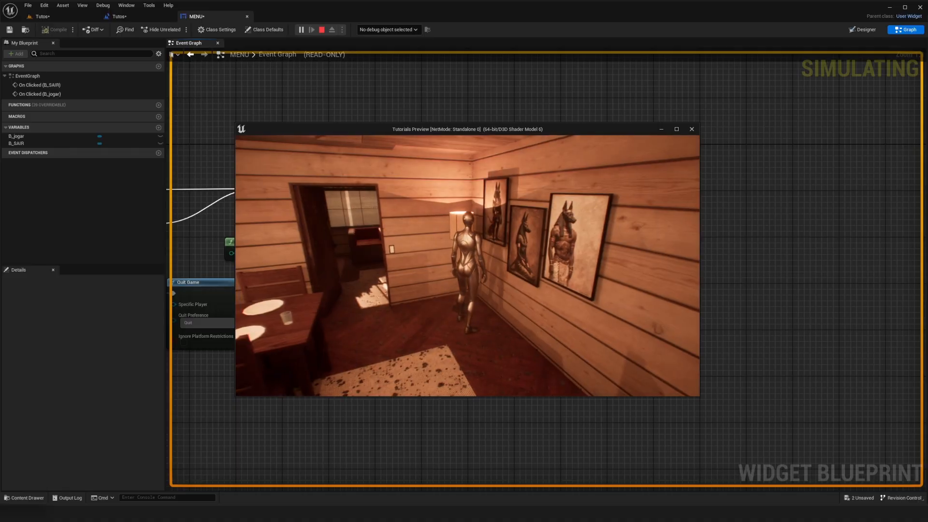
pyautogui.press('s')
pyautogui.press('Escape')
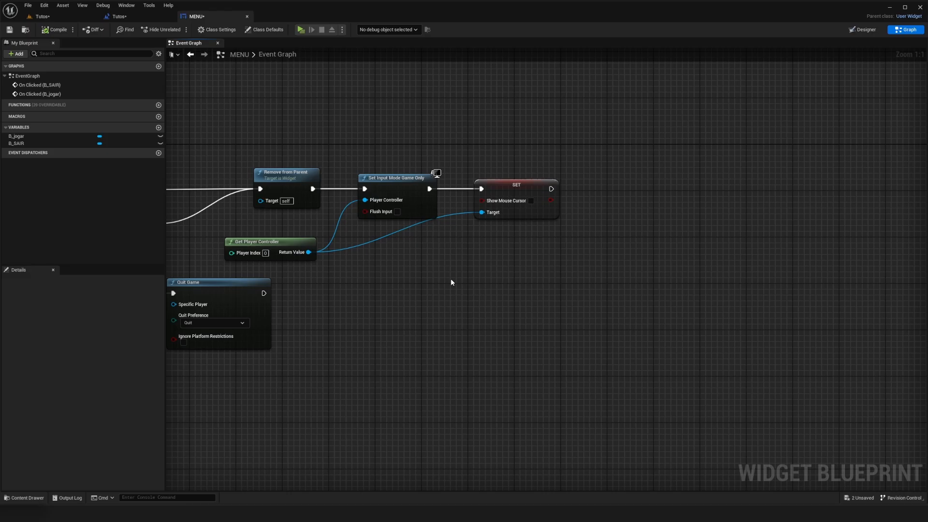
# Add a P keyboard event in the Tutos level blueprint with its Pressed output connected to the execution input of Create MENU Widget
pyautogui.press('Home')
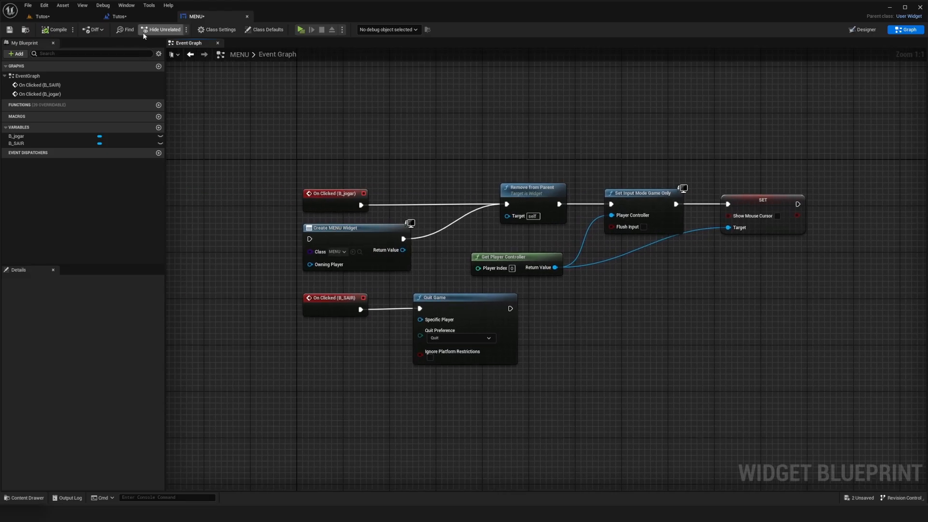
pyautogui.click(118, 17)
pyautogui.moveTo(355, 151); pyautogui.dragTo(530, 151, button='right')
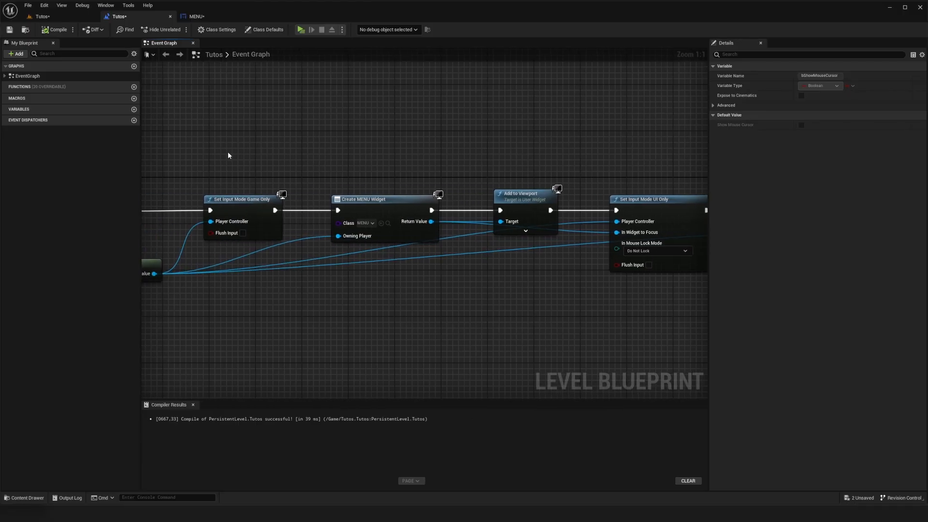
pyautogui.moveTo(228, 155)
pyautogui.mouseDown(button='right')
pyautogui.moveTo(489, 162)
pyautogui.moveTo(382, 183)
pyautogui.mouseUp(button='right')
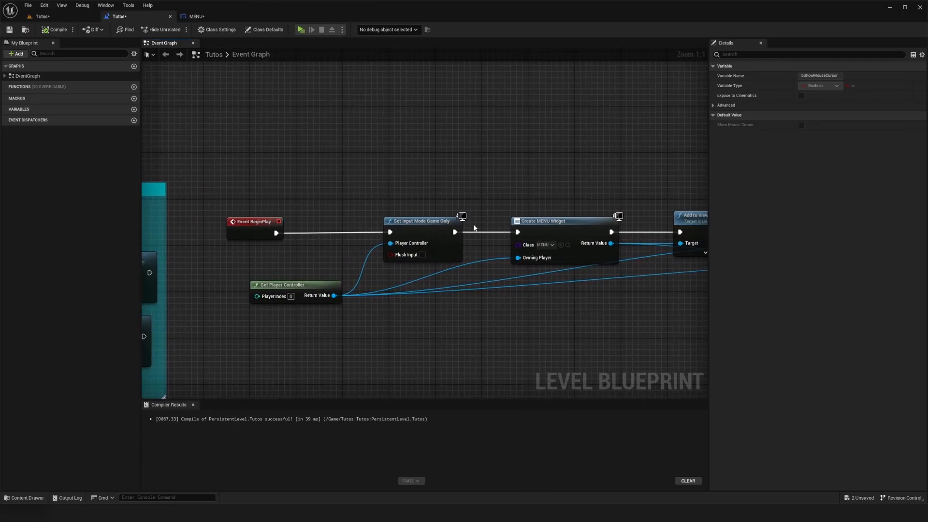
pyautogui.moveTo(518, 232); pyautogui.dragTo(428, 142)
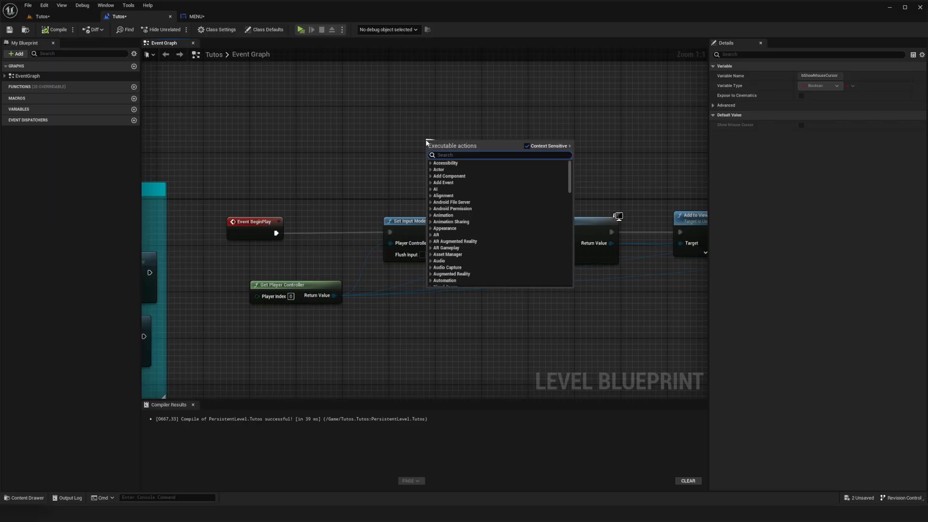
pyautogui.write('keyboard')
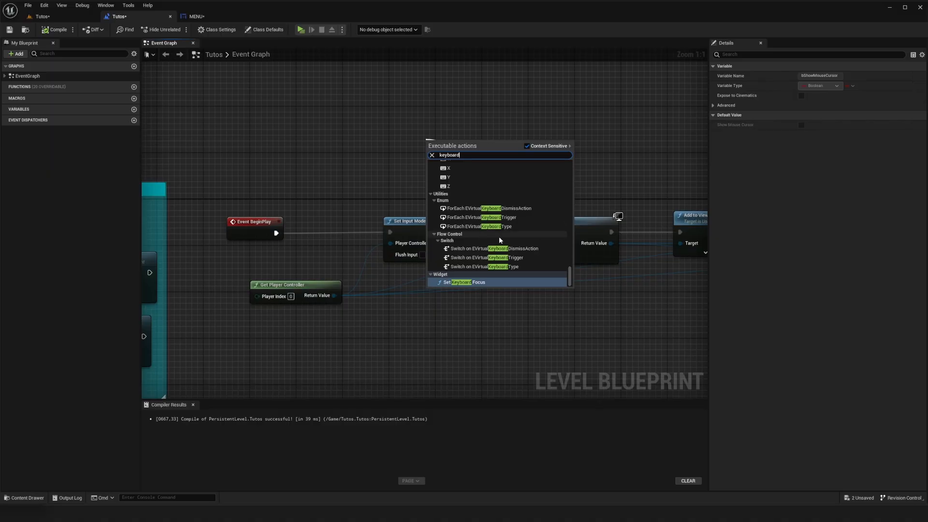
pyautogui.scroll(5, 499, 236)
pyautogui.scroll(3, 479, 238)
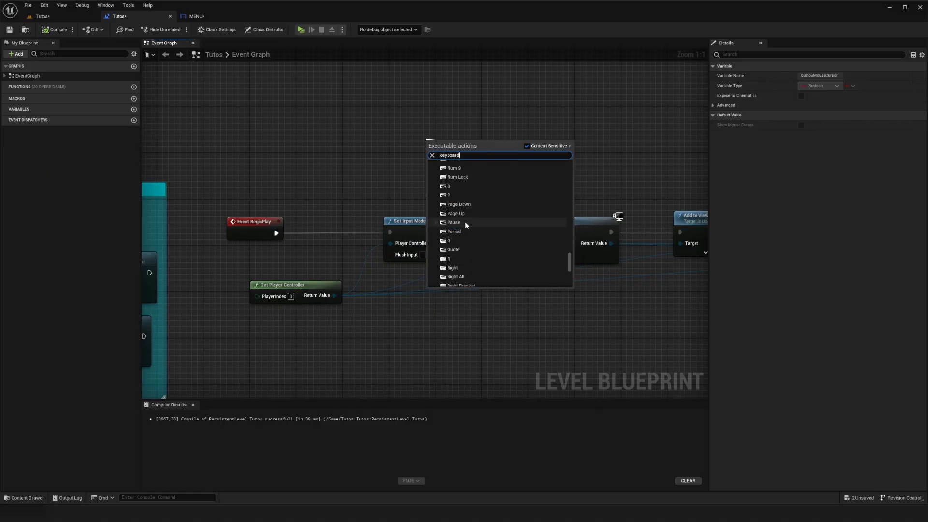
pyautogui.scroll(2, 466, 221)
pyautogui.click(465, 222)
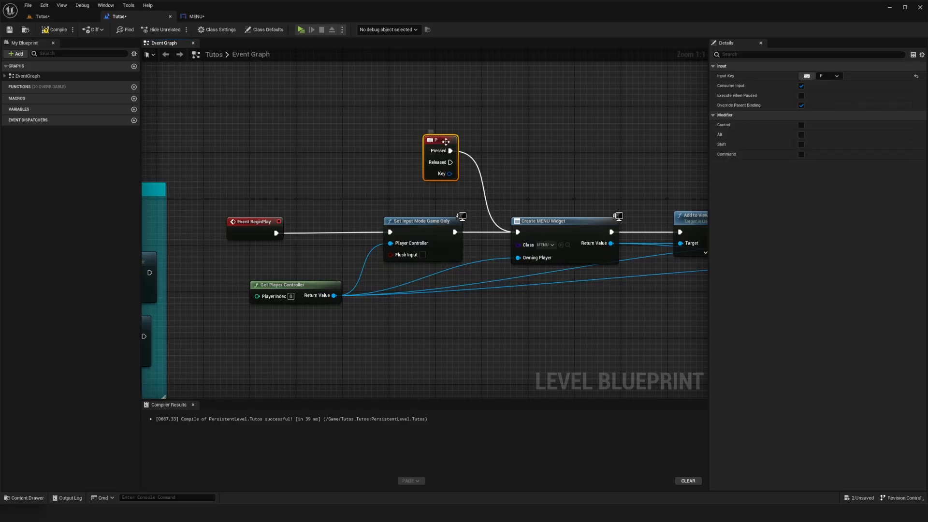
# Position the P event node above Set Input Mode Game Only and compile the level blueprint
pyautogui.moveTo(441, 142); pyautogui.dragTo(406, 154)
pyautogui.click(524, 171)
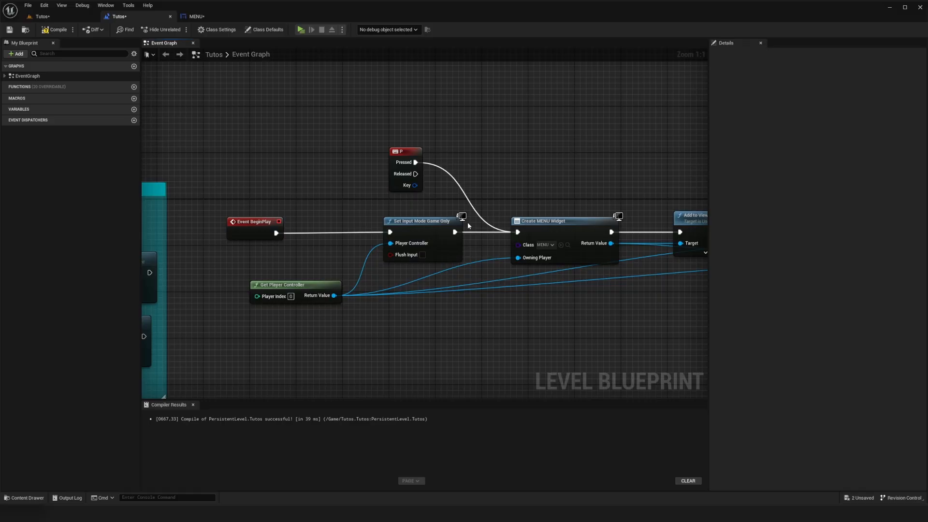
pyautogui.moveTo(411, 159); pyautogui.dragTo(440, 159)
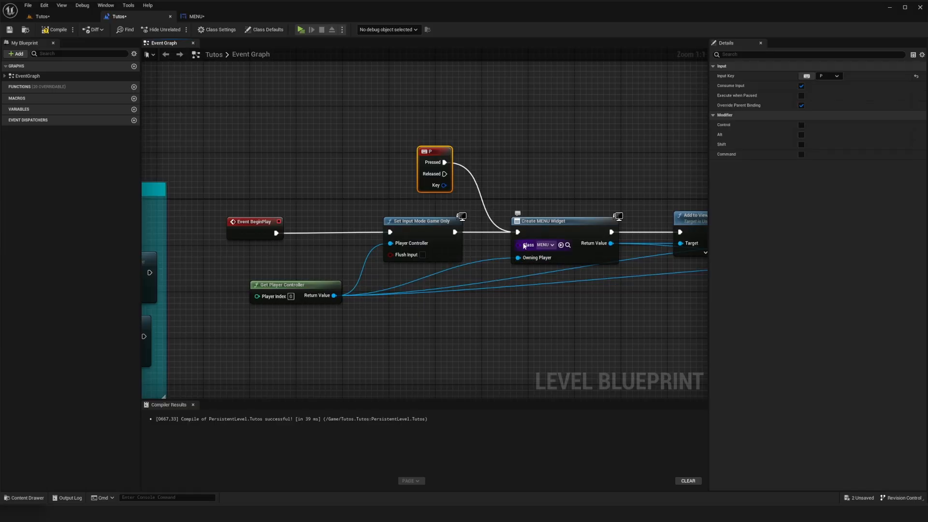
pyautogui.click(62, 31)
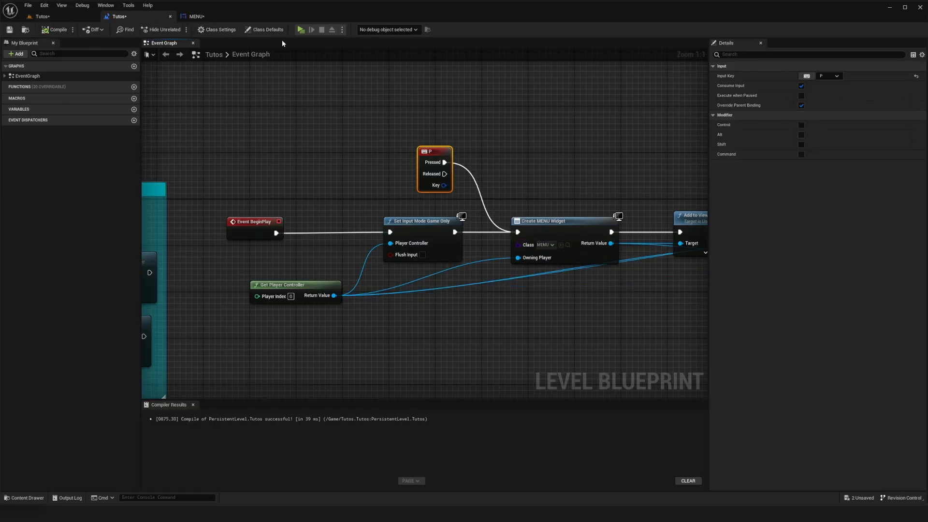
# Run the game preview, walk through the house, open the pause menu with P, resume with JOGAR, and stop the preview
pyautogui.click(300, 30)
pyautogui.click(434, 271)
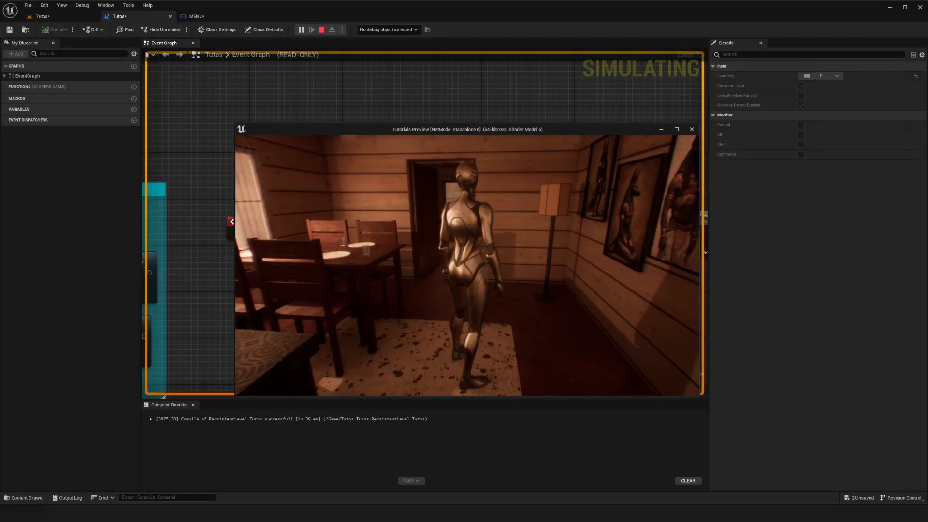
pyautogui.press('w')
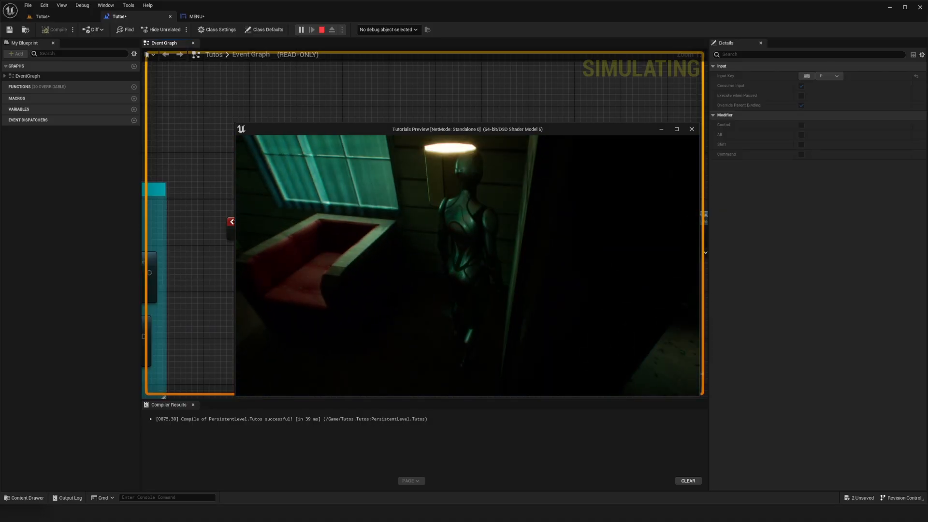
pyautogui.press('w')
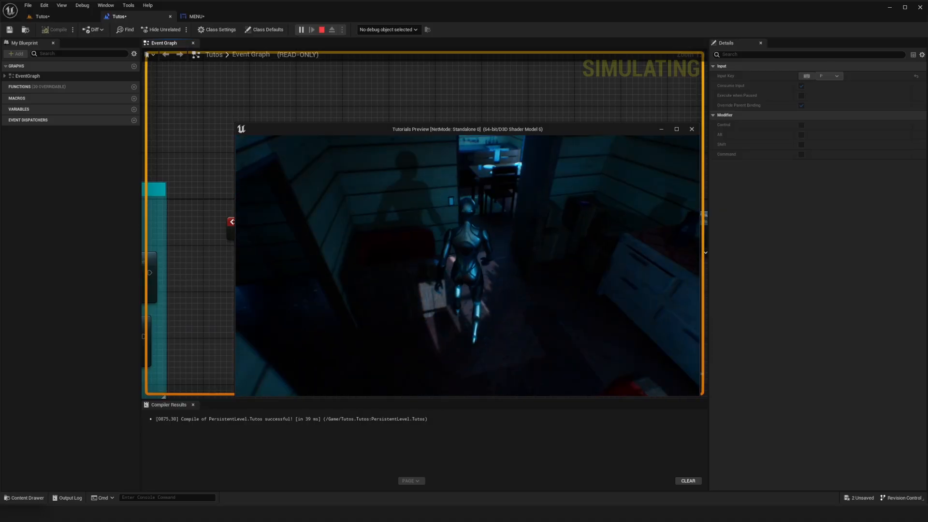
pyautogui.press('w')
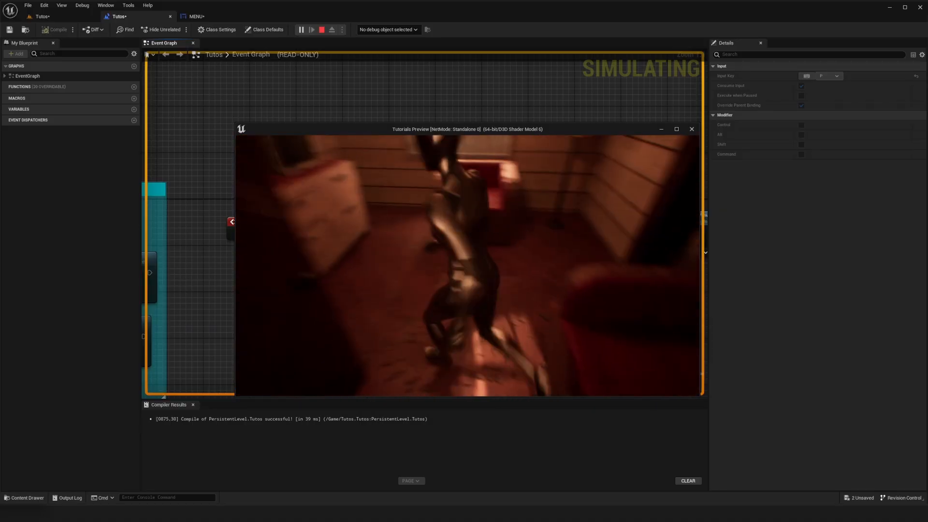
pyautogui.press('p')
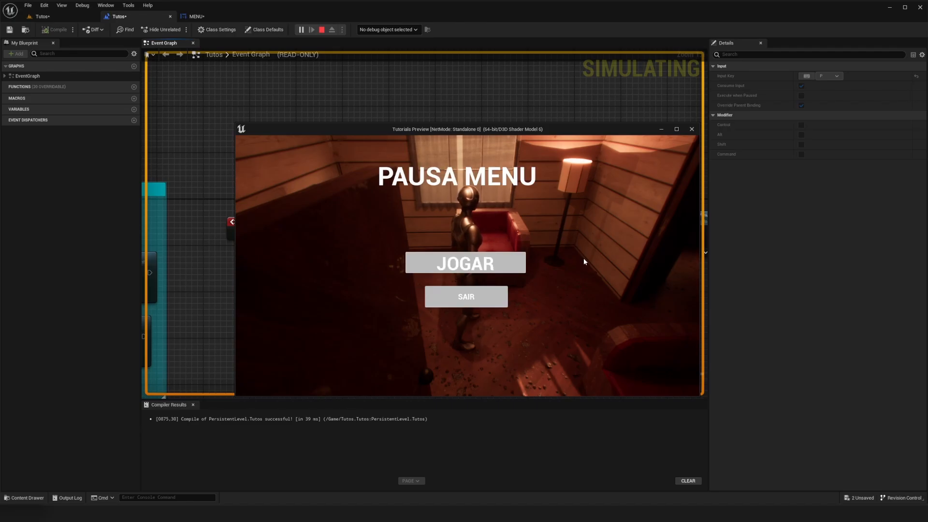
pyautogui.click(524, 266)
pyautogui.press('w')
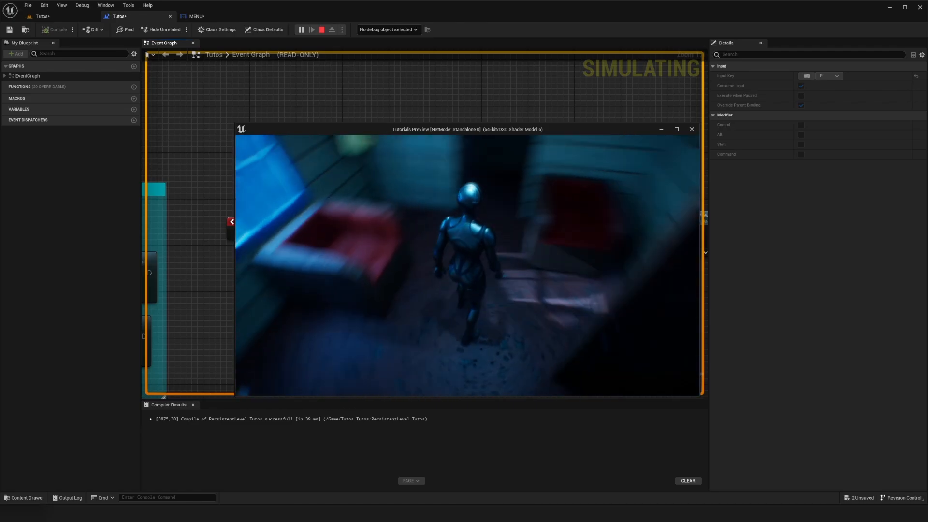
pyautogui.press('Escape')
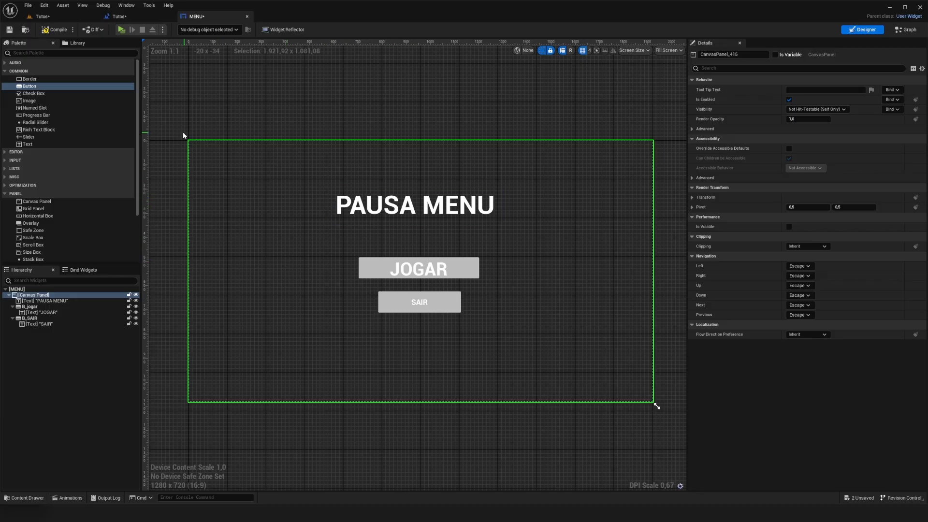
# Add a new button to the MENU canvas beside JOGAR and SAIR, and nest a new text block inside it
pyautogui.moveTo(29, 86); pyautogui.dragTo(602, 267)
pyautogui.scroll(3, 604, 275)
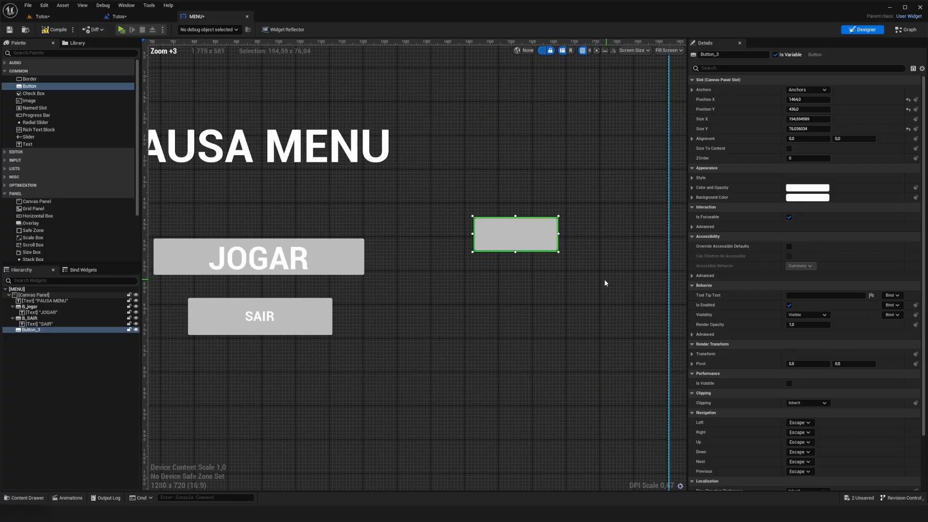
pyautogui.moveTo(27, 144); pyautogui.dragTo(477, 282)
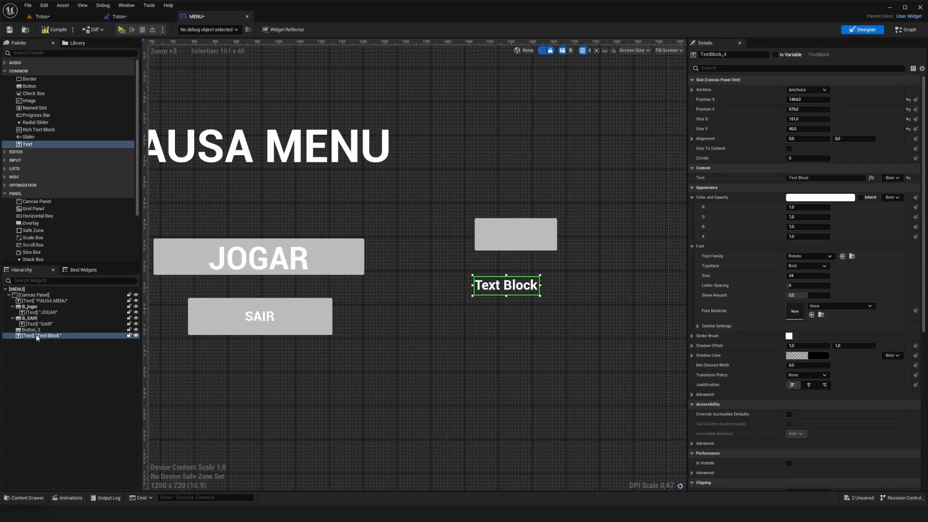
pyautogui.moveTo(41, 336); pyautogui.dragTo(32, 330)
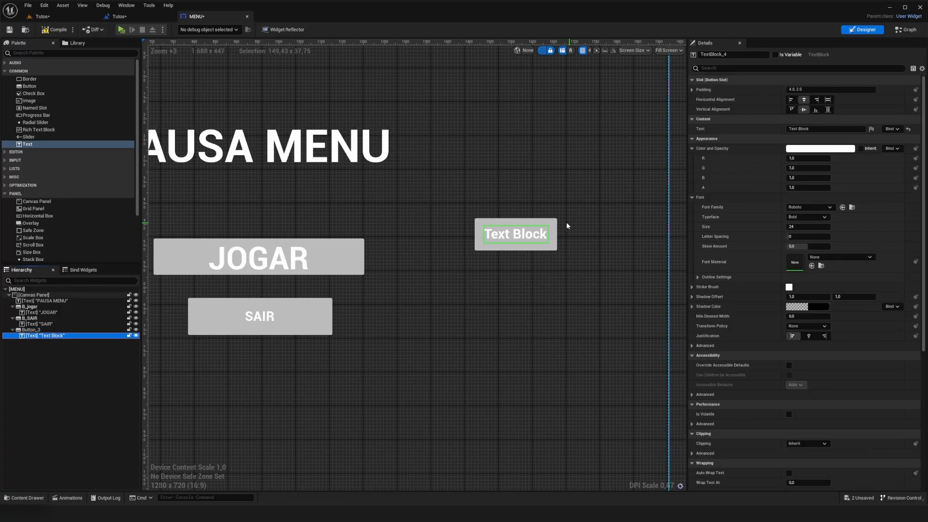
# Shrink the new button around its text to about 166 × 46
pyautogui.click(554, 247)
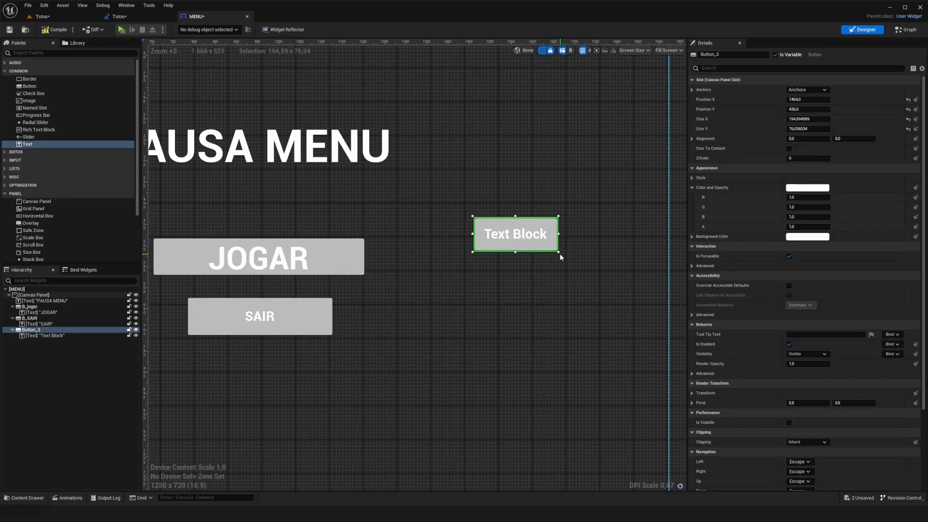
pyautogui.moveTo(559, 253); pyautogui.dragTo(547, 239)
pyautogui.moveTo(473, 228); pyautogui.dragTo(472, 228)
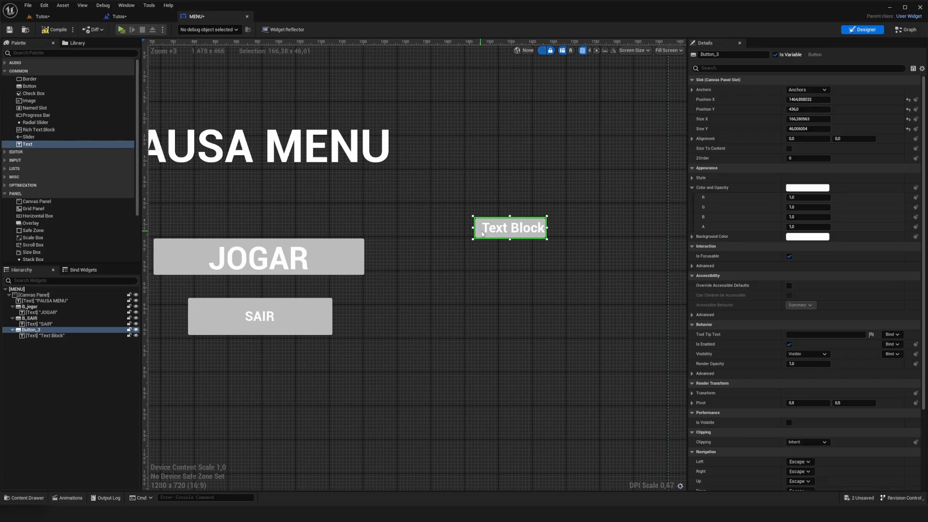
pyautogui.doubleClick(493, 231)
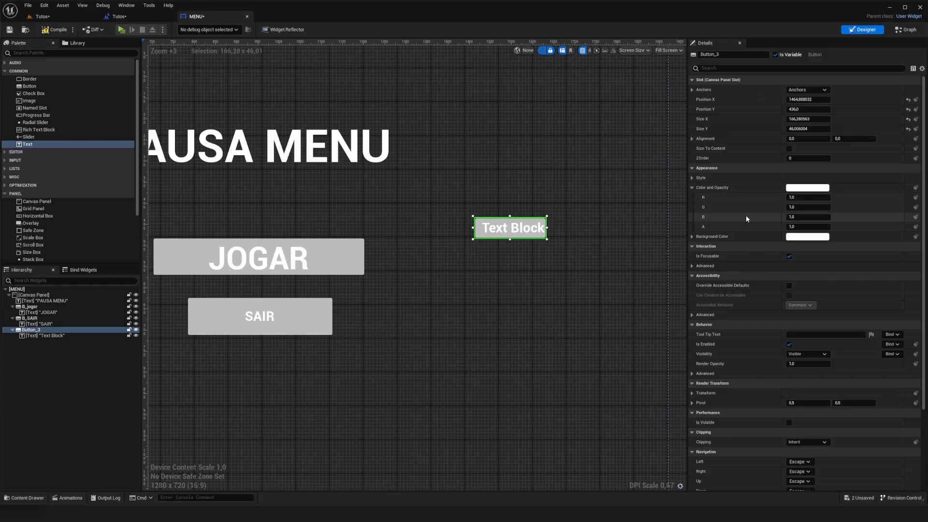
# Set the new button's Background Color alpha to 0 and select the text block inside it
pyautogui.click(692, 236)
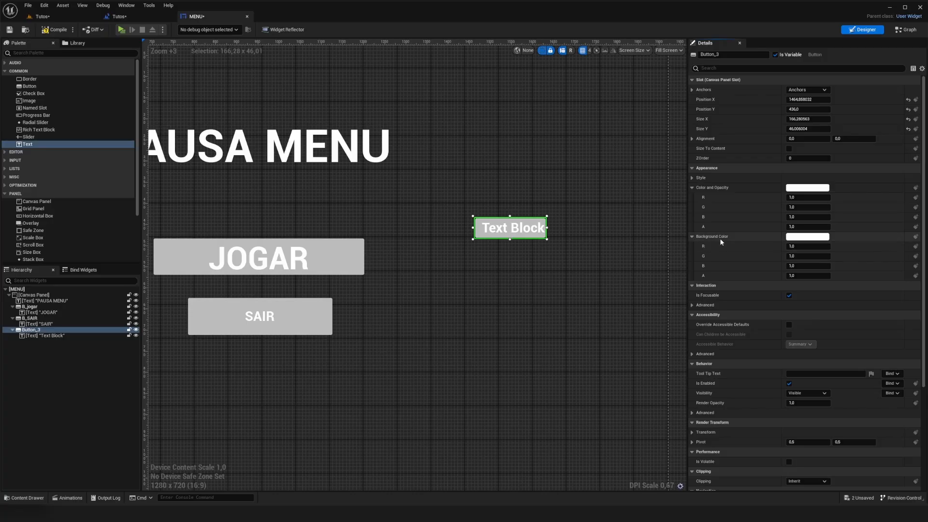
pyautogui.click(801, 275)
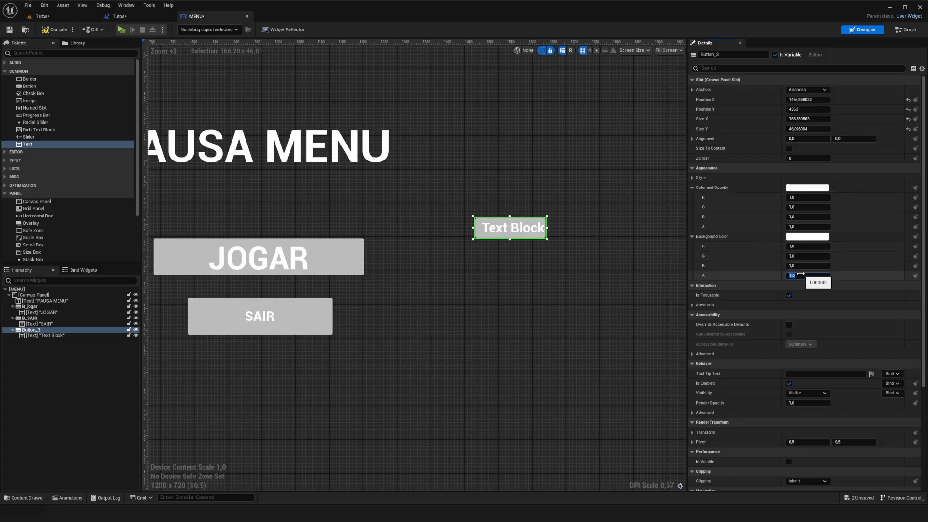
pyautogui.write('0')
pyautogui.press('Return')
pyautogui.click(576, 278)
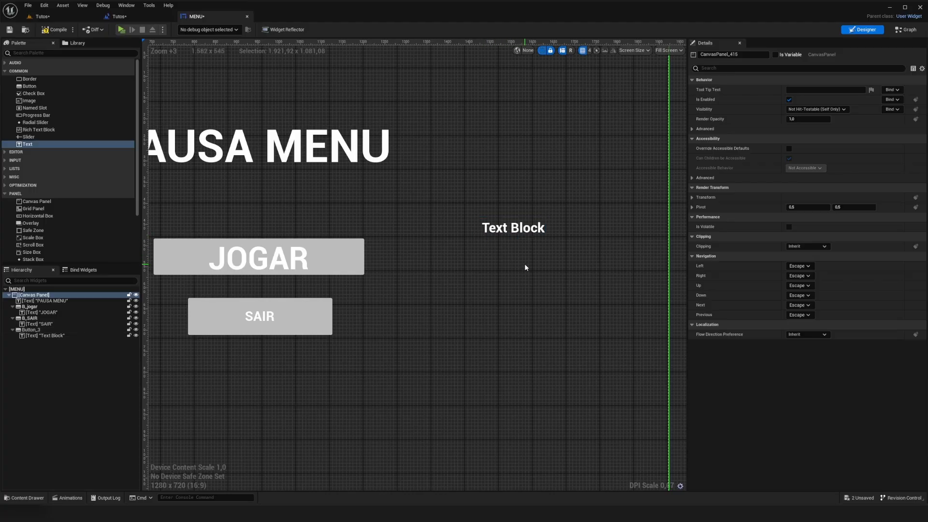
pyautogui.click(504, 234)
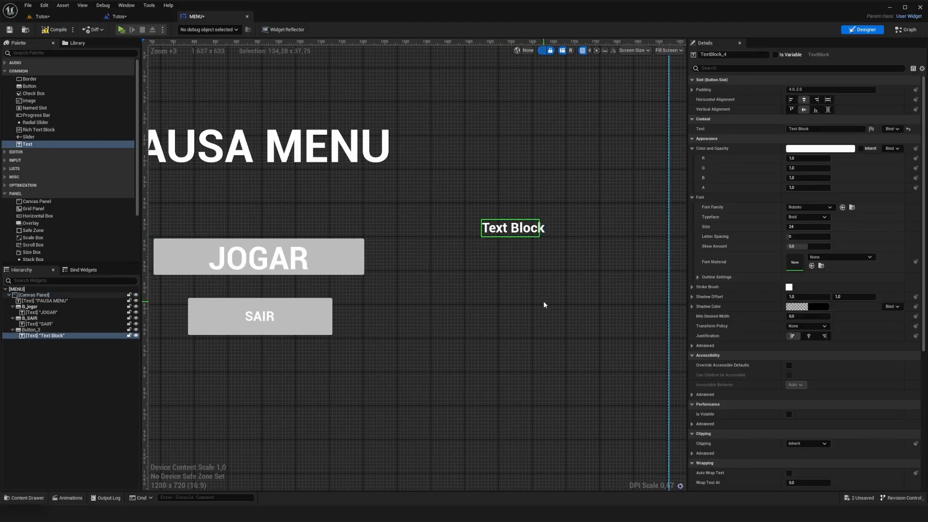